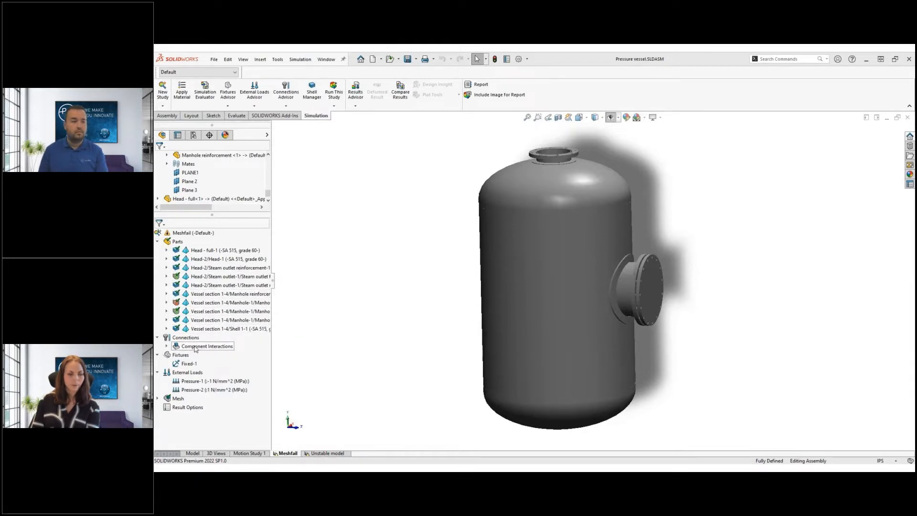
Create the Meshfail study mesh with the current parameters; meshing fails on Manhole cover-1
left_click(188, 364)
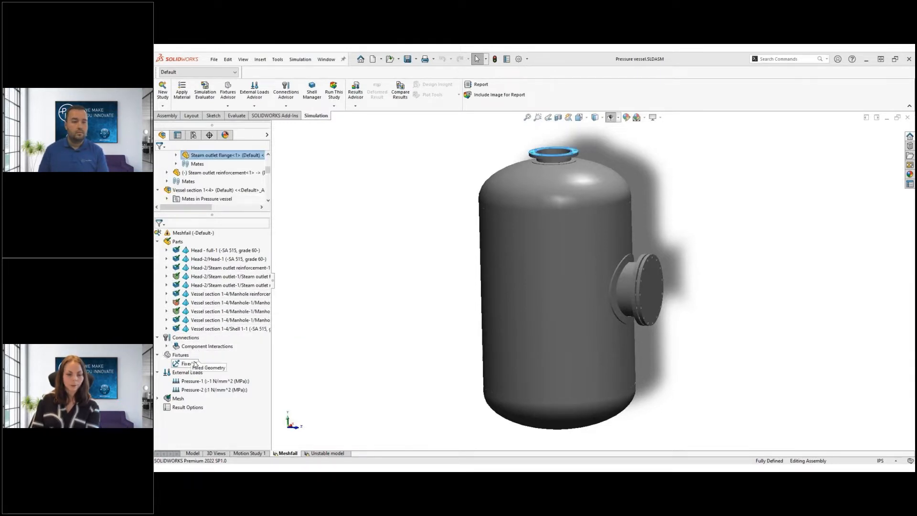
right_click(181, 402)
left_click(215, 261)
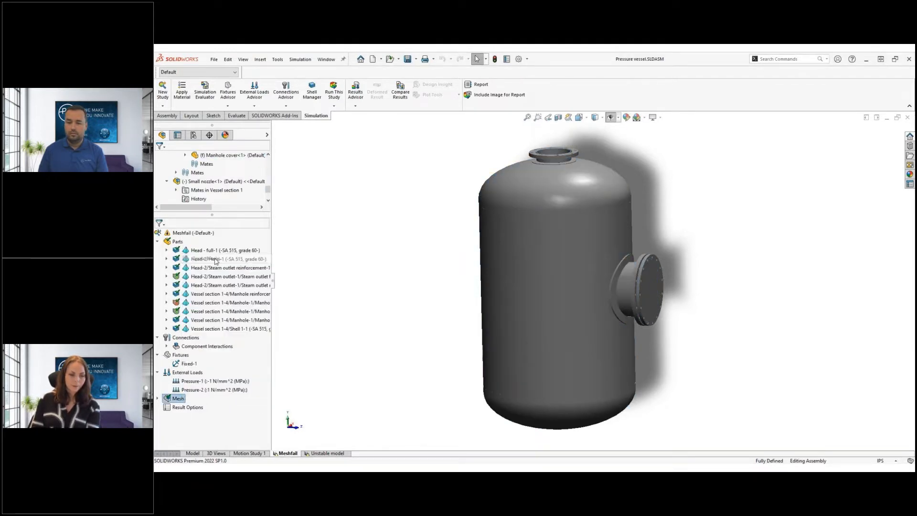
left_click(193, 215)
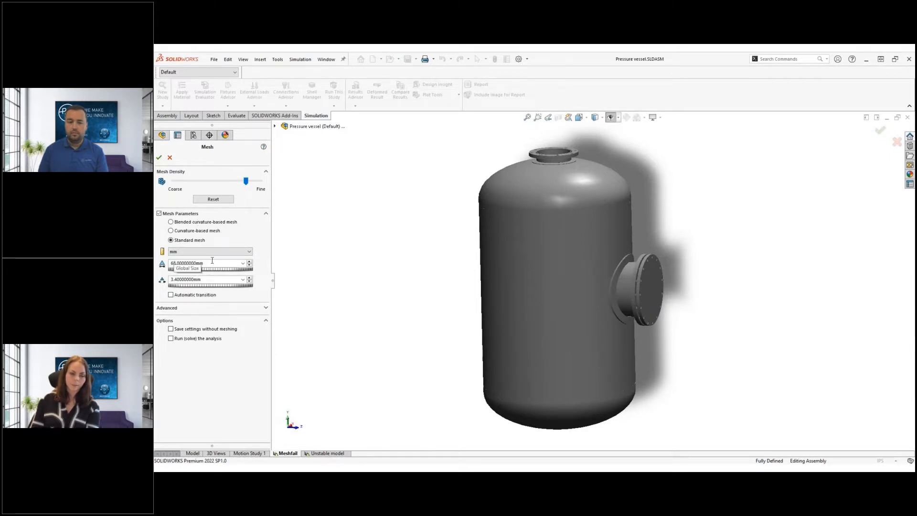
left_click(160, 158)
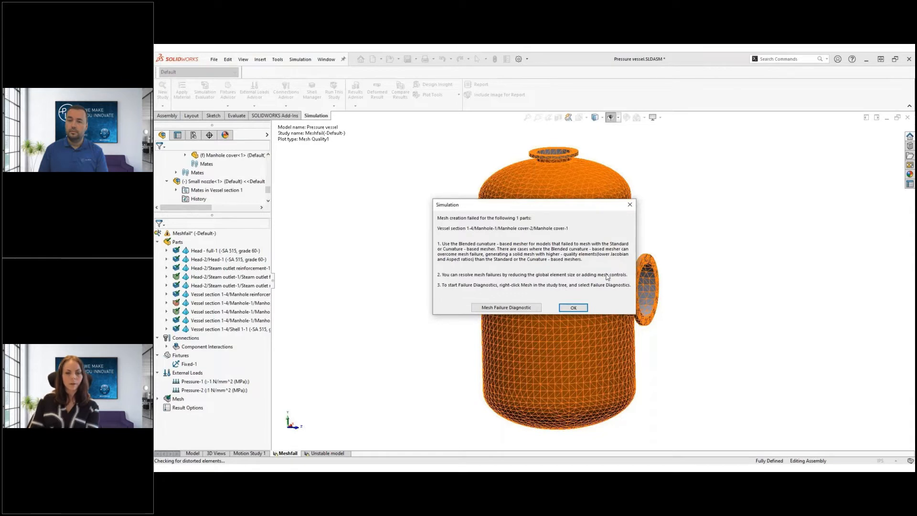
Run Mesh Failure Diagnostic and show only the bodies that failed to mesh
left_click(518, 308)
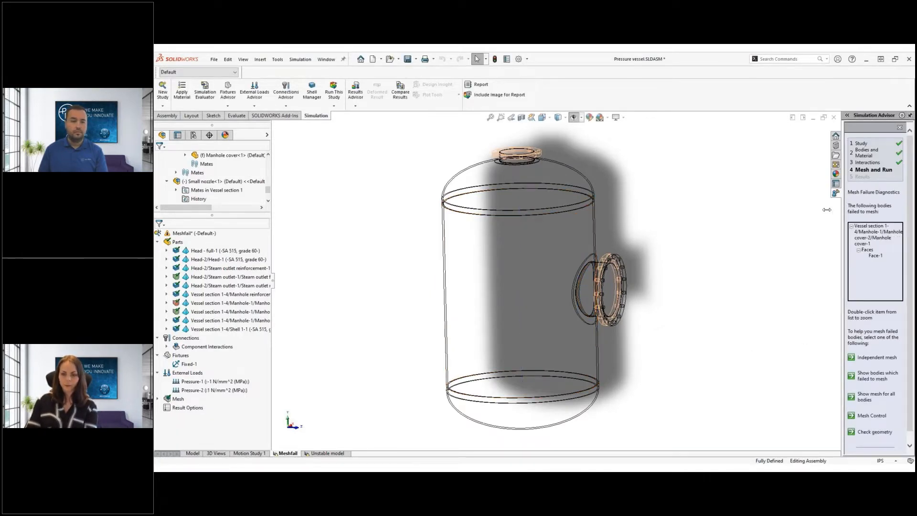
left_click_drag(845, 209, 780, 214)
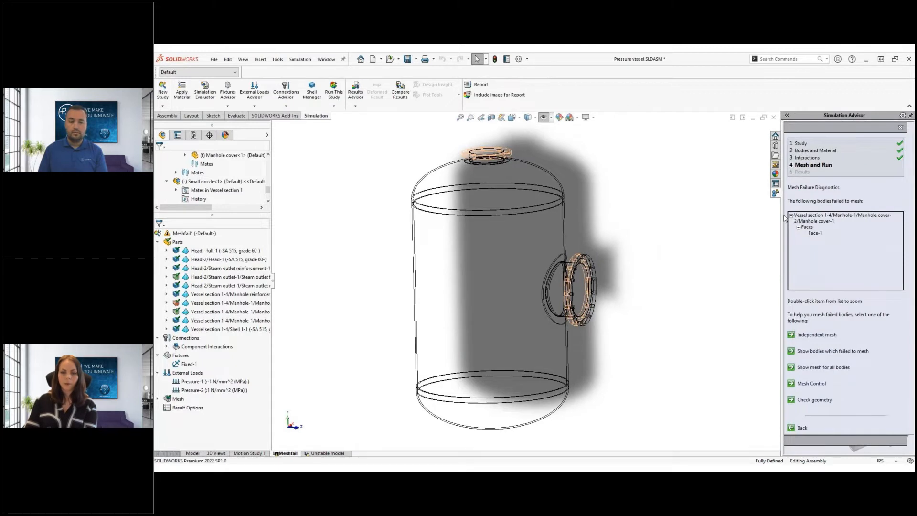
left_click(859, 233)
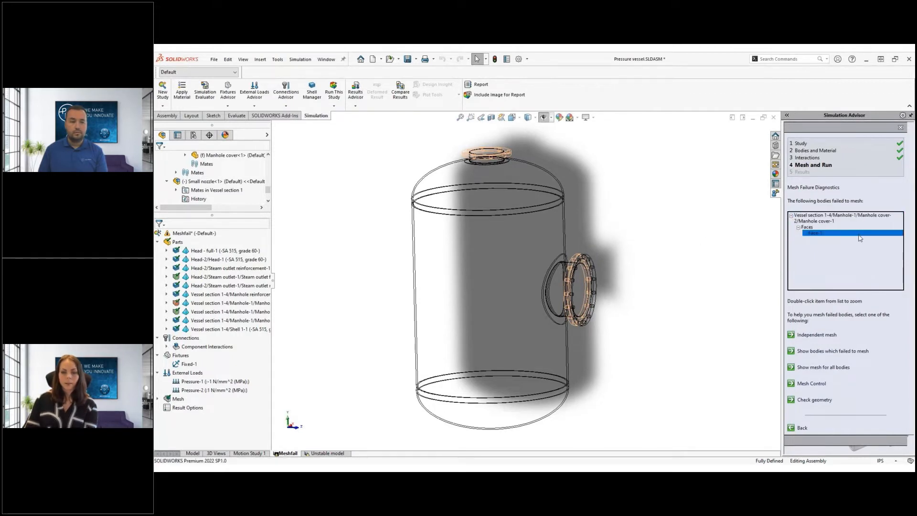
left_click(833, 369)
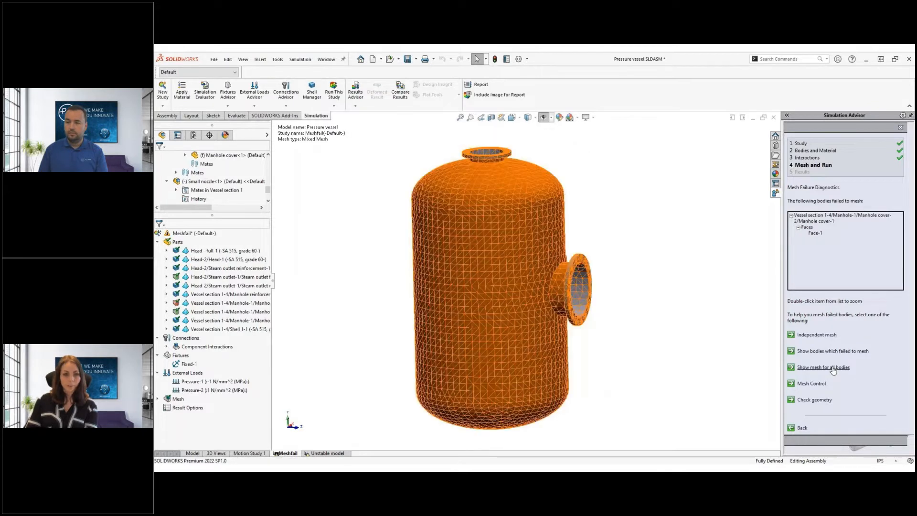
left_click(834, 352)
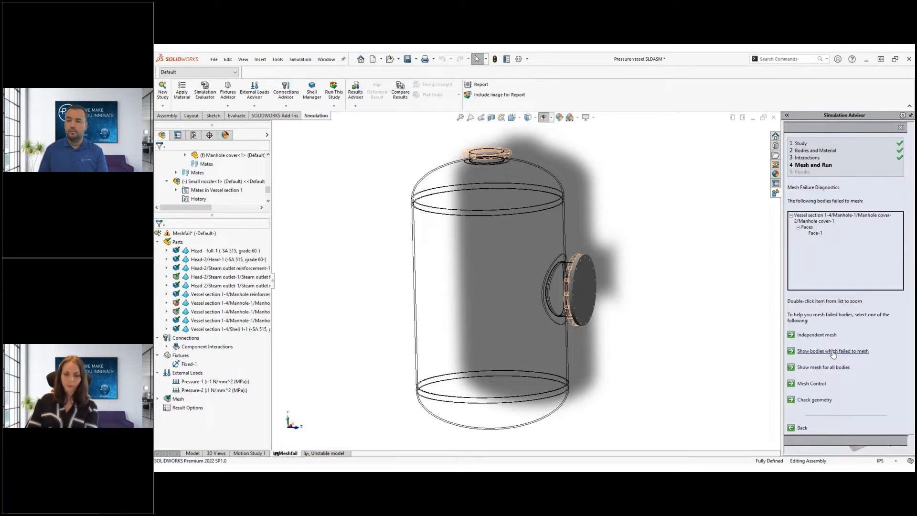
Select the failing manhole cover body and start a mesh control on it
left_click(819, 233)
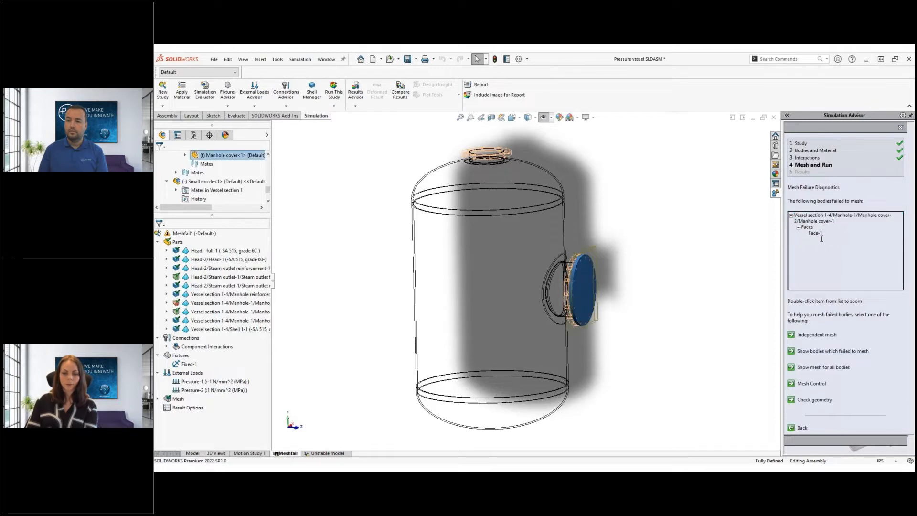
left_click(827, 218)
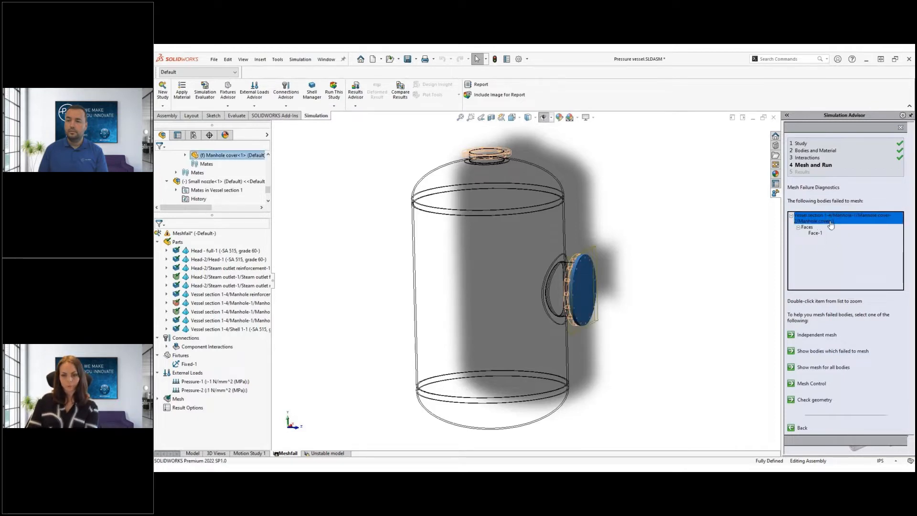
left_click(838, 241)
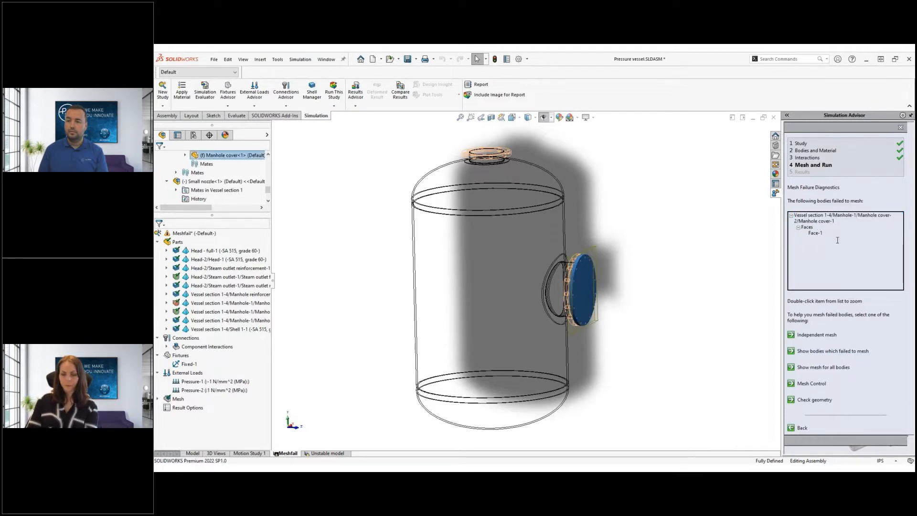
left_click(821, 384)
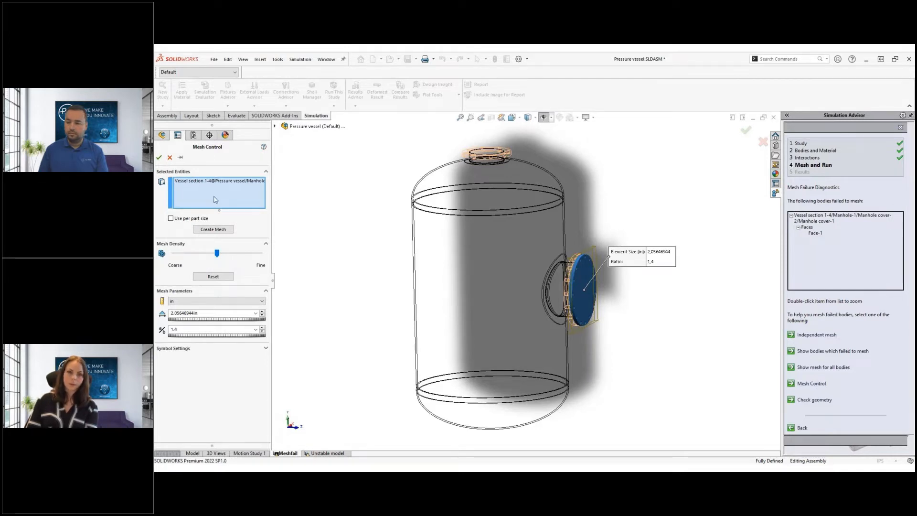
Set the manhole cover mesh control element size to 36 mm
left_click(206, 301)
left_click(204, 313)
double_click(204, 313)
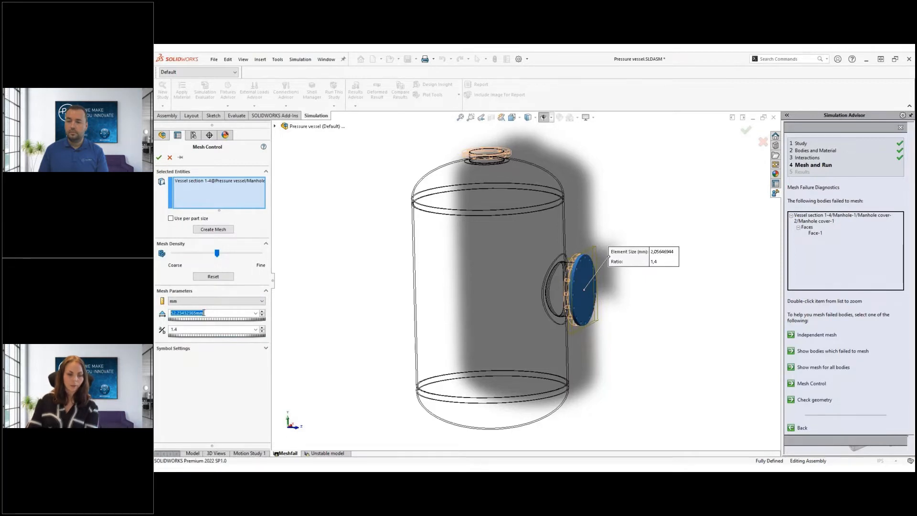
type("36.00000000mm")
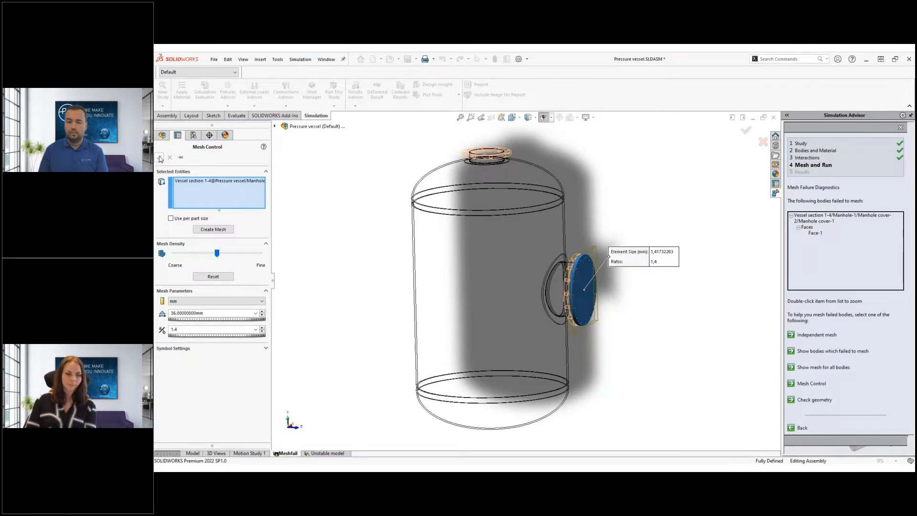
left_click(159, 157)
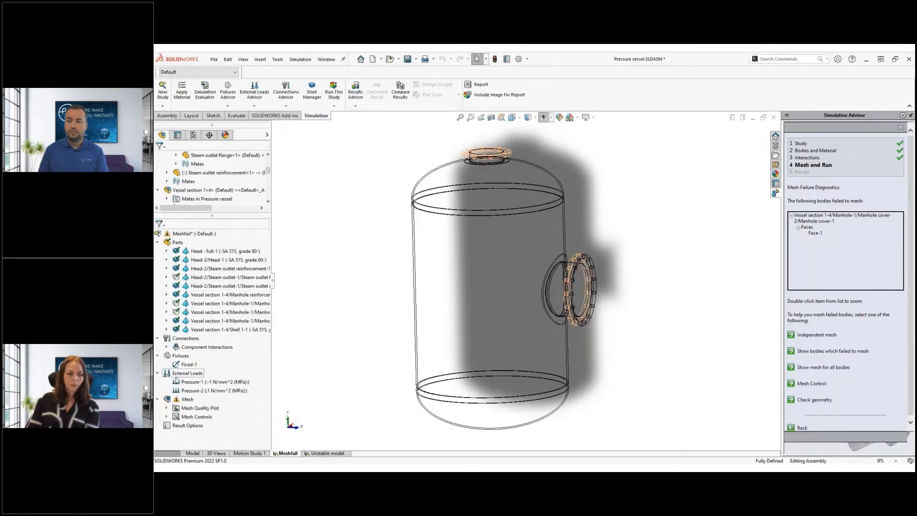
Recreate the vessel mesh using the new mesh control
right_click(180, 400)
left_click(210, 258)
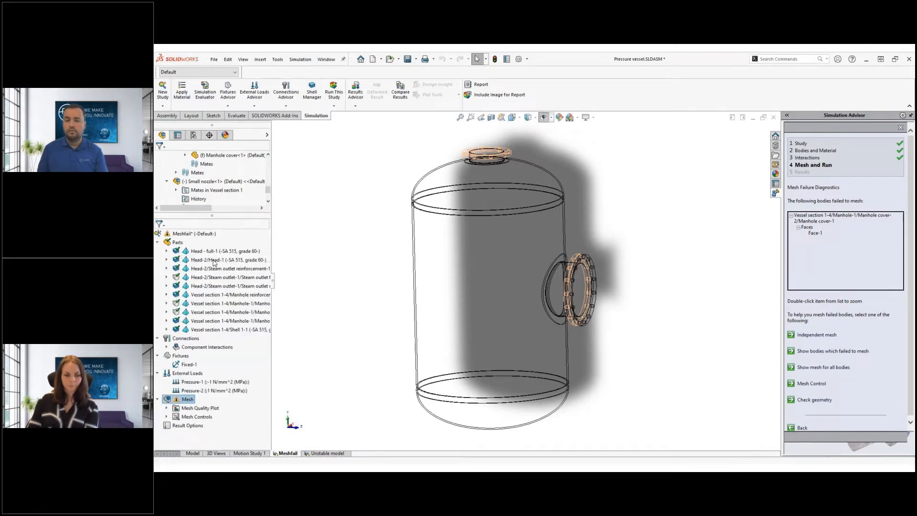
left_click(159, 158)
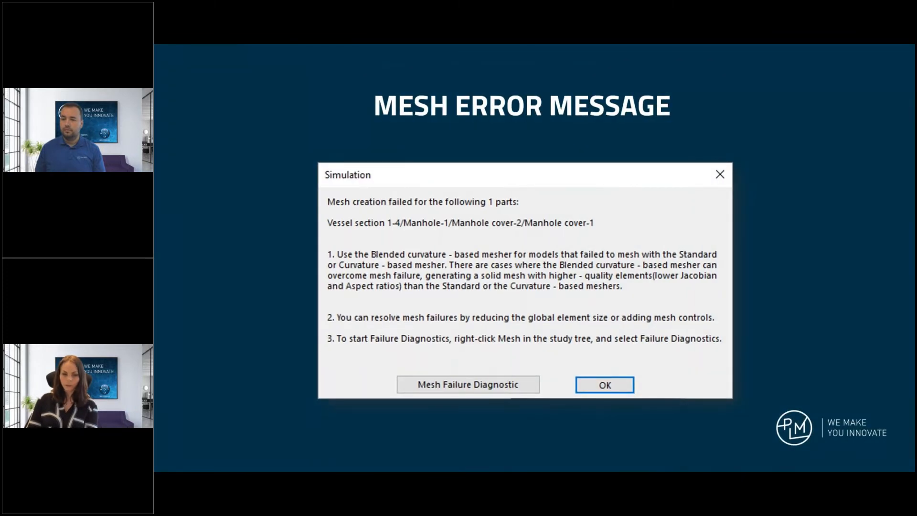
Advance past the Unstable Model slide back to the Unstable_model study
key("Right")
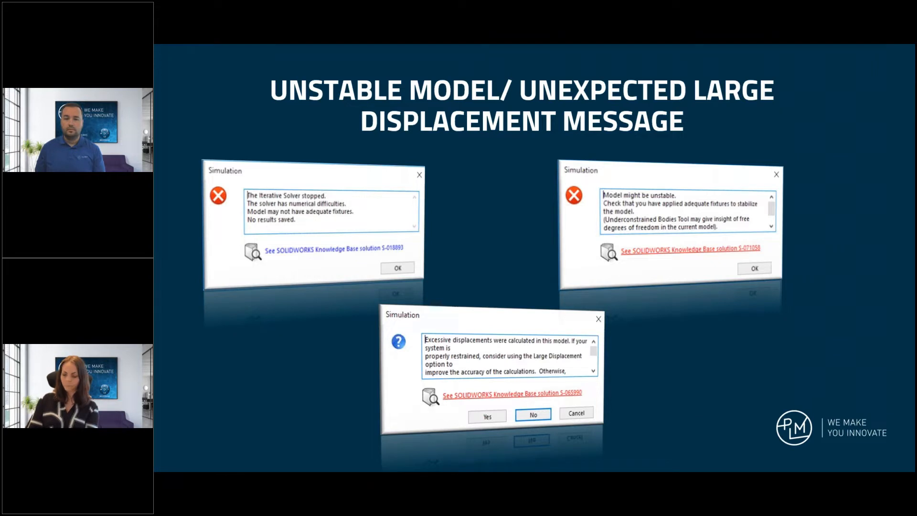
key("Right")
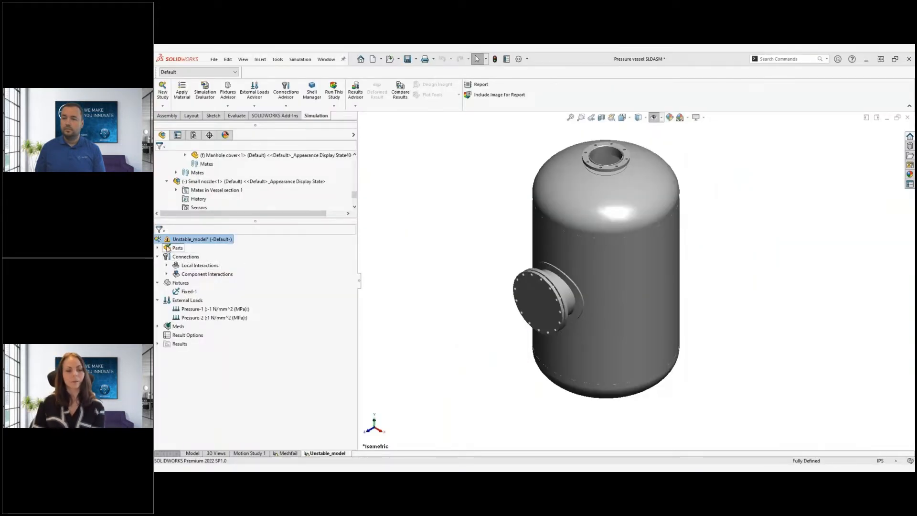
Run the Unstable_model study and dismiss the 'Model is unstable' and run-failed messages
left_click(177, 317)
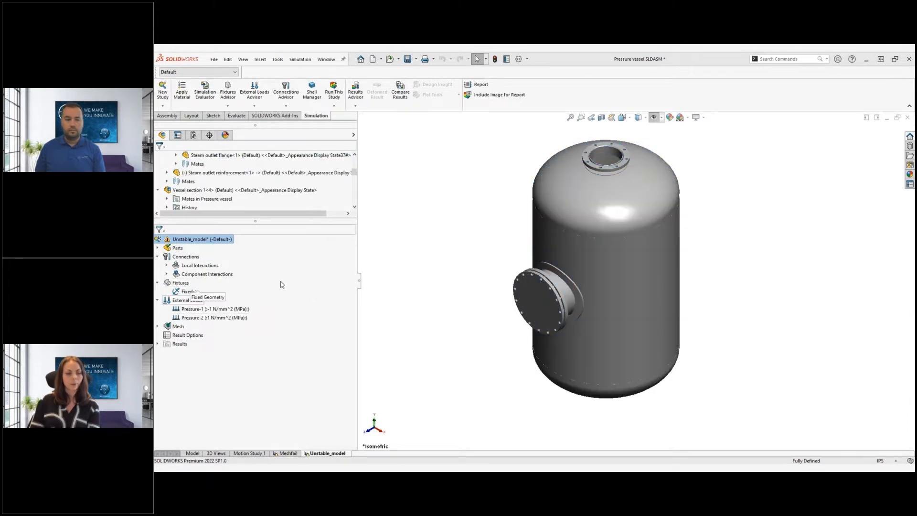
right_click(224, 240)
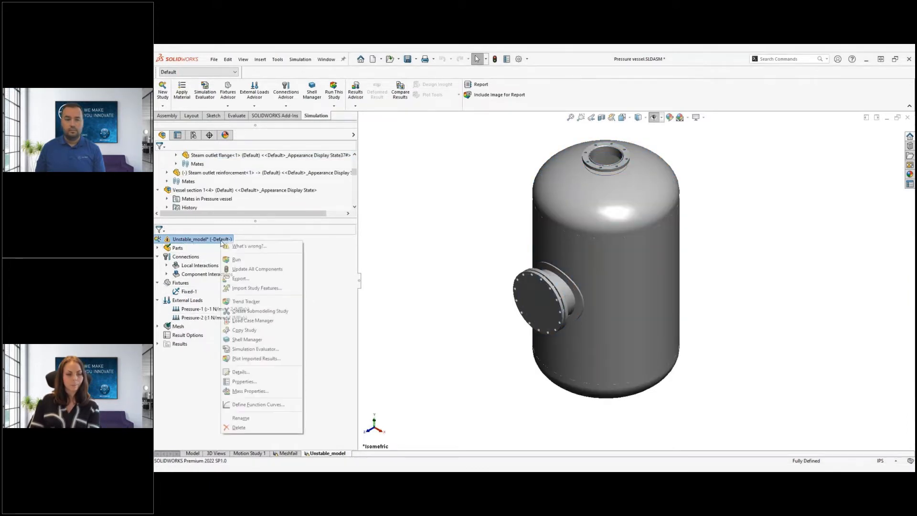
left_click(232, 260)
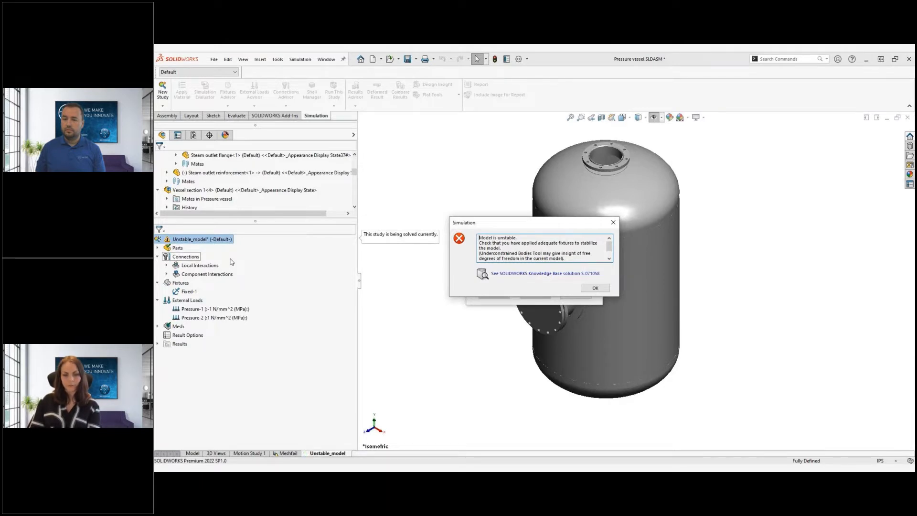
scroll(516, 246, "down", 1)
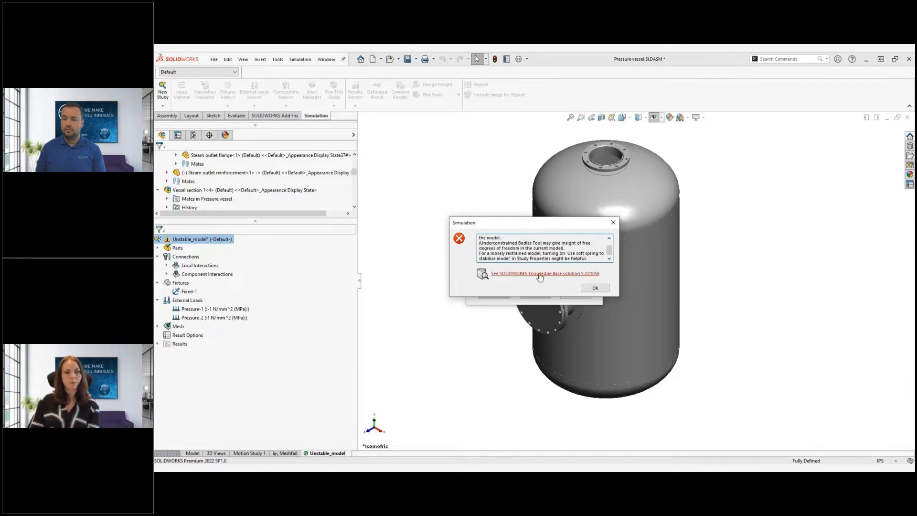
left_click(595, 288)
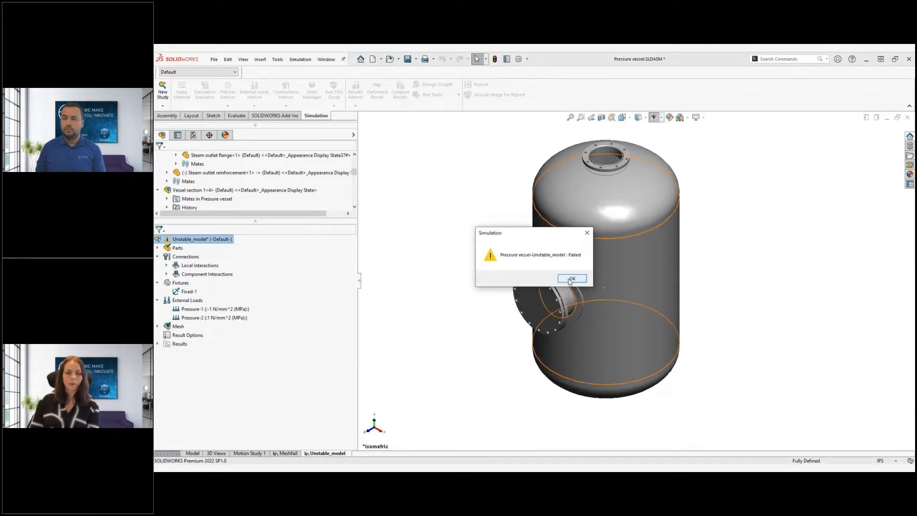
left_click(570, 280)
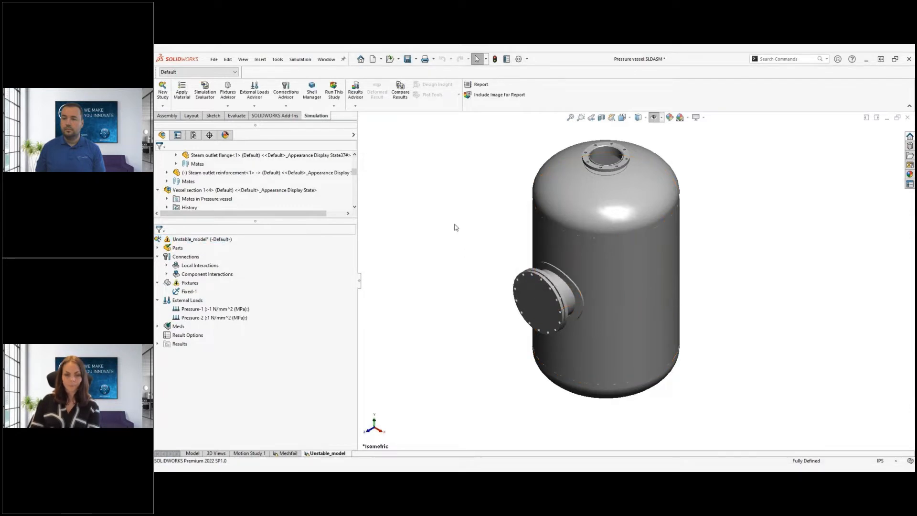
Enable 'Use soft spring to stabilize model' in the Unstable_model study's static properties
right_click(174, 239)
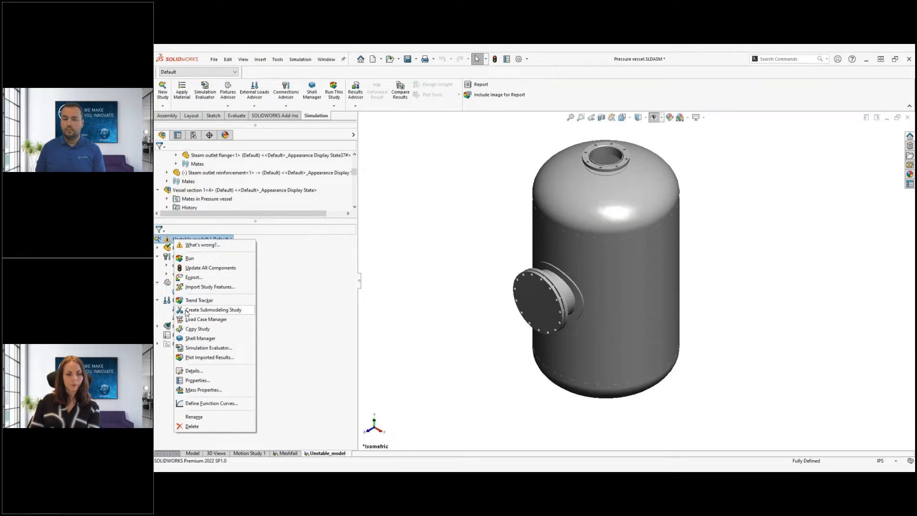
left_click(198, 380)
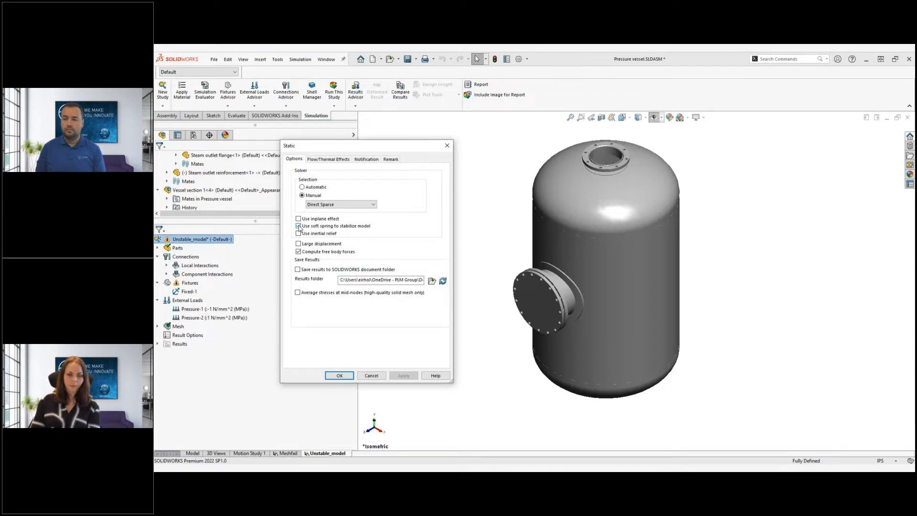
left_click(341, 376)
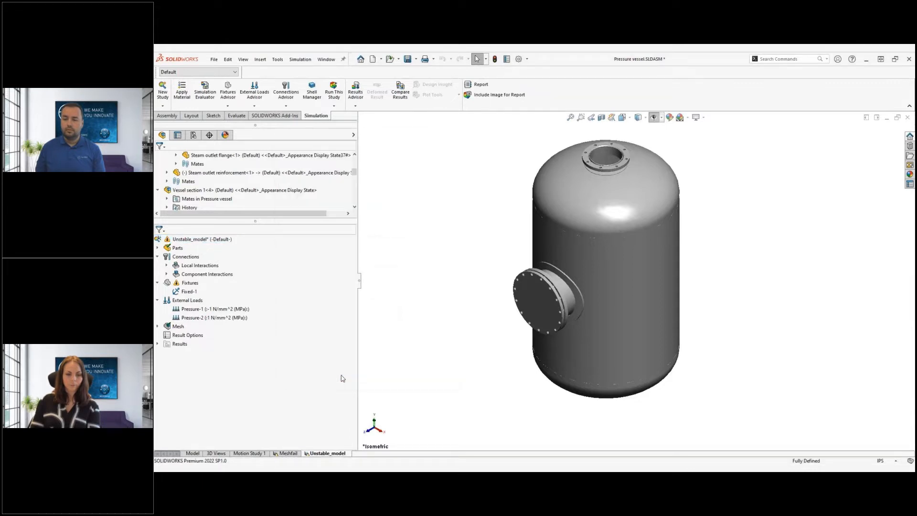
Re-run the study, declining large displacement, and orbit to inspect the cover's huge displacements
right_click(203, 239)
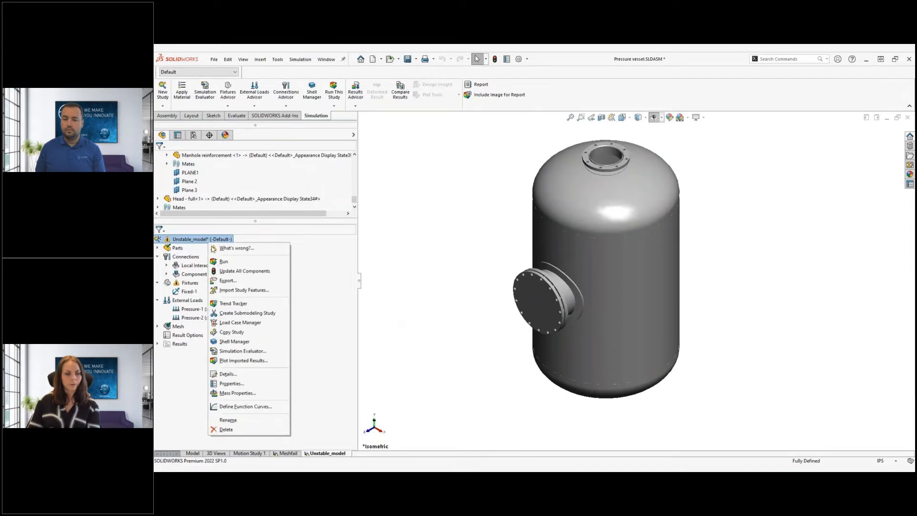
left_click(224, 263)
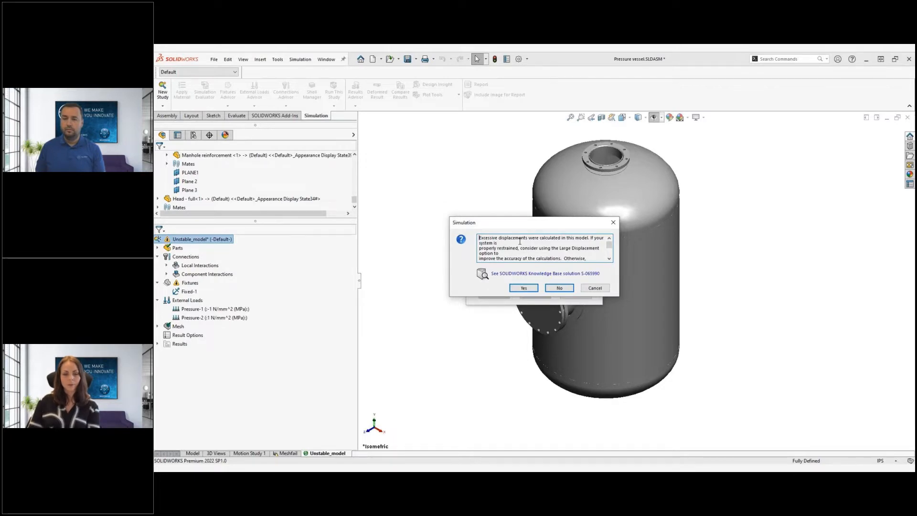
left_click(558, 288)
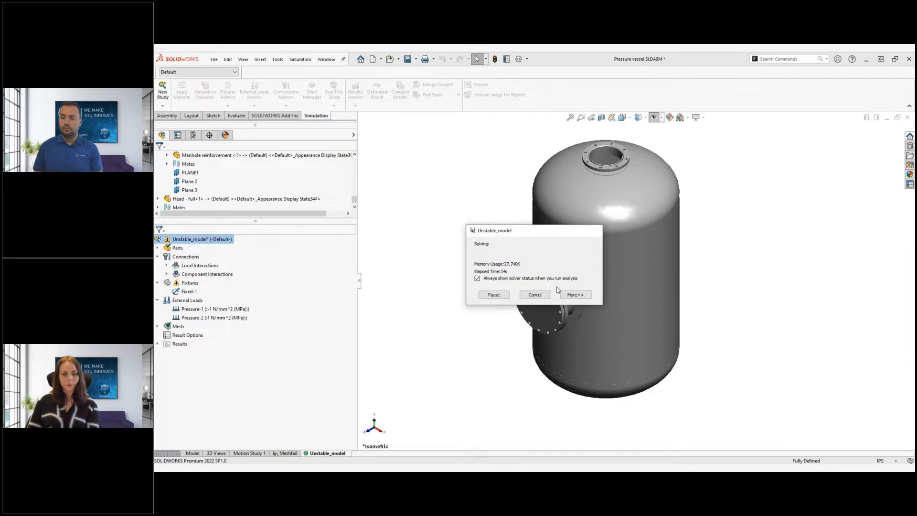
middle_click_drag(468, 334, 487, 297)
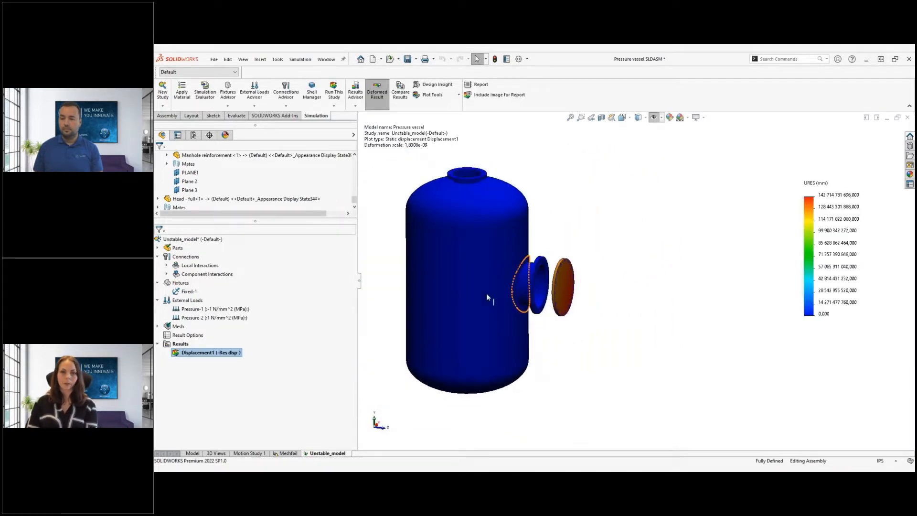
key("f")
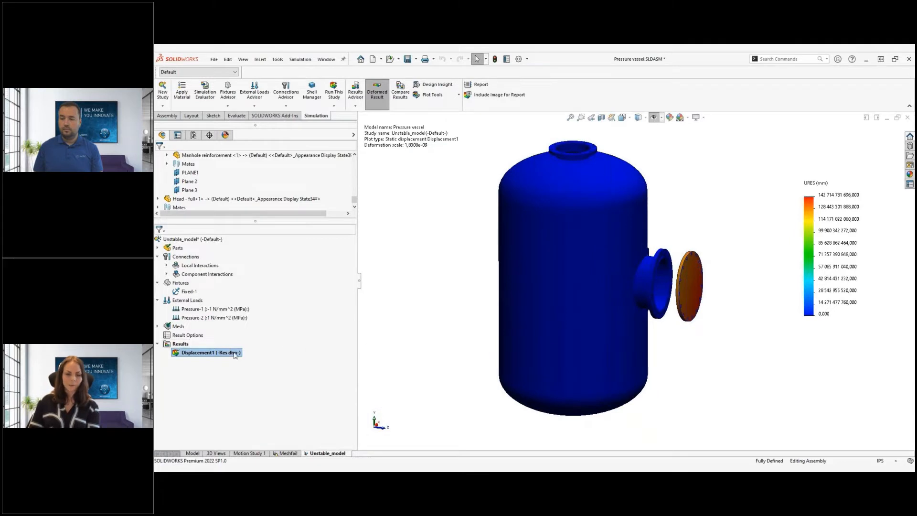
right_click(234, 354)
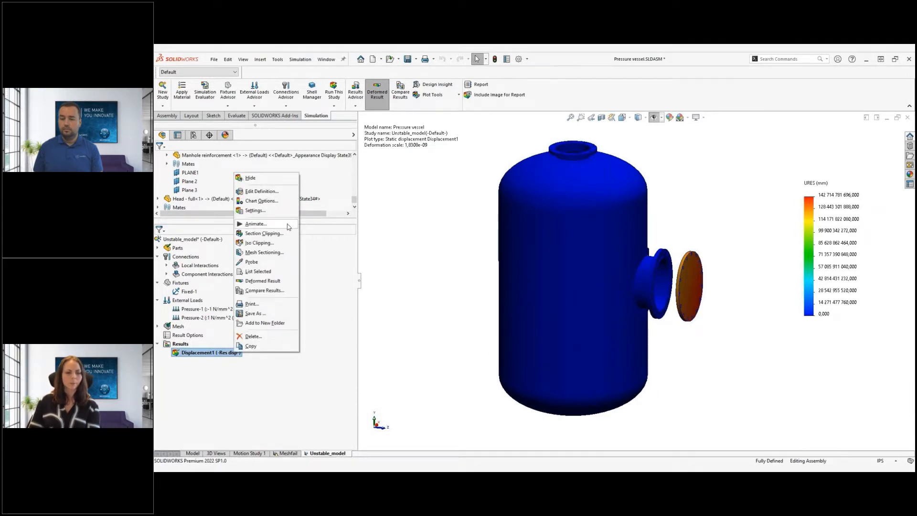
left_click(256, 224)
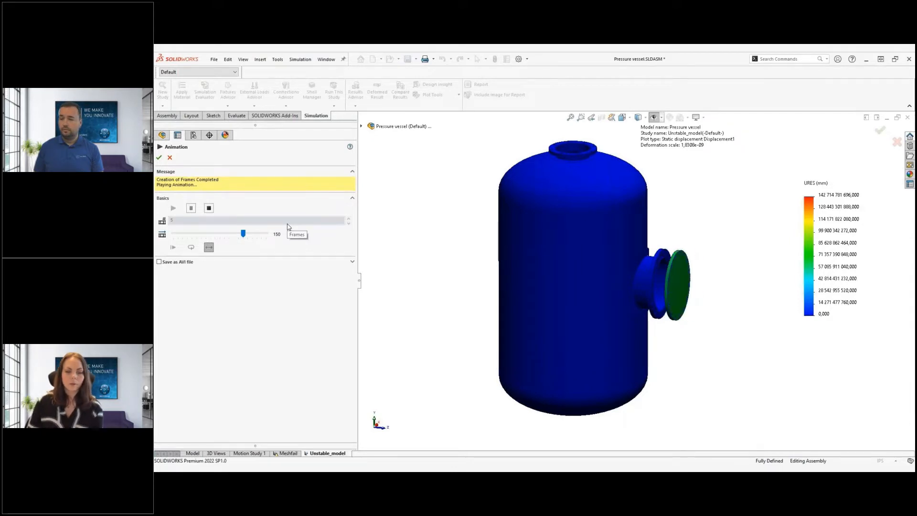
left_click(159, 159)
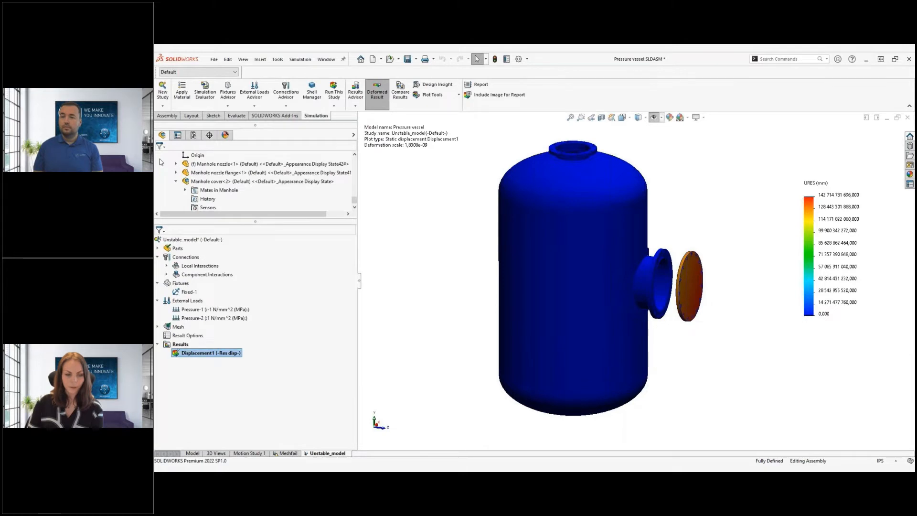
right_click(182, 257)
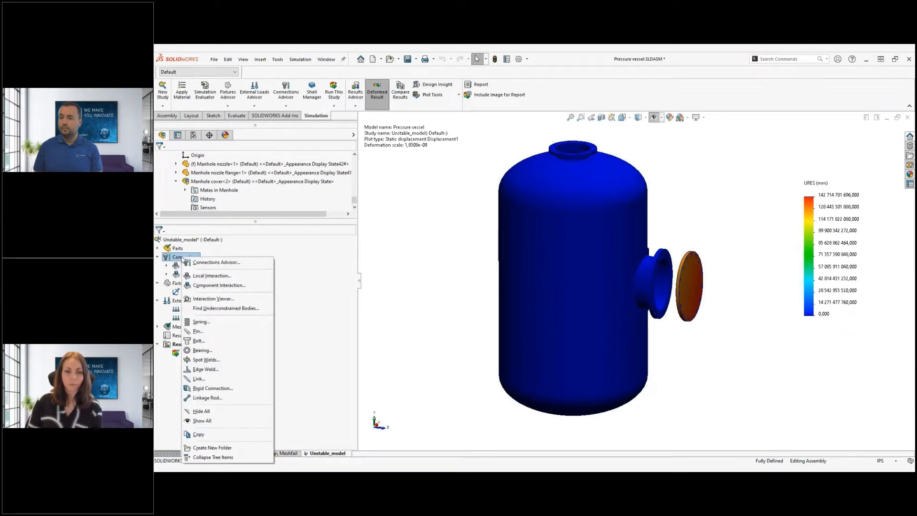
left_click(219, 300)
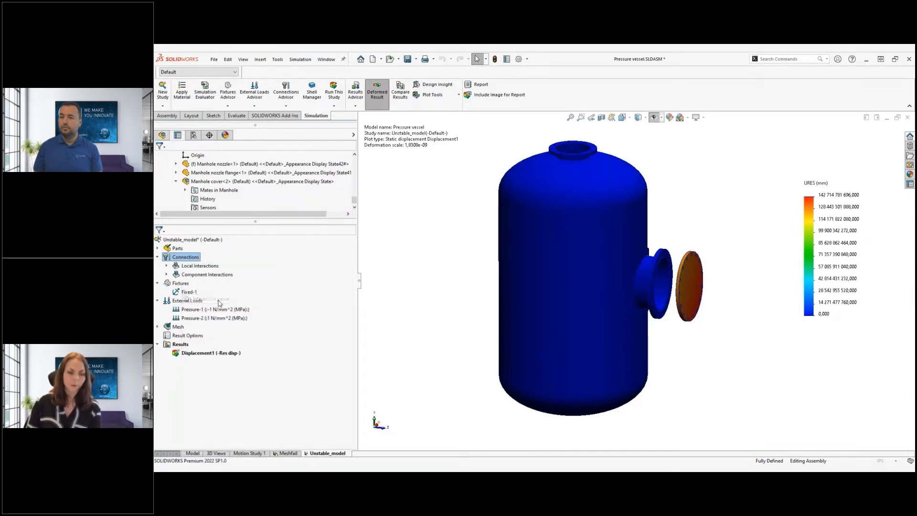
left_click(257, 234)
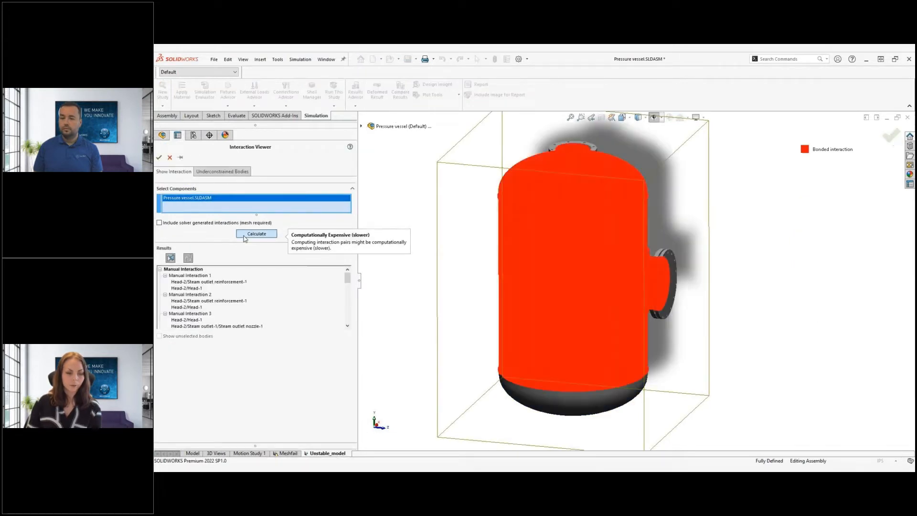
mouse_move(721, 361)
middle_mouse_down()
mouse_move(728, 258)
mouse_move(713, 349)
middle_mouse_up()
scroll(640, 295, "down", 2)
middle_click_drag(645, 297, 707, 339)
scroll(687, 312, "down", 5)
scroll(671, 298, "up", 5)
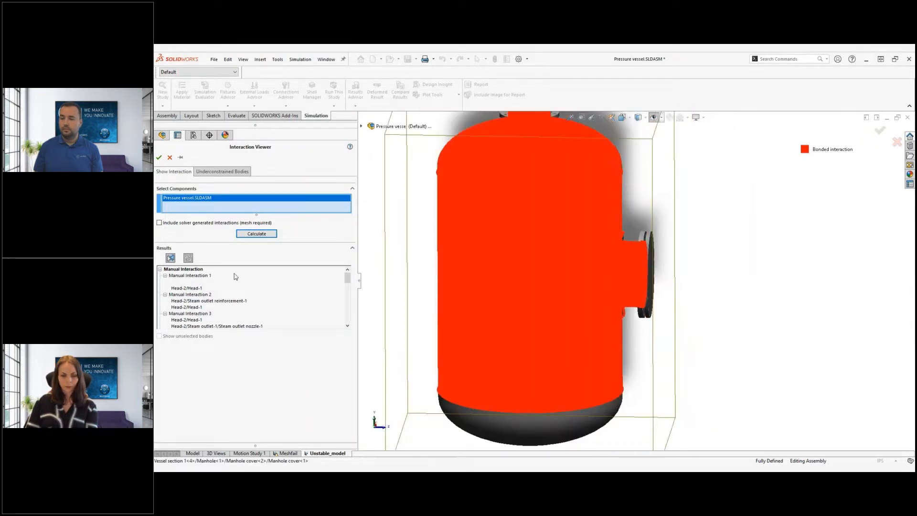
left_click(191, 282)
left_click(192, 307)
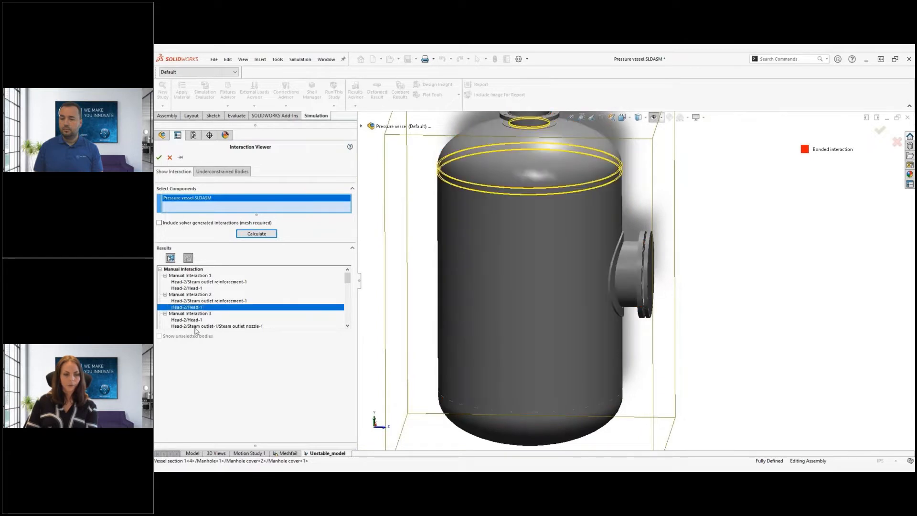
left_click(197, 327)
left_click(198, 325)
scroll(201, 317, "down", 5)
left_click(200, 315)
scroll(200, 314, "down", 5)
left_click(199, 314)
scroll(200, 314, "down", 2)
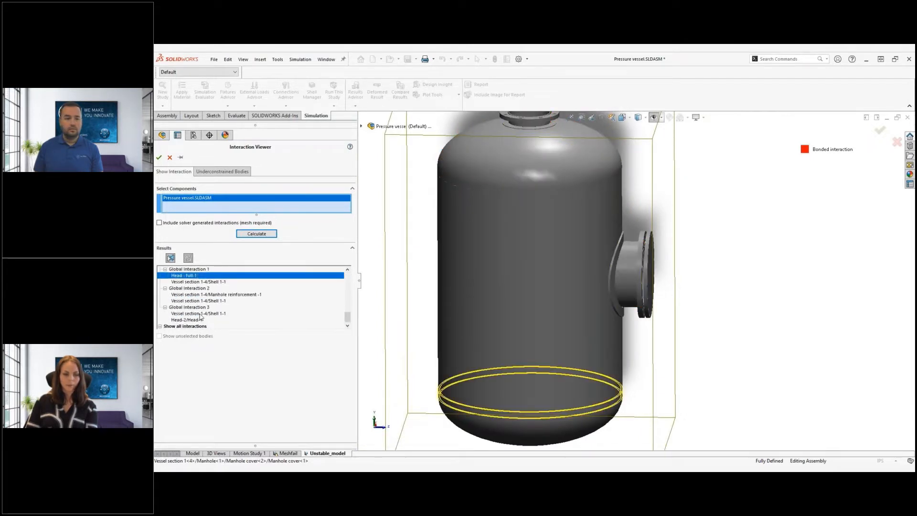
left_click(170, 158)
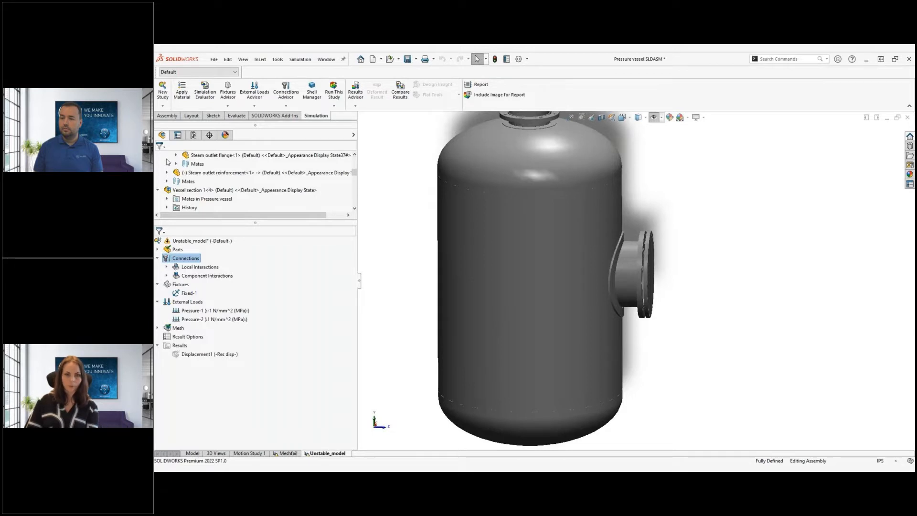
right_click(206, 241)
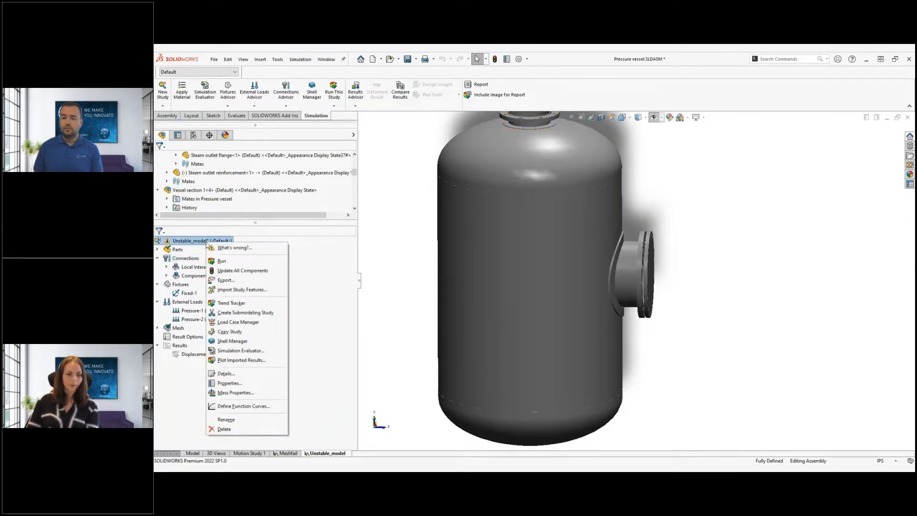
left_click(228, 383)
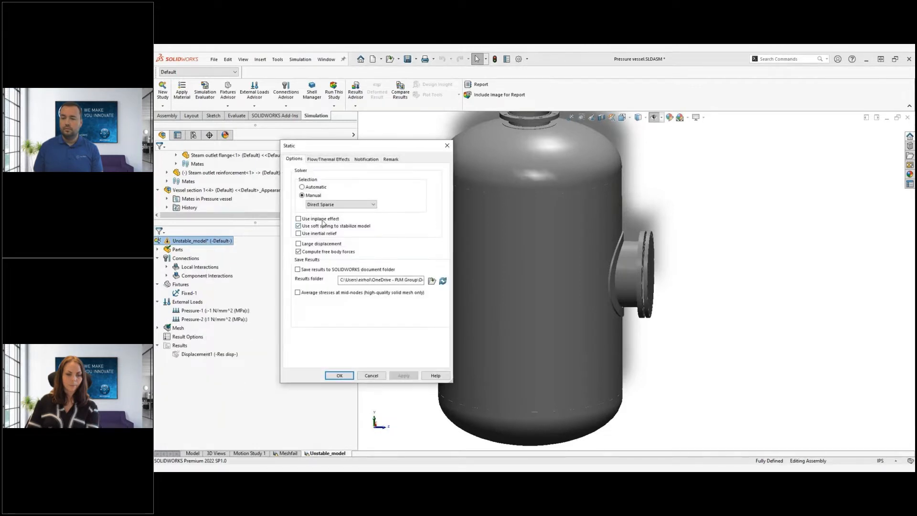
left_click(340, 376)
right_click(180, 258)
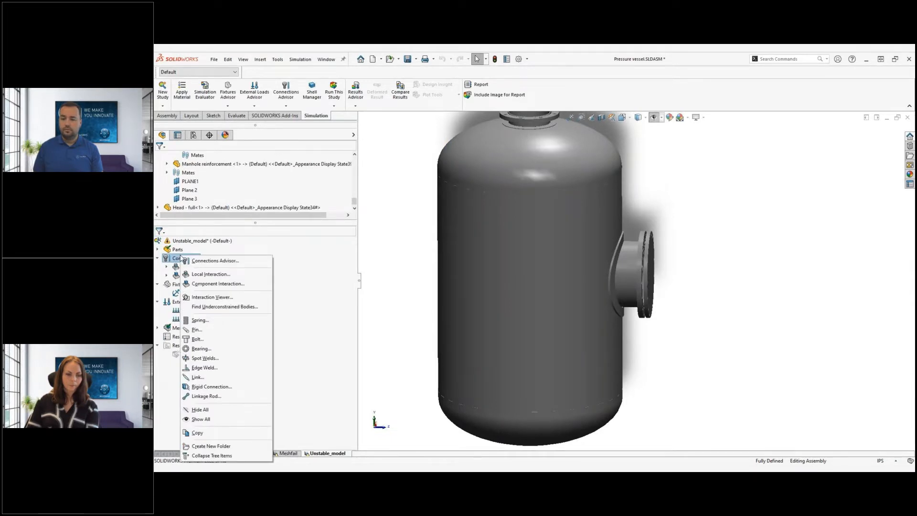
left_click(215, 307)
left_click(257, 234)
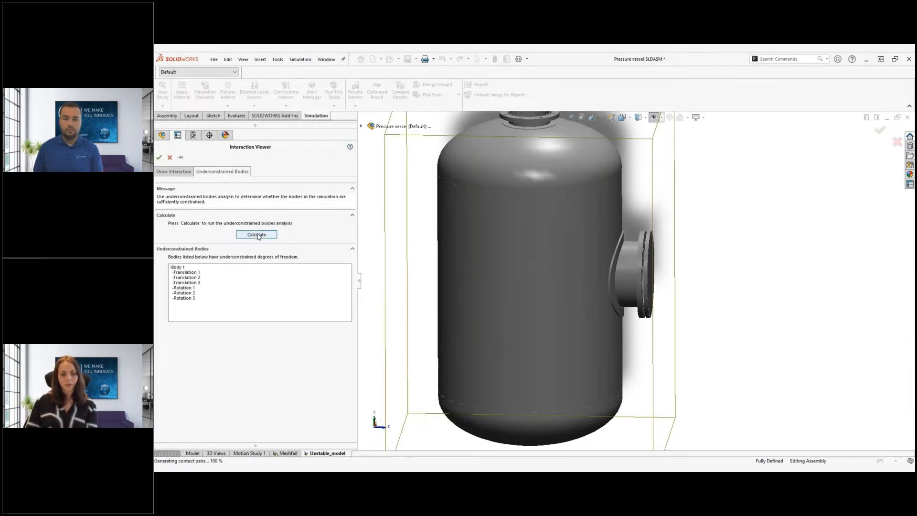
left_click(183, 267)
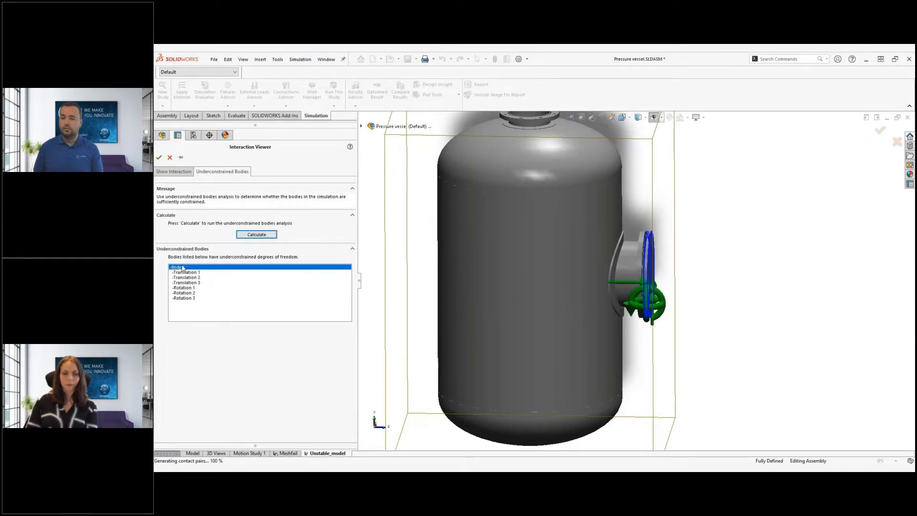
left_click(183, 278)
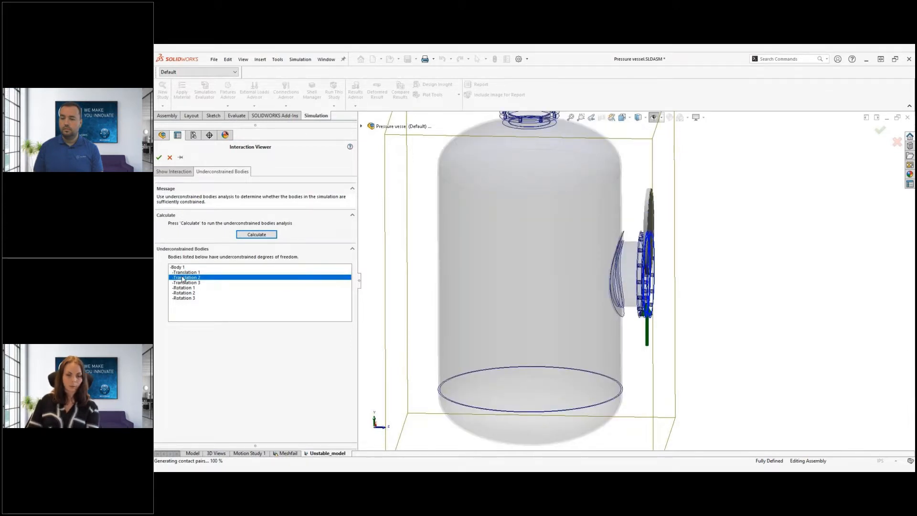
left_click(159, 158)
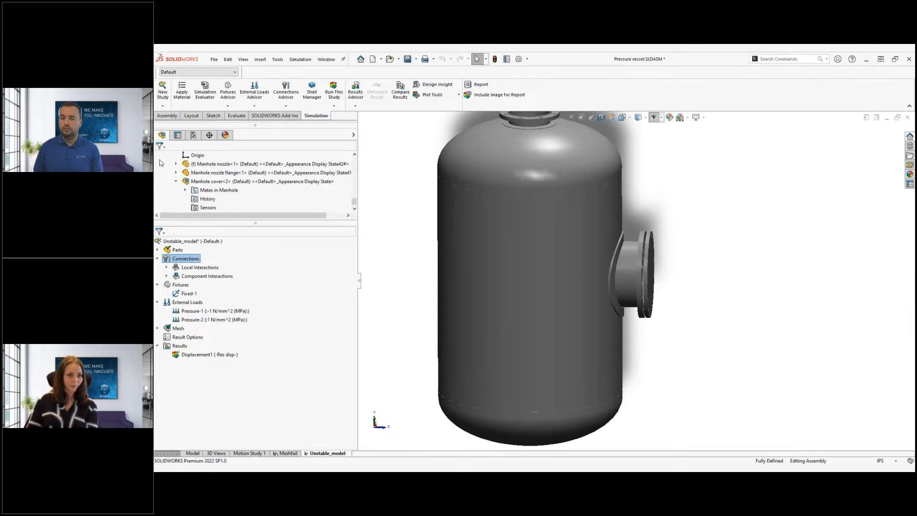
Start a new Local Interaction under Connections with type set to Bonded
right_click(175, 259)
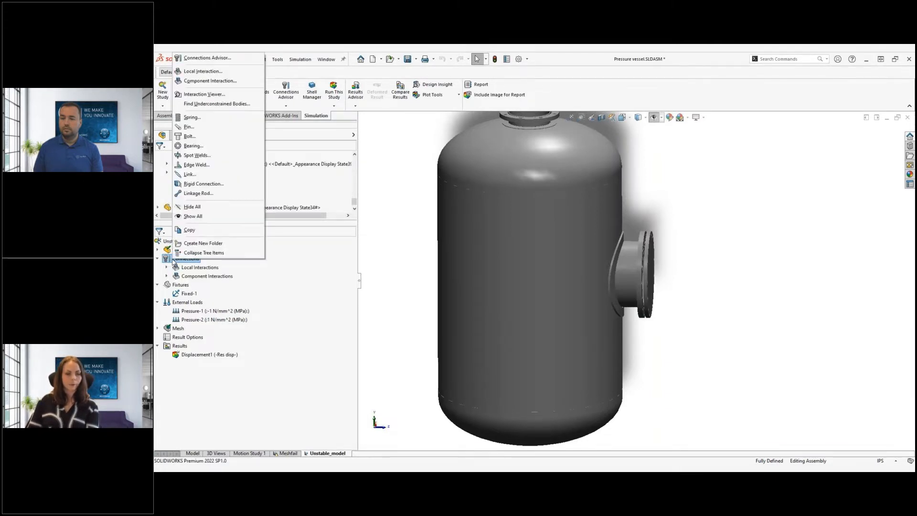
left_click(203, 72)
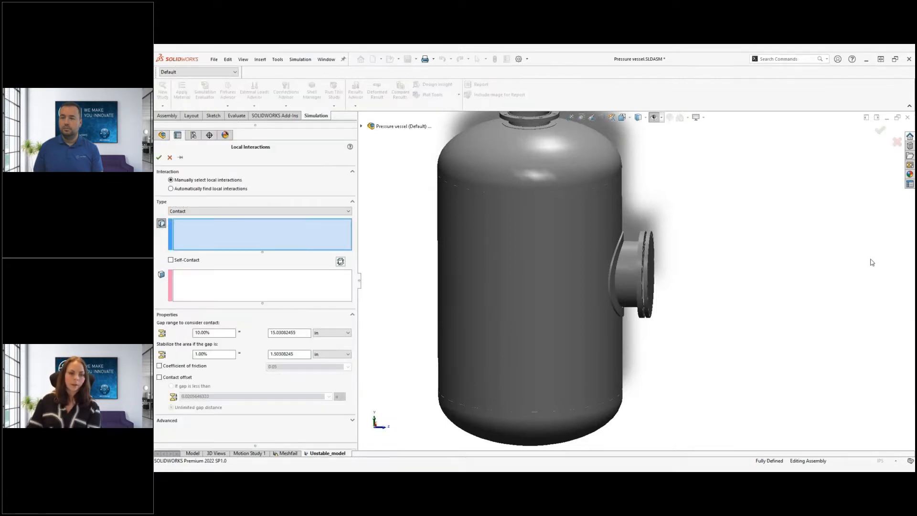
left_click(296, 211)
left_click(297, 224)
Bond the manhole nozzle flange face to the mating manhole cover face
mouse_move(656, 284)
middle_mouse_down()
mouse_move(670, 280)
mouse_move(678, 291)
mouse_move(662, 300)
middle_mouse_up()
scroll(650, 250, "down", 4)
scroll(651, 252, "down", 3)
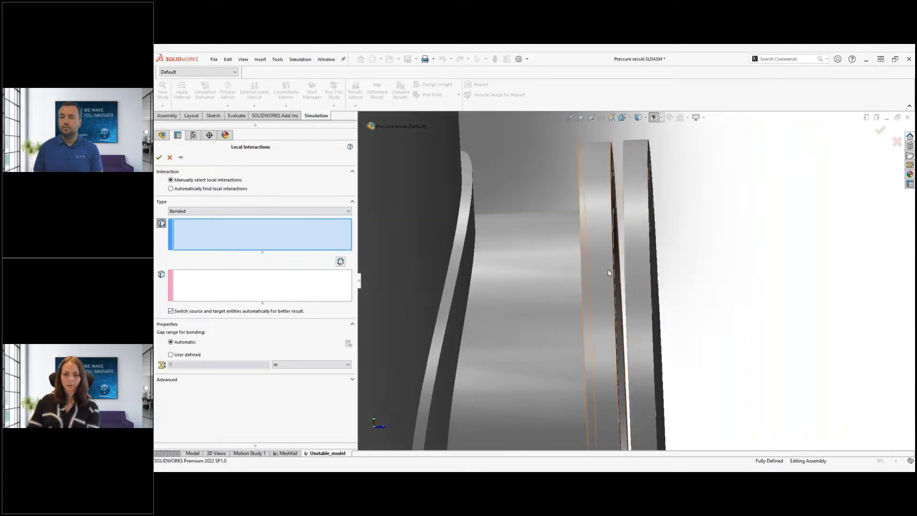
middle_click_drag(626, 265, 618, 258)
left_click(619, 259)
middle_click_drag(618, 299, 625, 275)
left_click(625, 275)
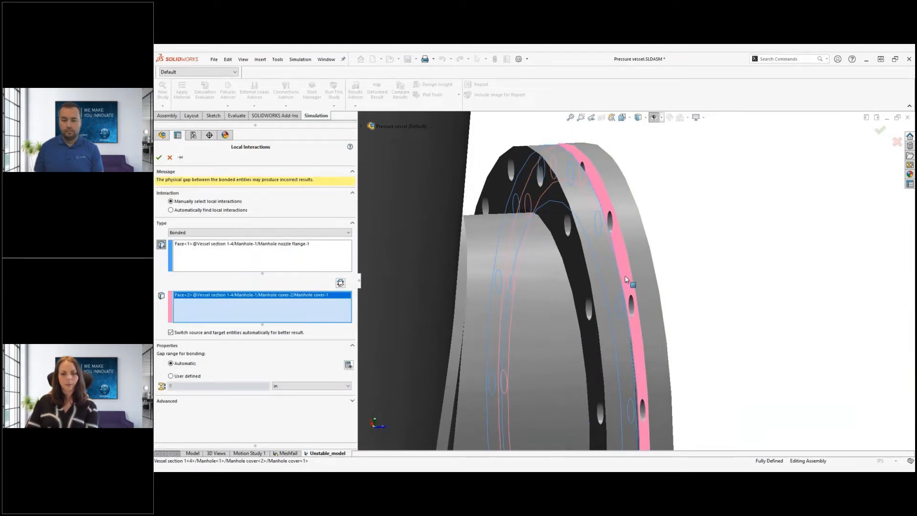
right_click(626, 279)
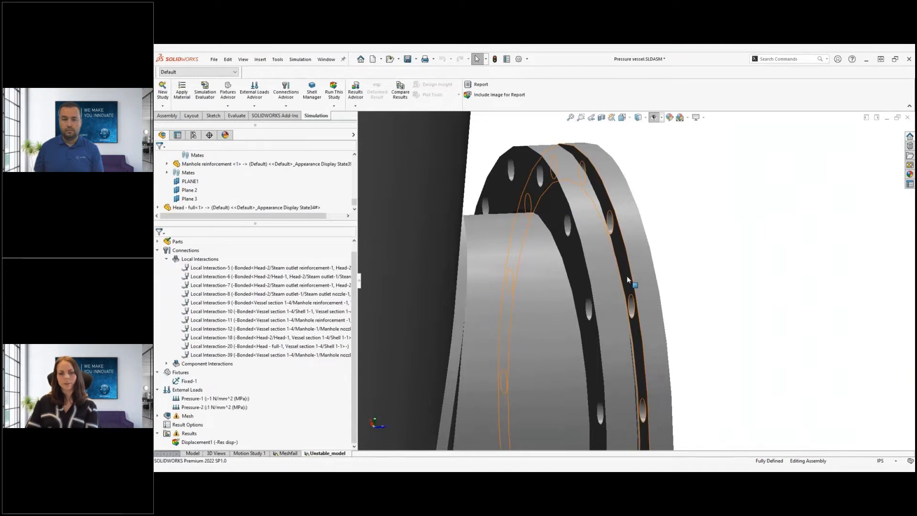
key("ctrl+7")
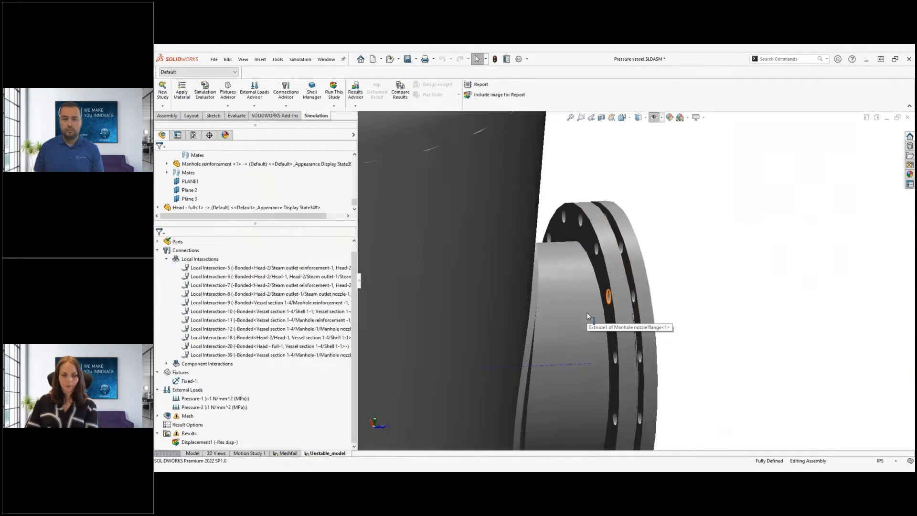
scroll(634, 270, "down", 3)
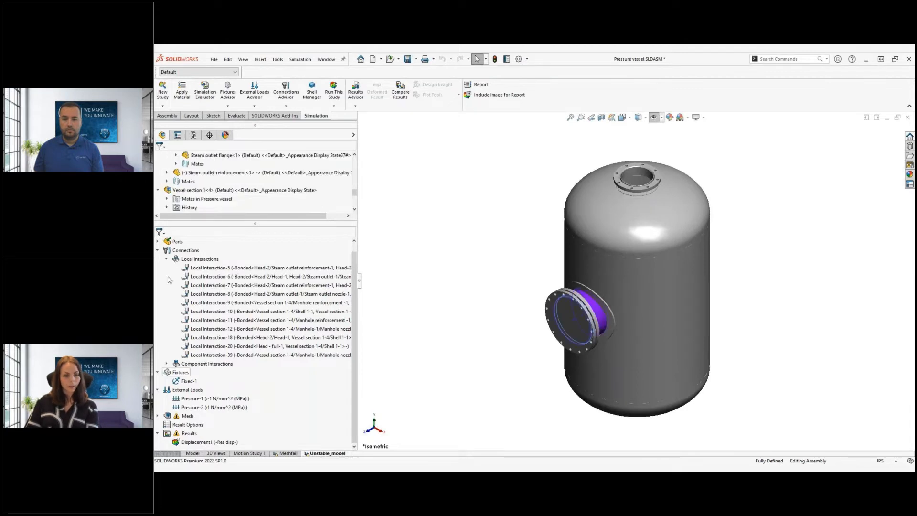
right_click(181, 252)
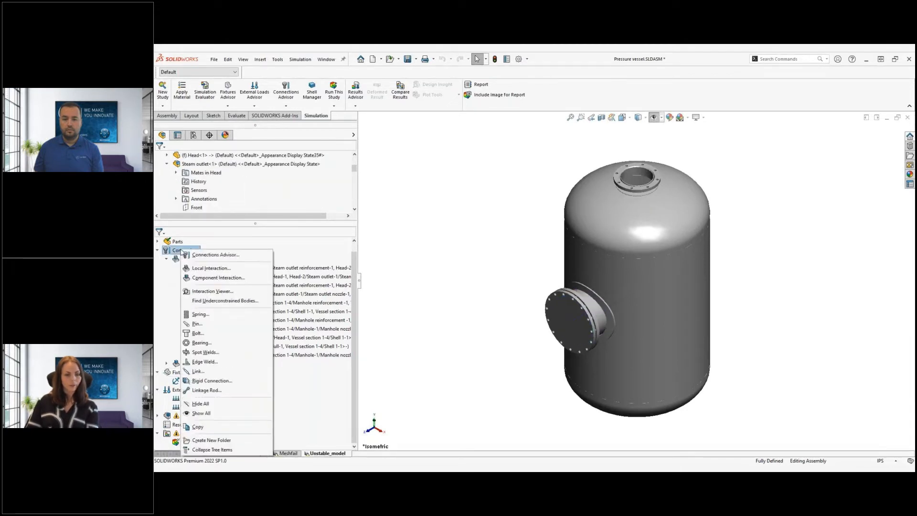
left_click(215, 303)
left_click(248, 236)
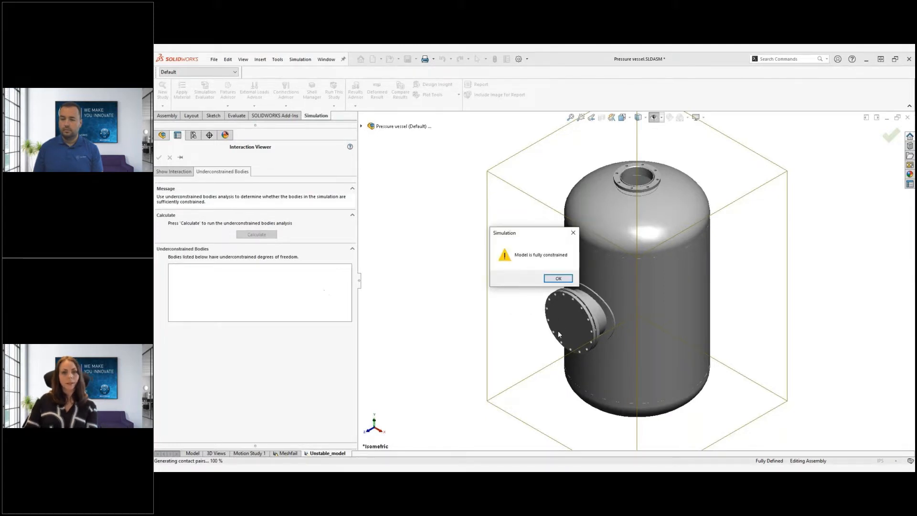
left_click(557, 279)
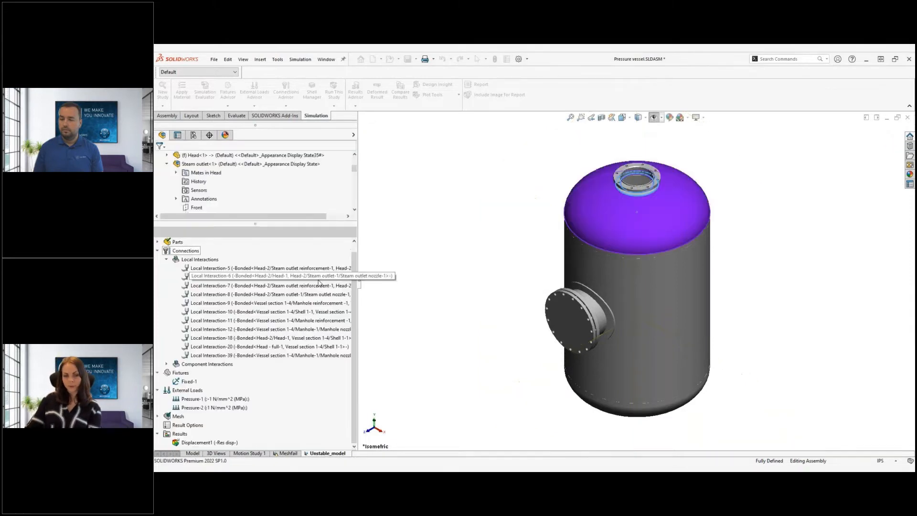
scroll(267, 277, "up", 1)
Run the Unstable_model study again, then open its study properties
right_click(190, 242)
left_click(203, 245)
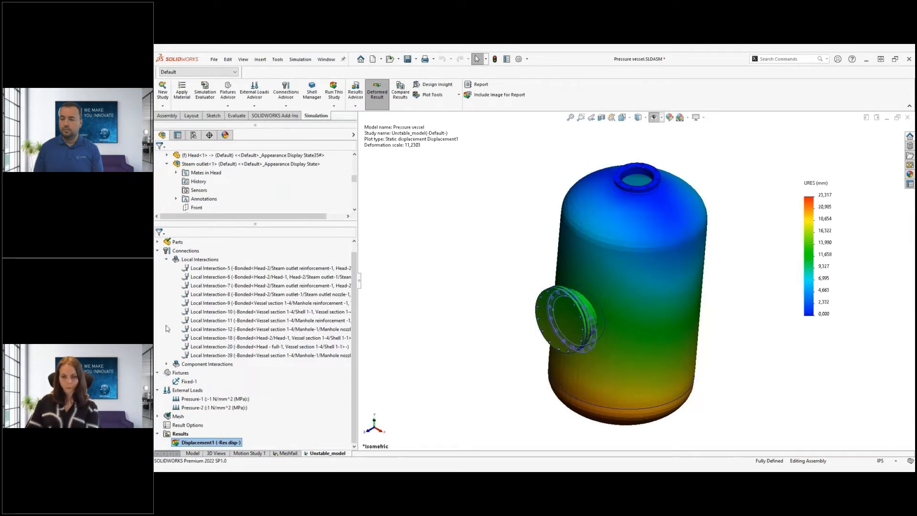
scroll(202, 246, "up", 3)
right_click(202, 243)
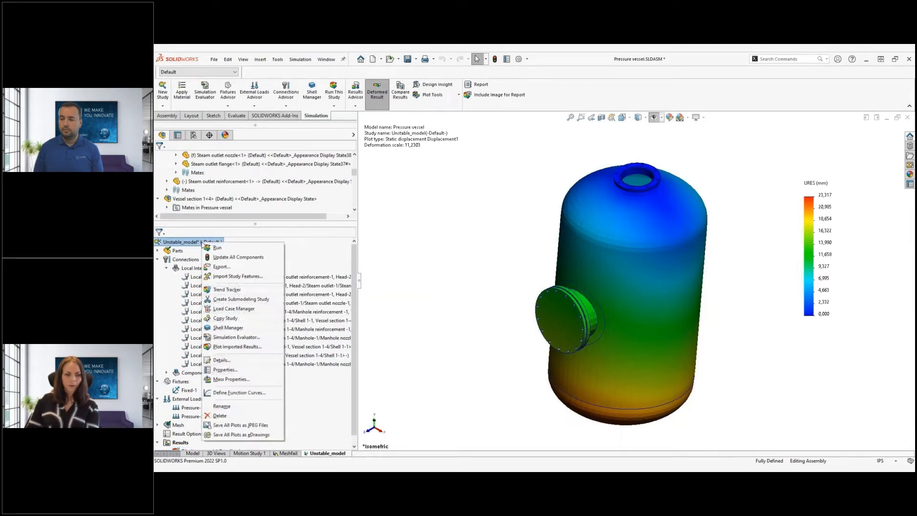
left_click(230, 371)
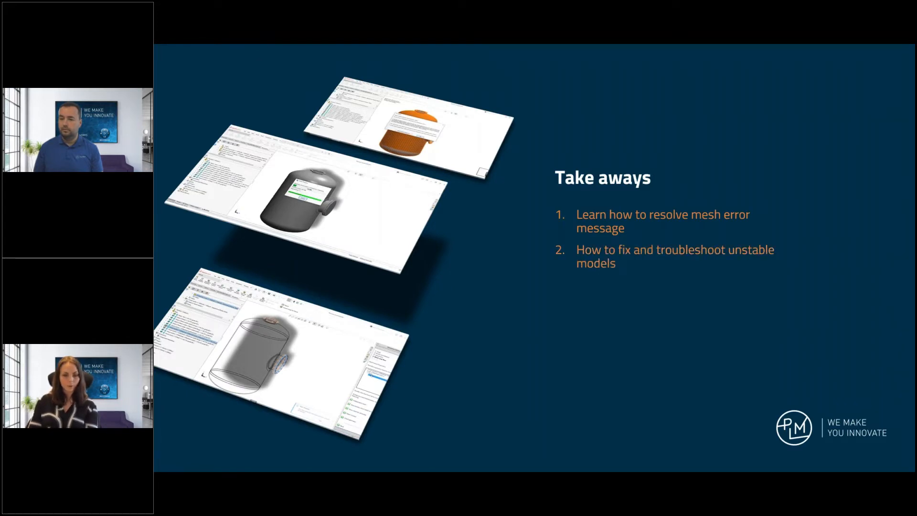
Advance to the poll slide on viewers' SOLIDWORKS Simulation experience
key("Right")
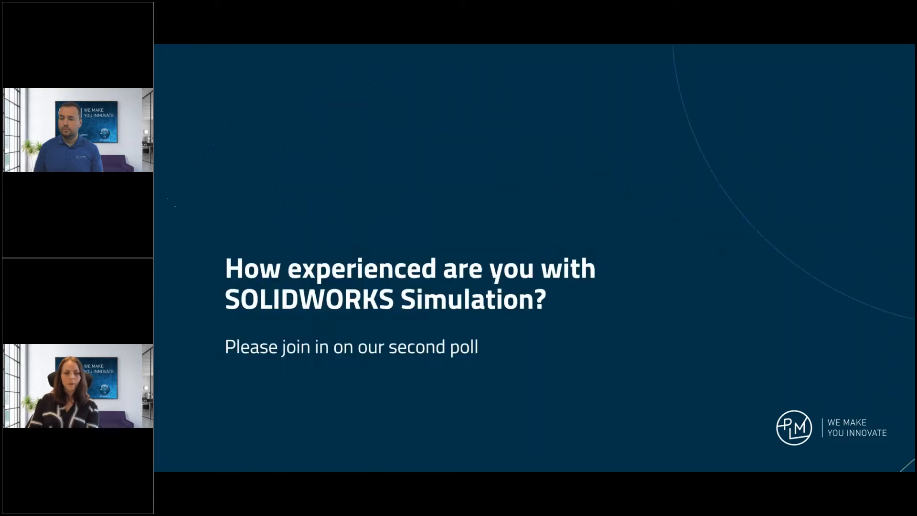
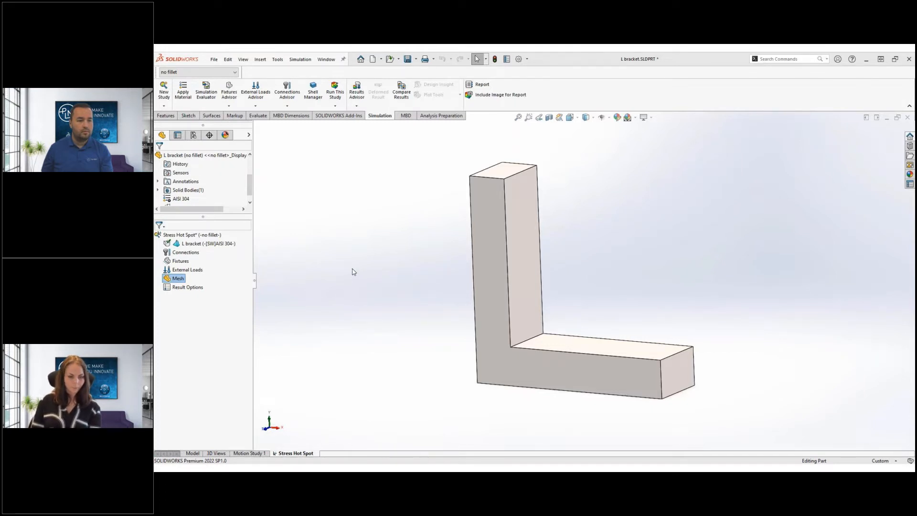
Add a Fixed Geometry support on the bracket's top face
key("s")
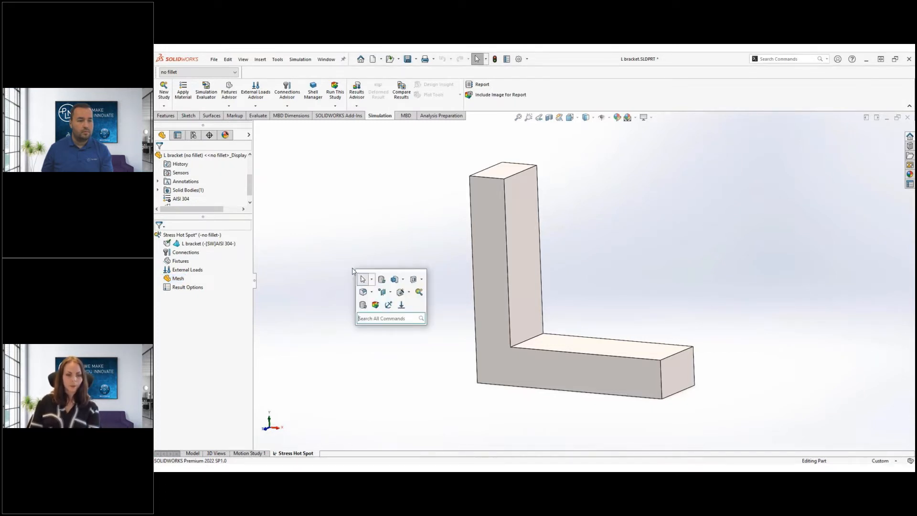
left_click(388, 305)
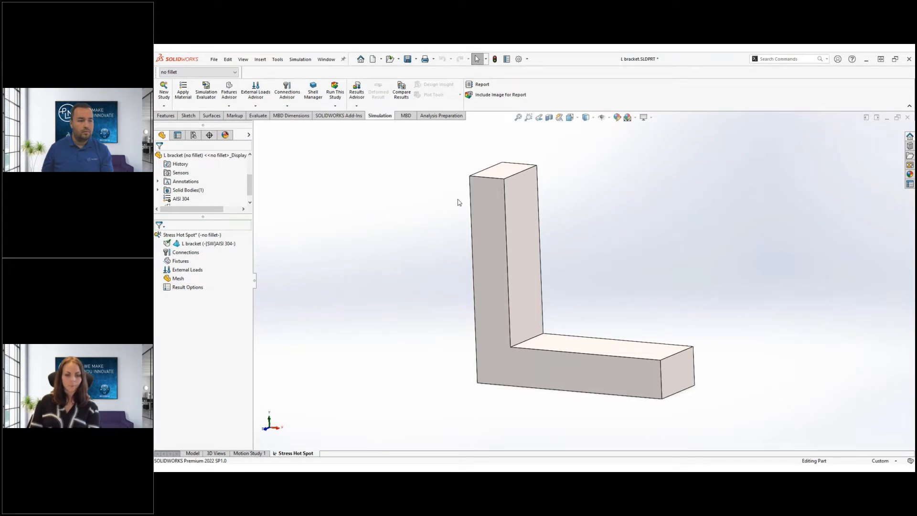
left_click(497, 171)
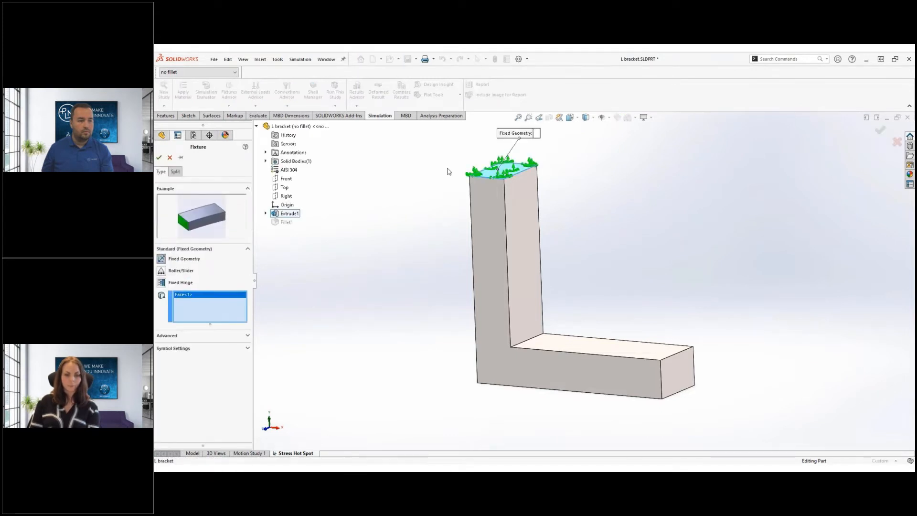
left_click(455, 176)
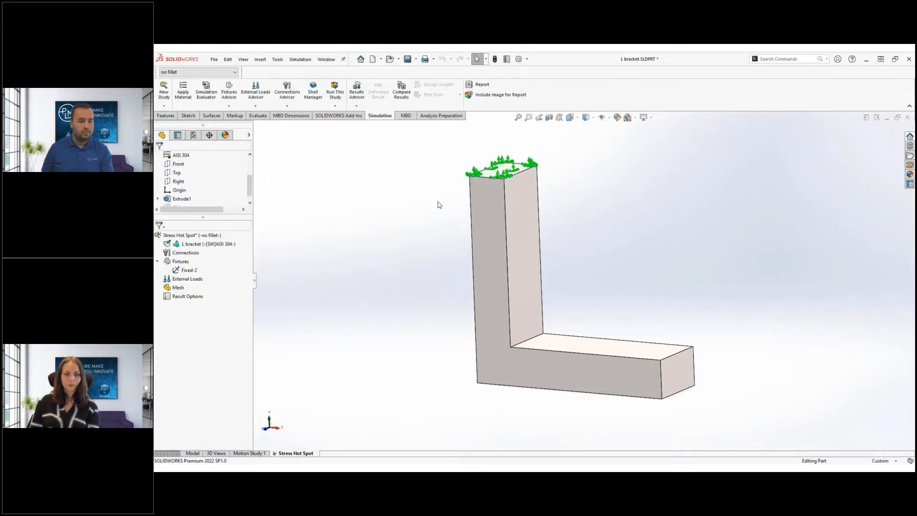
Apply a 900 N downward force on the horizontal leg's end face, directed normal to the Top plane
key("s")
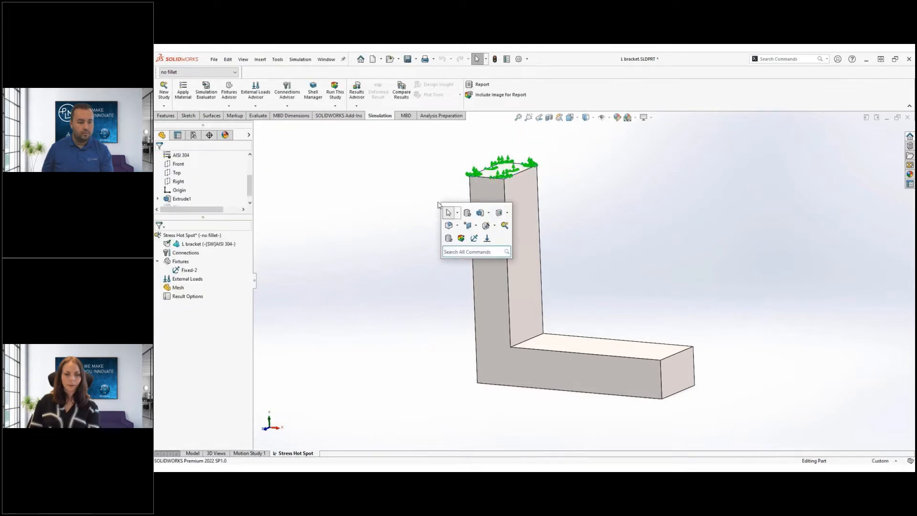
left_click(487, 238)
left_click(689, 372)
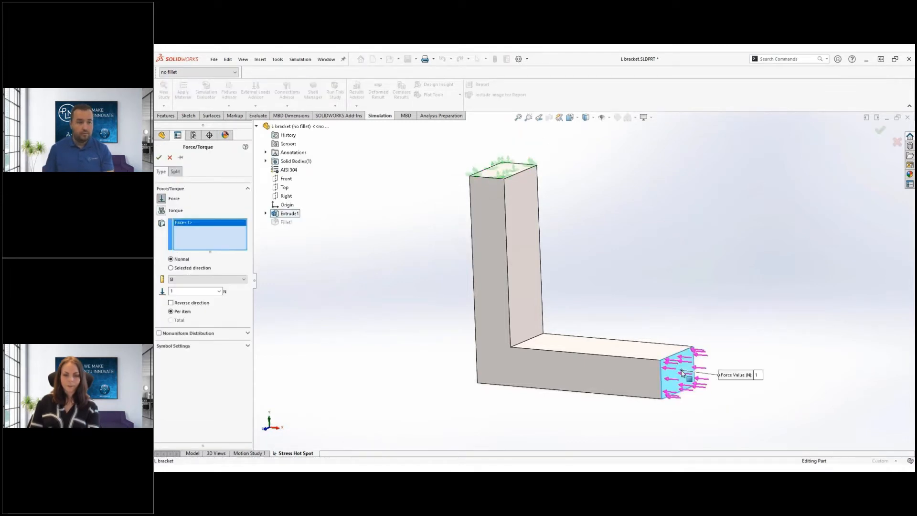
left_click(191, 269)
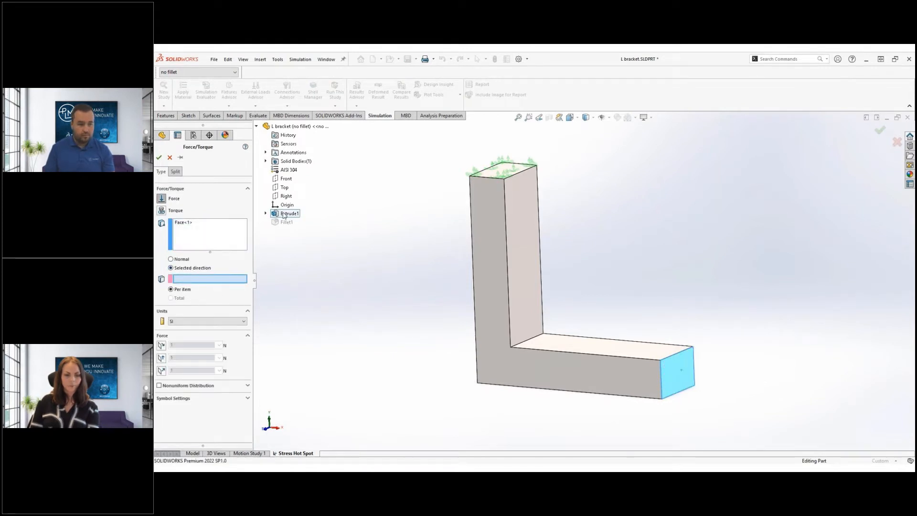
left_click(284, 188)
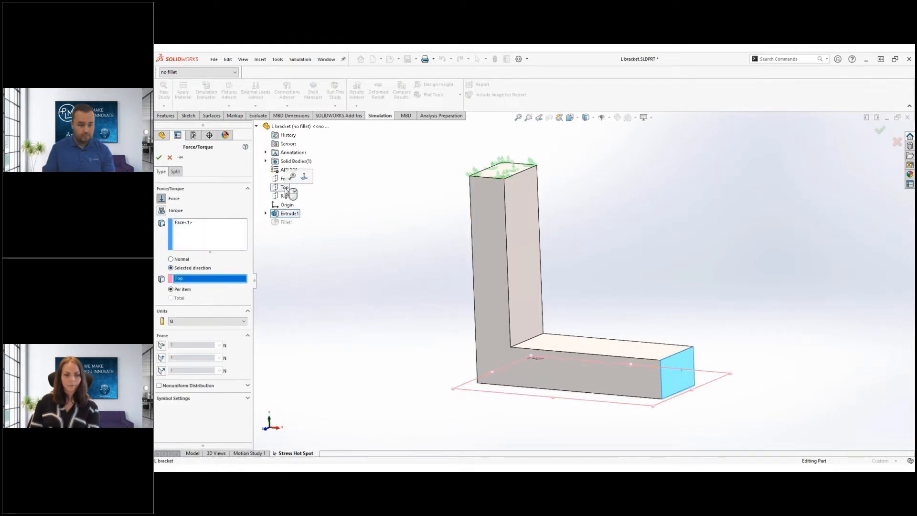
left_click(162, 370)
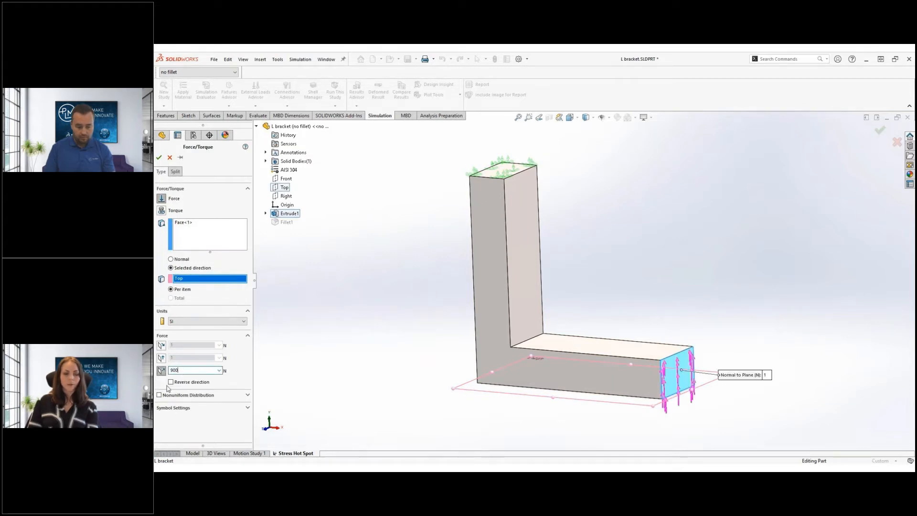
left_click(170, 382)
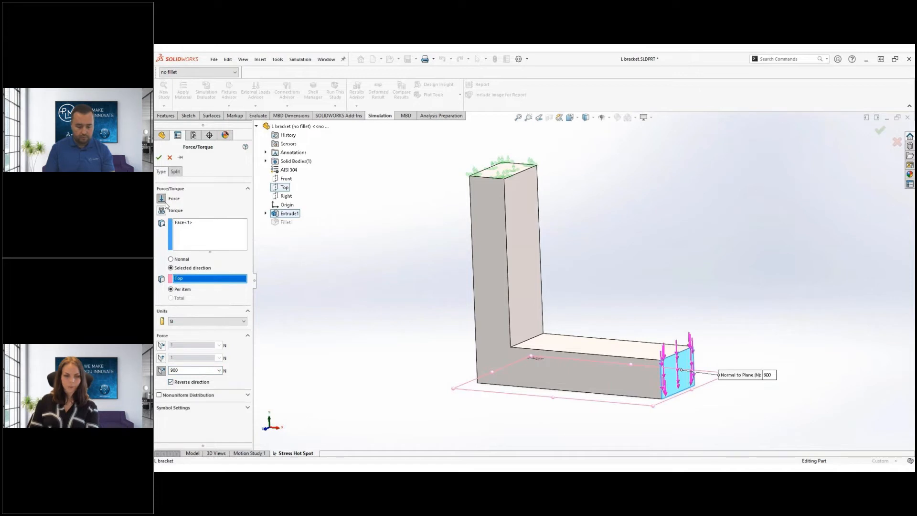
left_click(158, 160)
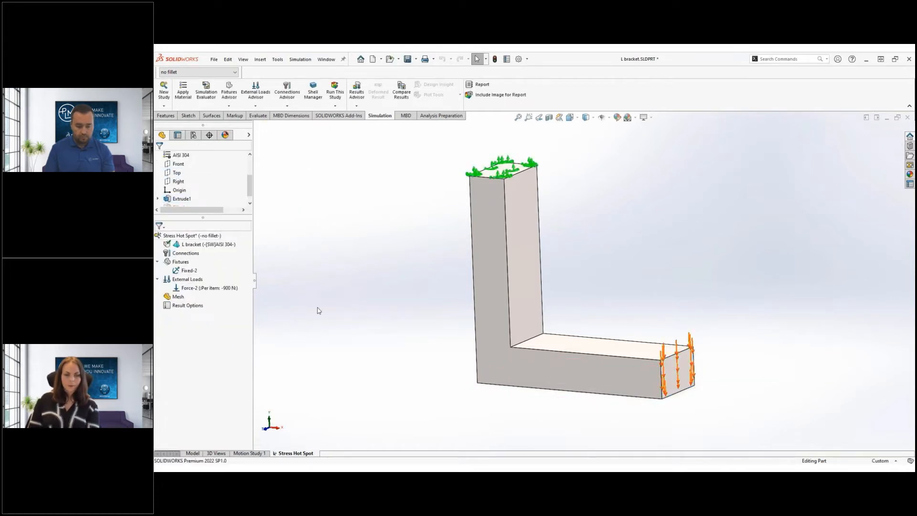
Add a mesh control to refine the bracket's inner corner edge
right_click(182, 297)
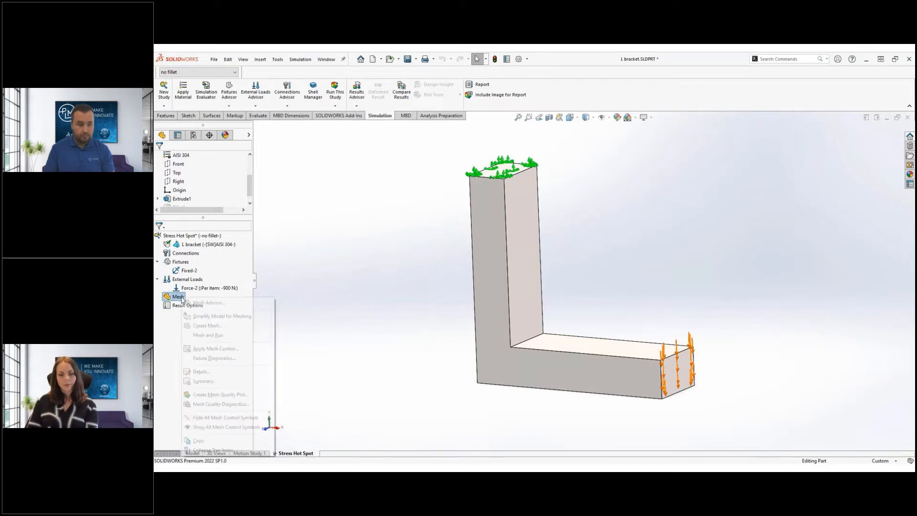
left_click(210, 349)
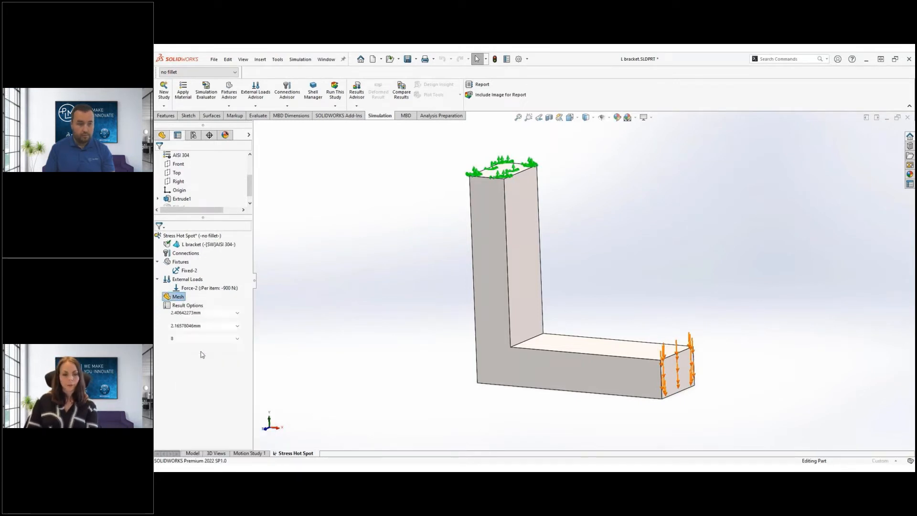
left_click(526, 342)
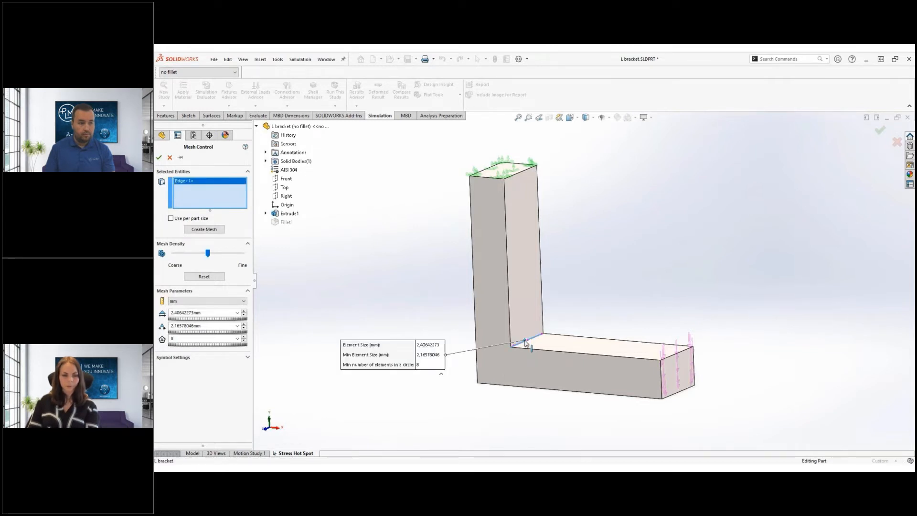
left_click(159, 159)
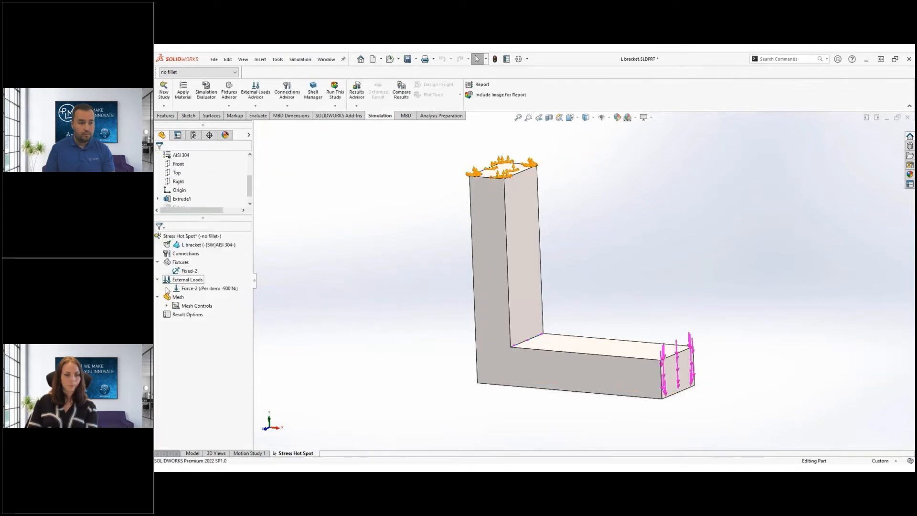
Create the tetrahedral mesh for the whole bracket at default density
right_click(168, 297)
left_click(197, 327)
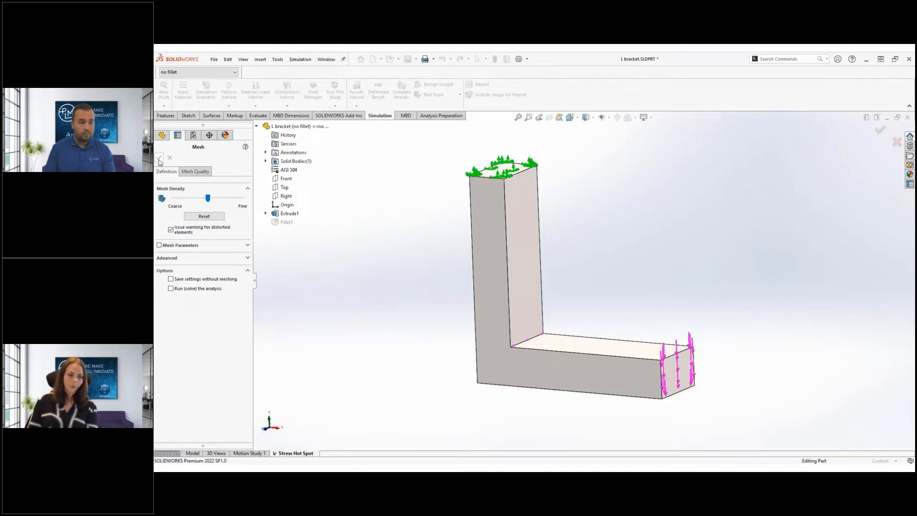
left_click(159, 158)
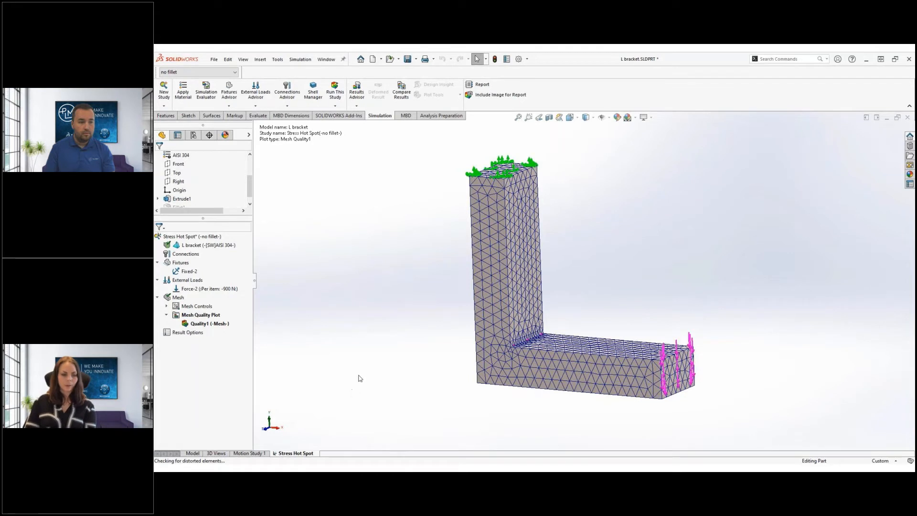
Run the study and inspect the inner corner, where von Mises stress peaks at 88,745 MPa
key("s")
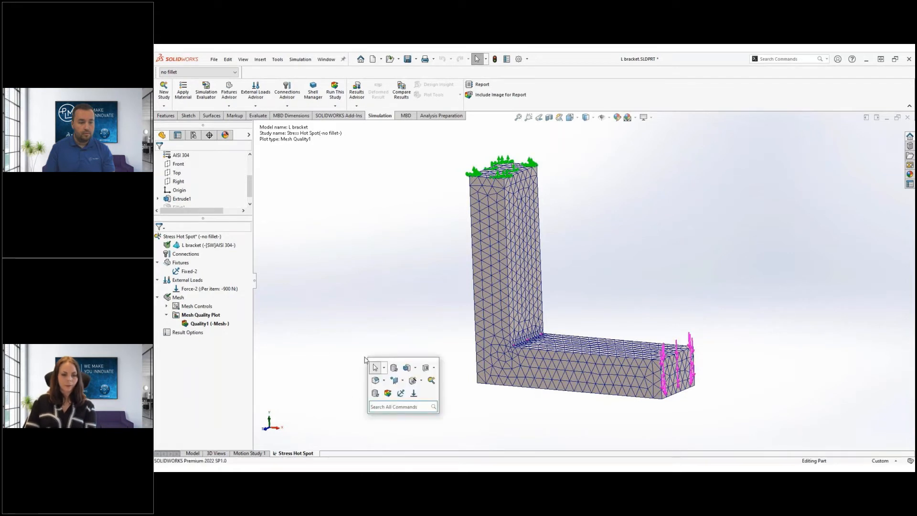
left_click(387, 392)
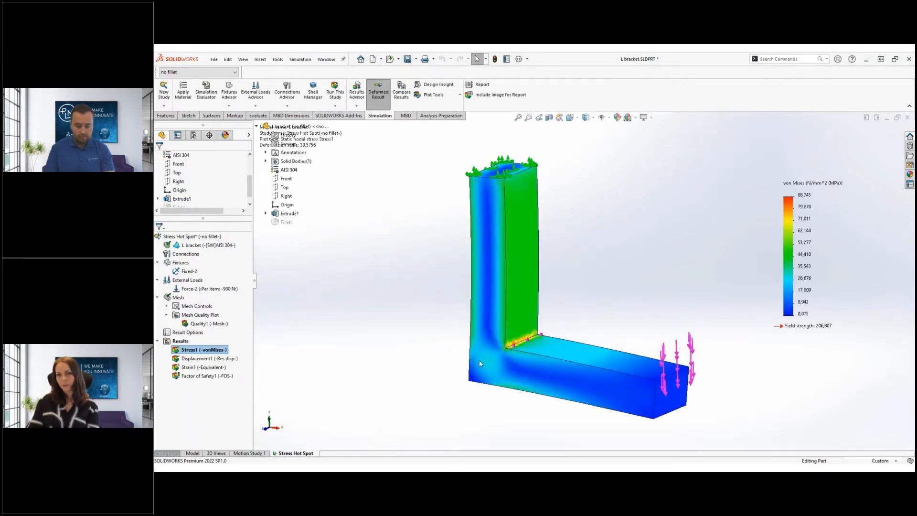
scroll(529, 348, "down", 4)
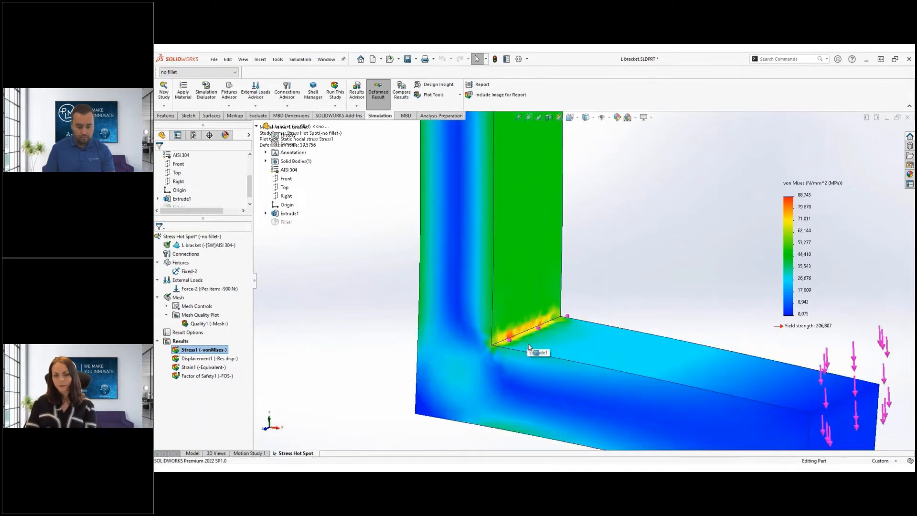
scroll(528, 348, "up", 3)
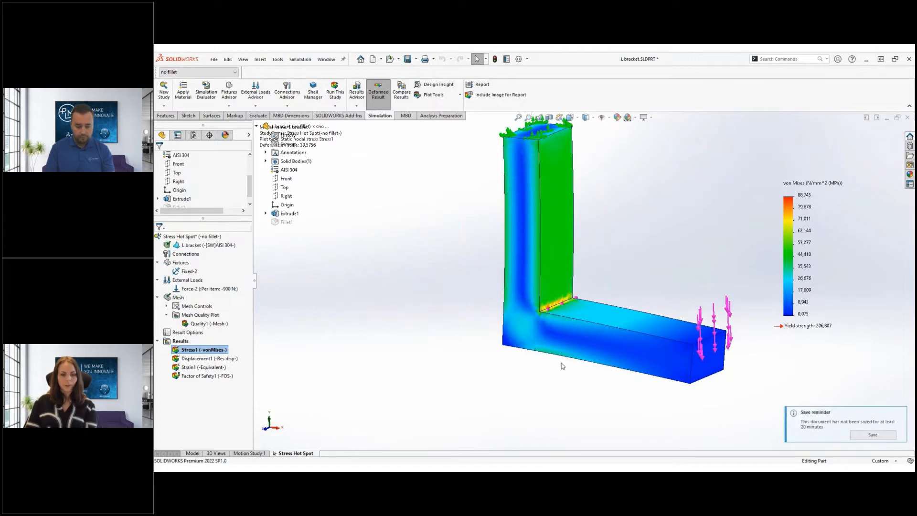
right_click(182, 341)
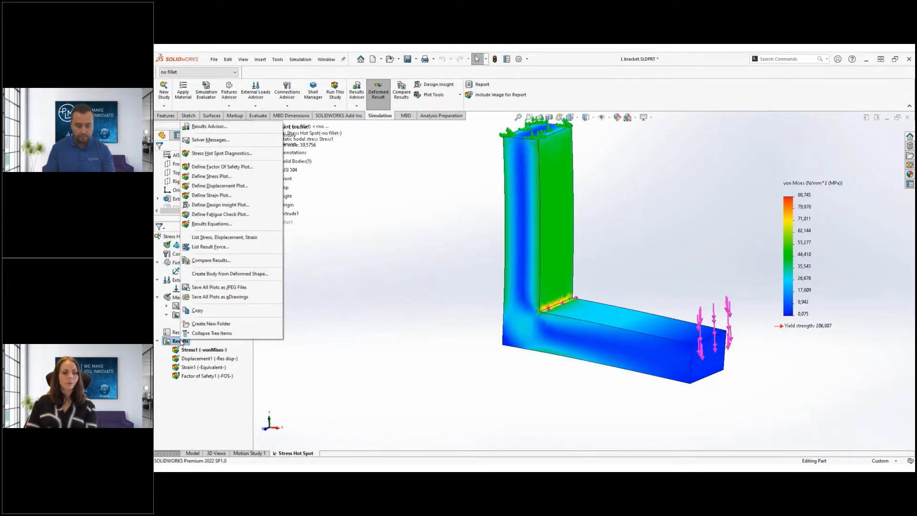
Run the stress hot spot diagnosis and briefly isolate the flagged hot spots along the inner corner
left_click(249, 154)
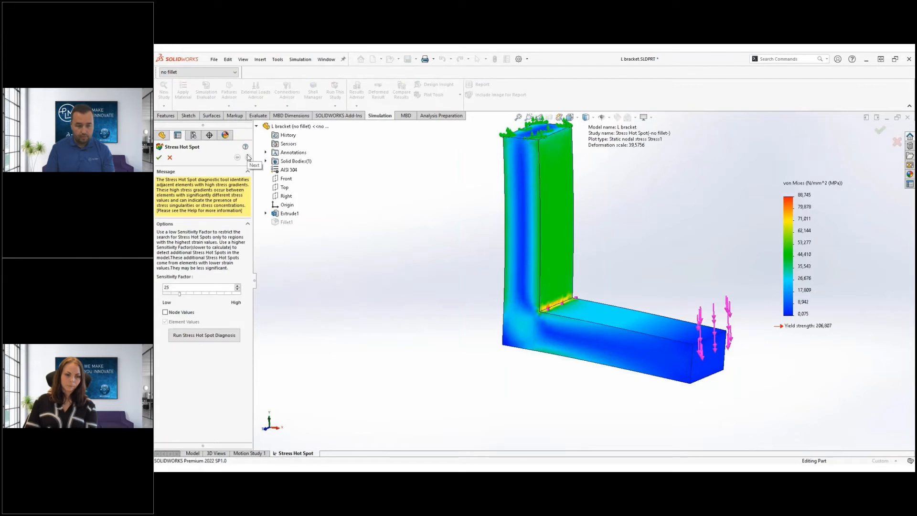
left_click(219, 336)
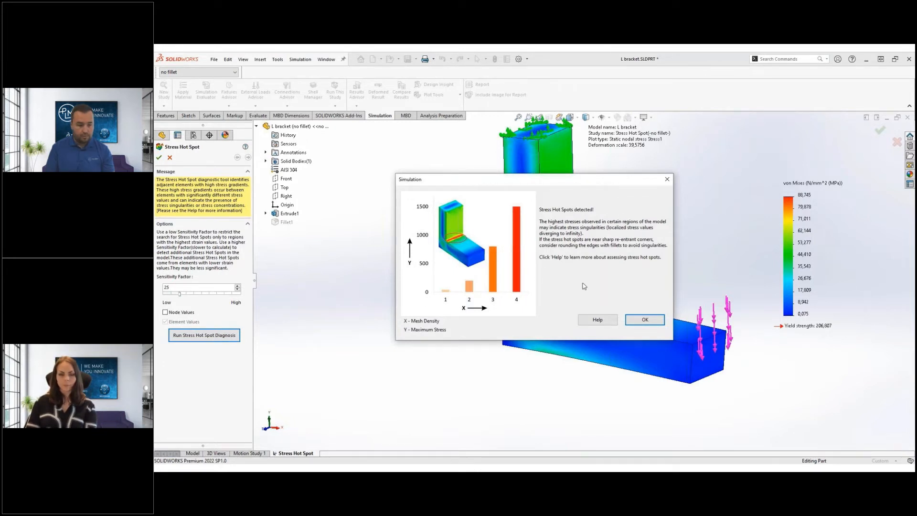
left_click(655, 326)
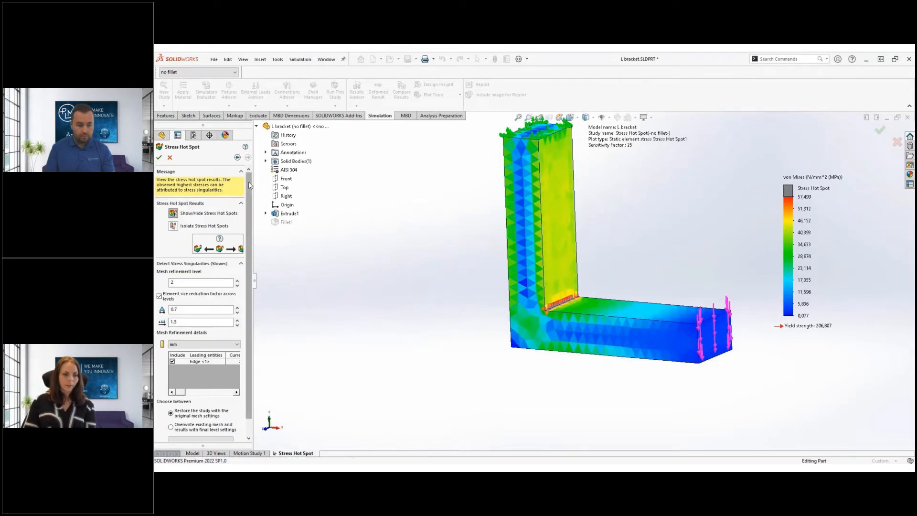
left_click(173, 227)
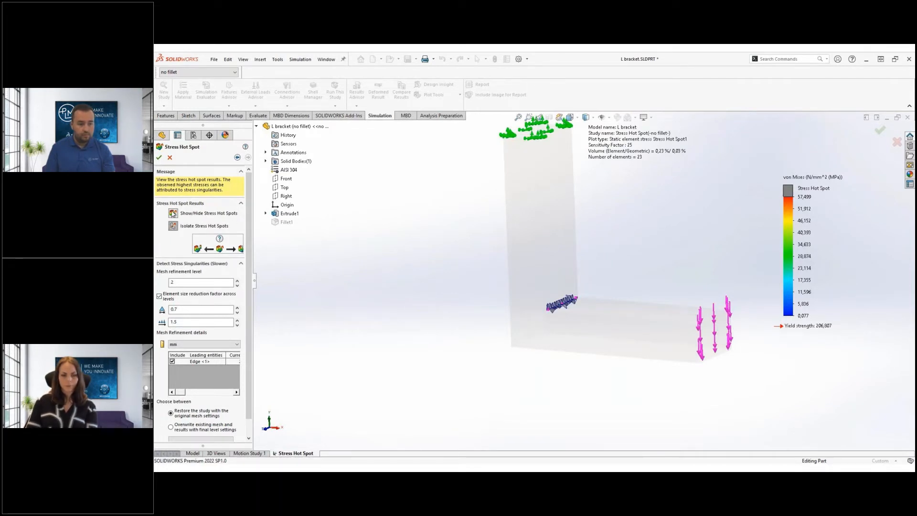
left_click(173, 213)
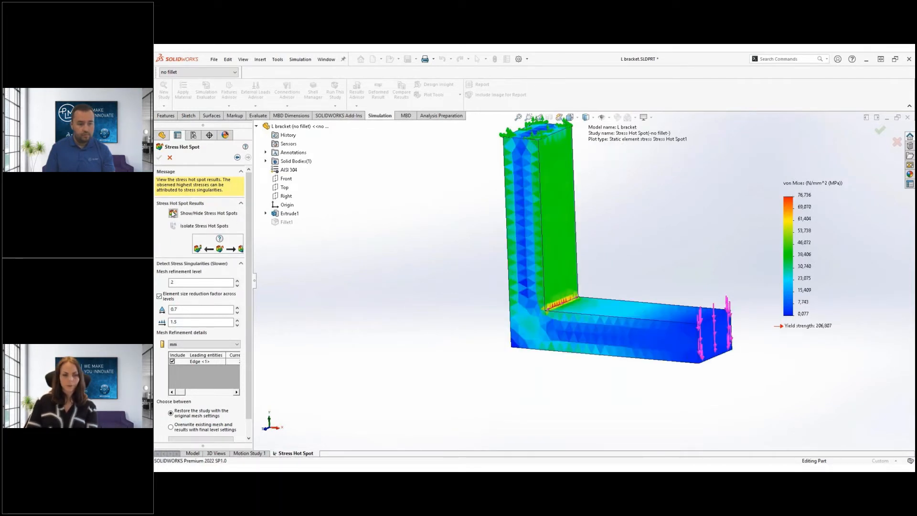
Set the singularity diagnosis mesh refinement level to 3
scroll(186, 260, "down", 1)
left_click(187, 266)
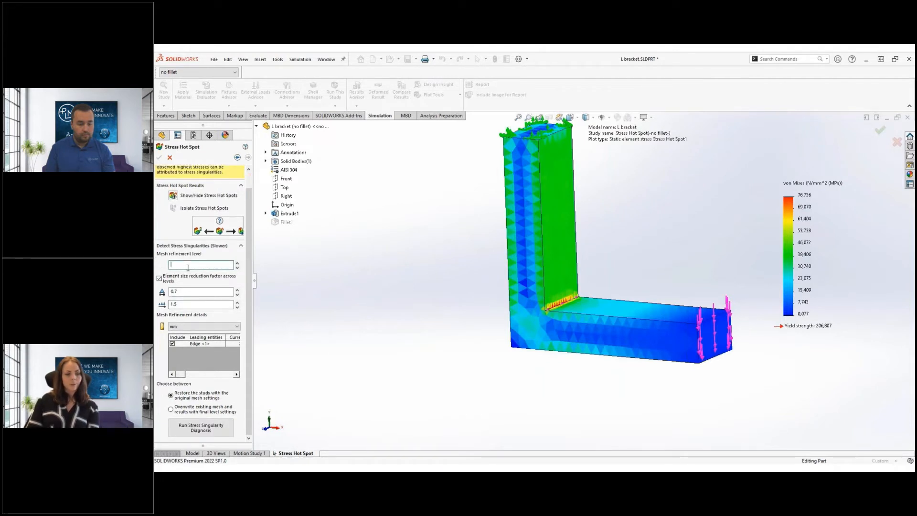
type("3")
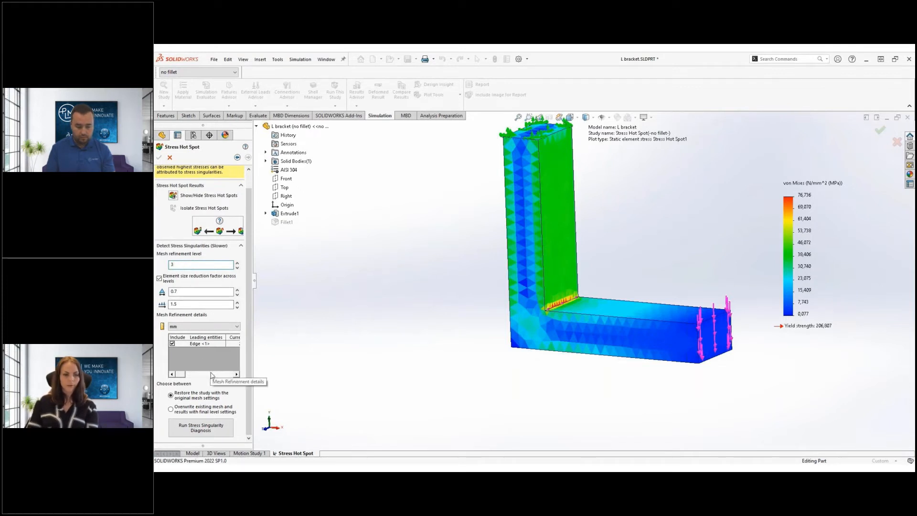
Run the stress singularity diagnosis and open Help on assessing stress hot spots
left_click(211, 432)
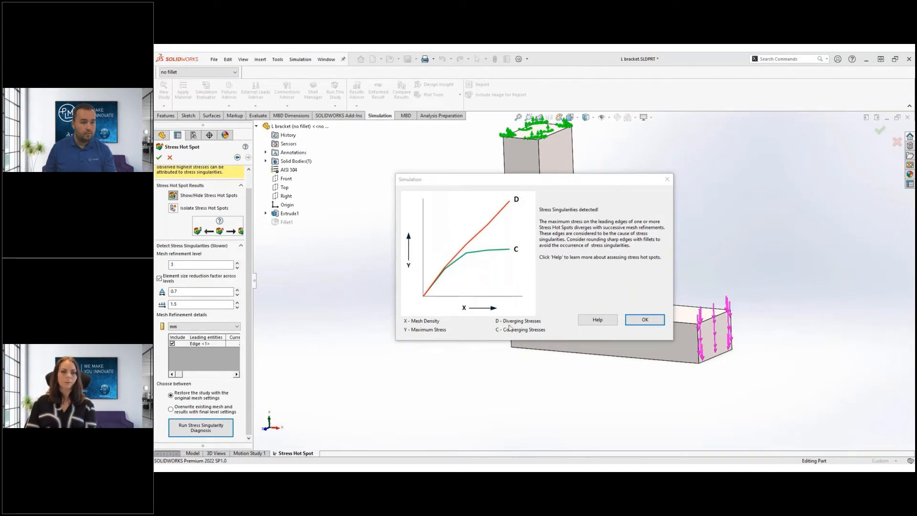
left_click(596, 324)
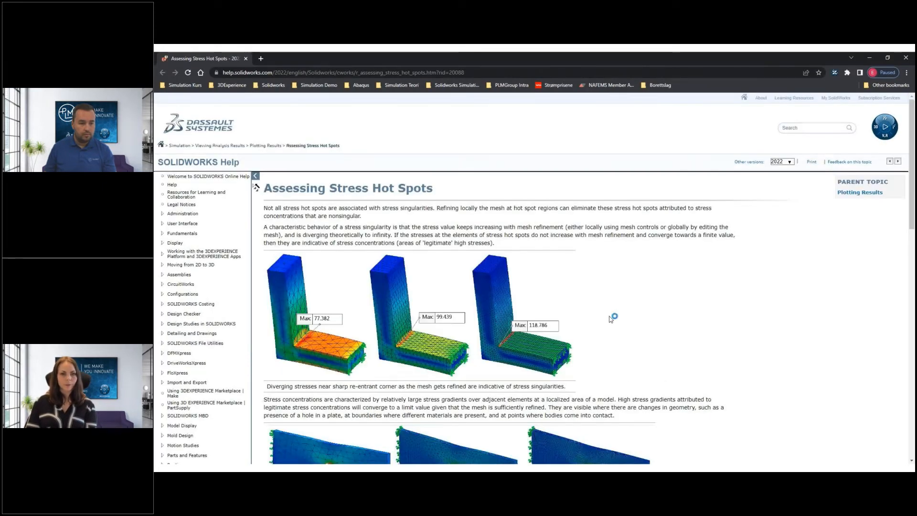
Read the Assessing Stress Hot Spots help page, close it, and accept the singularity message
scroll(612, 319, "down", 5)
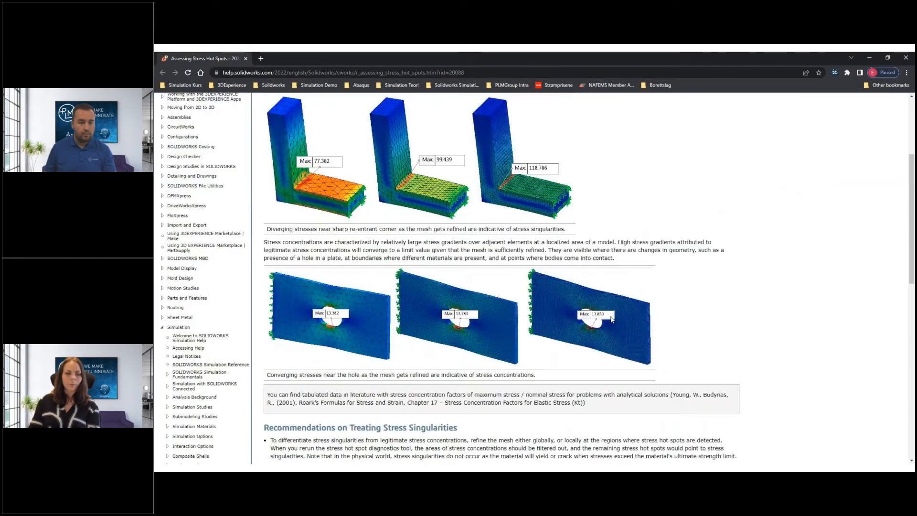
scroll(612, 319, "down", 8)
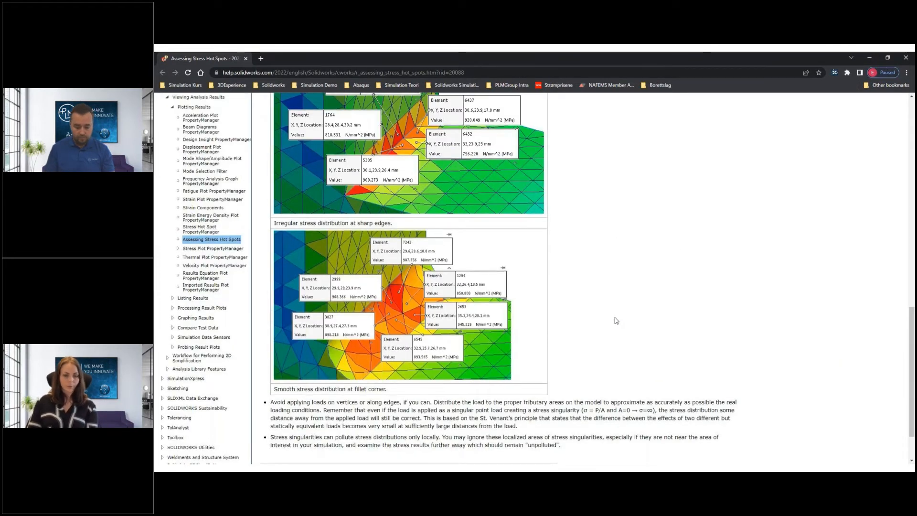
scroll(617, 320, "down", 2)
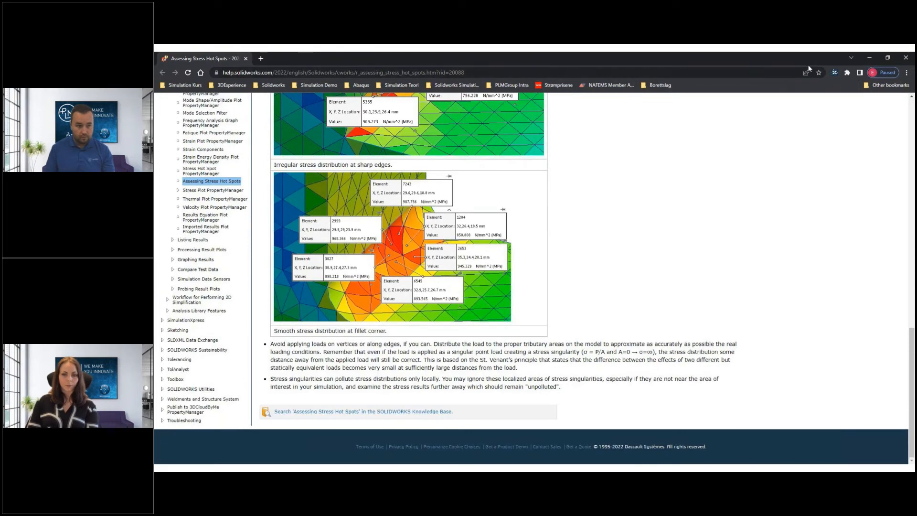
left_click(906, 58)
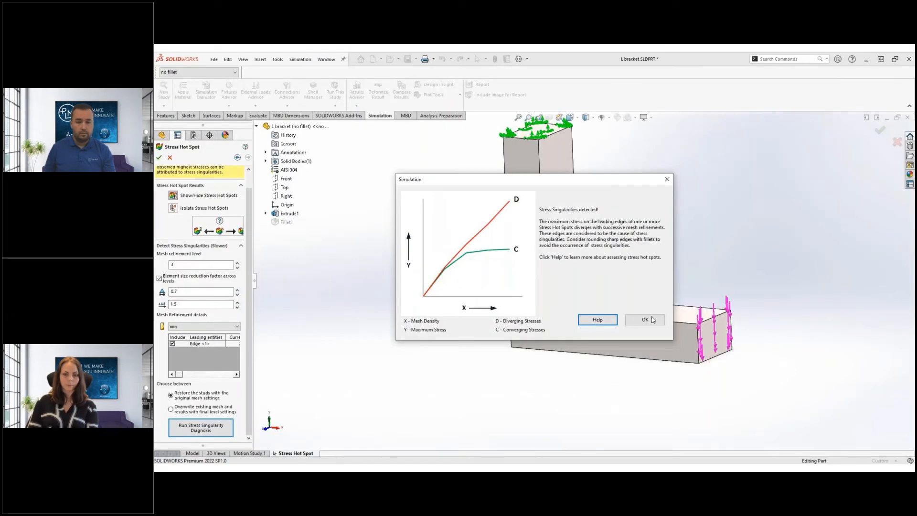
left_click(645, 320)
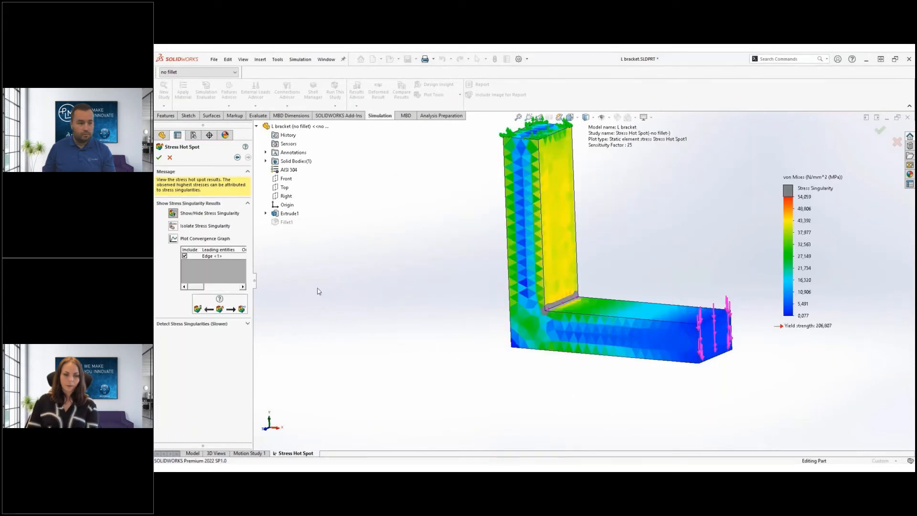
Isolate the singular inner-corner edge, review its rising convergence graph, then finish the Stress Hot Spot tool
left_click(173, 225)
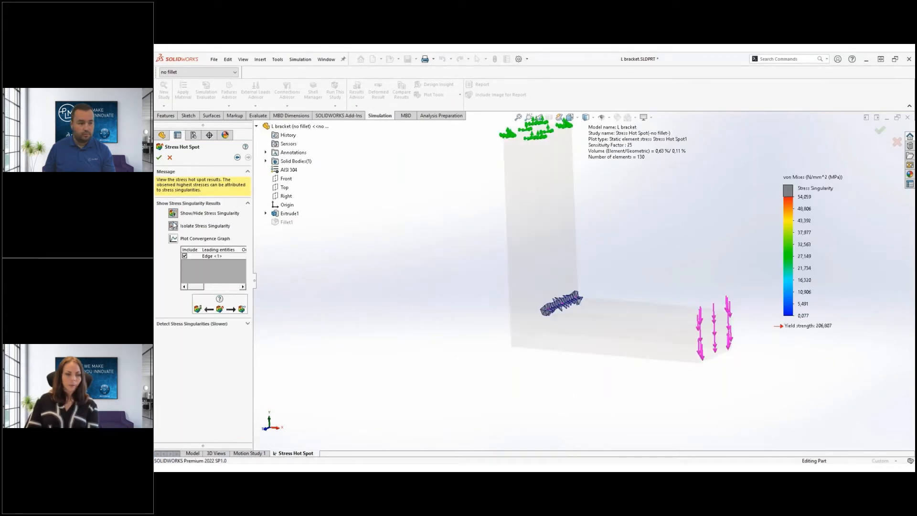
left_click(173, 226)
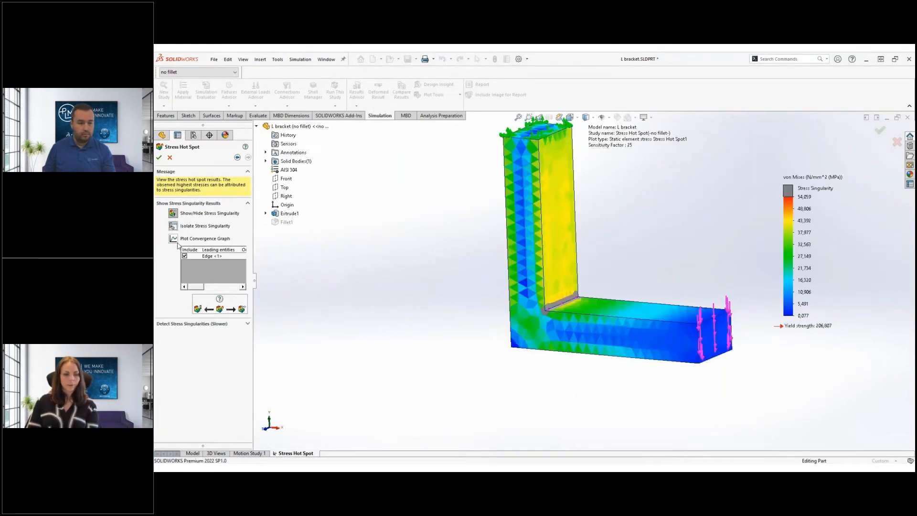
left_click(173, 239)
left_click_drag(241, 60, 402, 178)
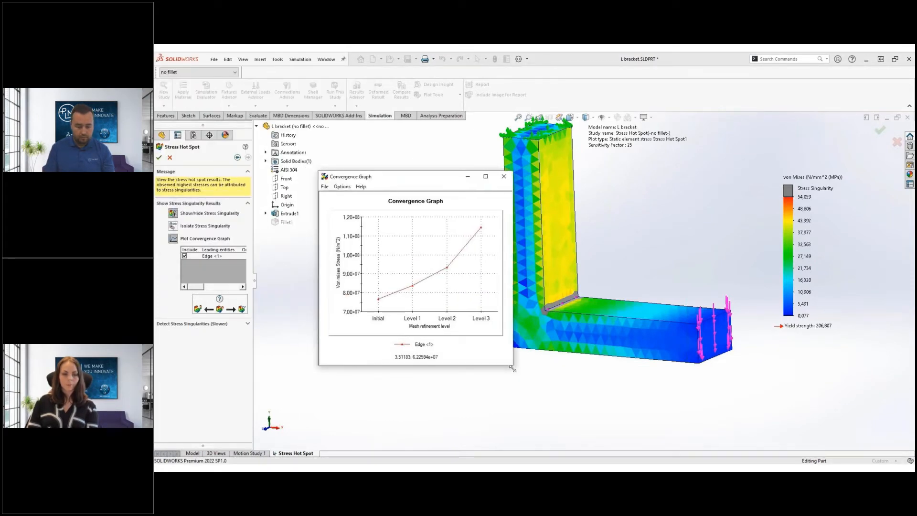
left_click_drag(511, 365, 702, 421)
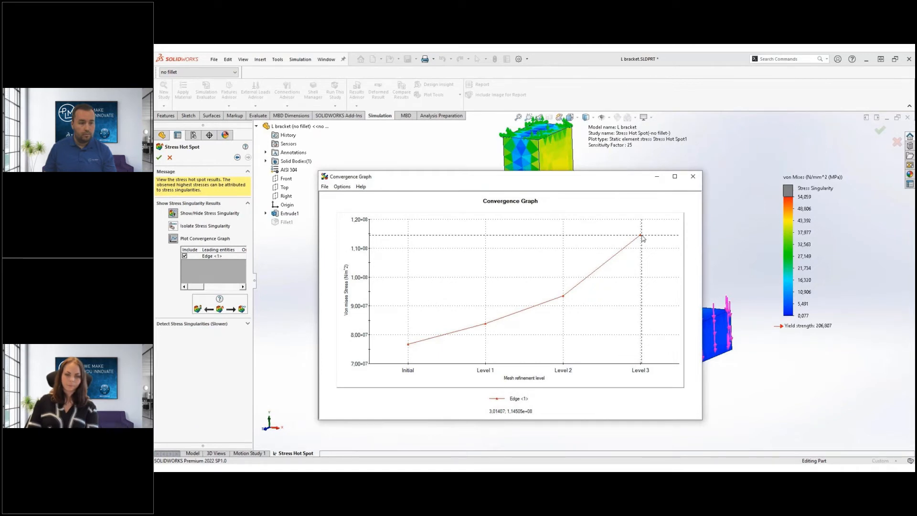
left_click(693, 177)
left_click(160, 159)
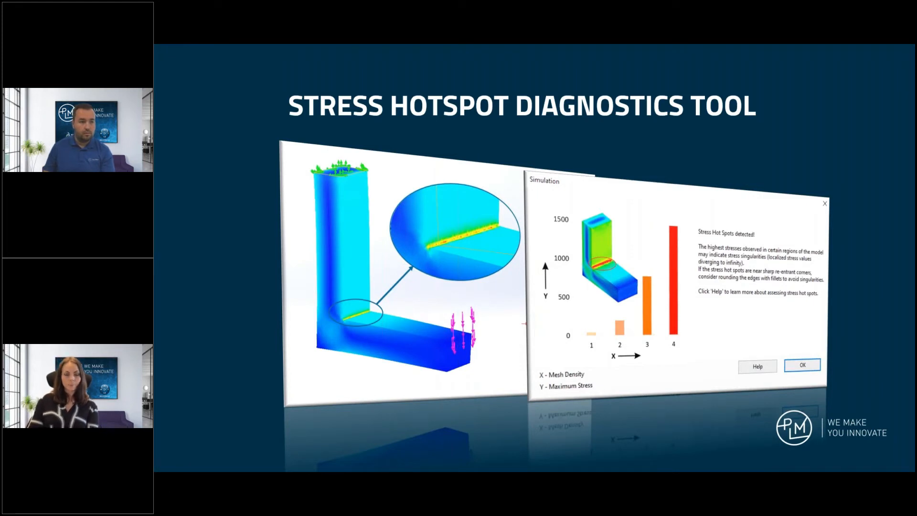
Advance to the Actions That Can Be Taken With Stress Singularities slide
key("Right")
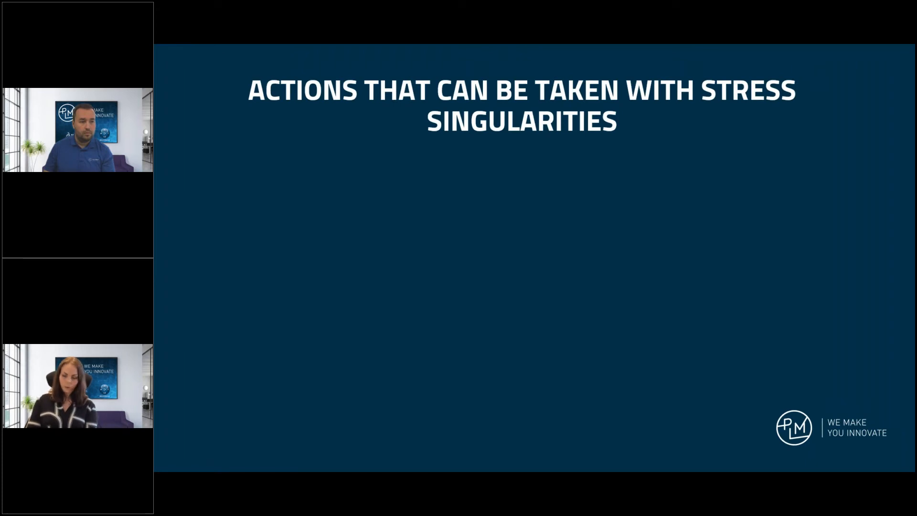
Reveal the report-the-plot and add-a-fillet actions with their report images, then move past the slide
key("Right")
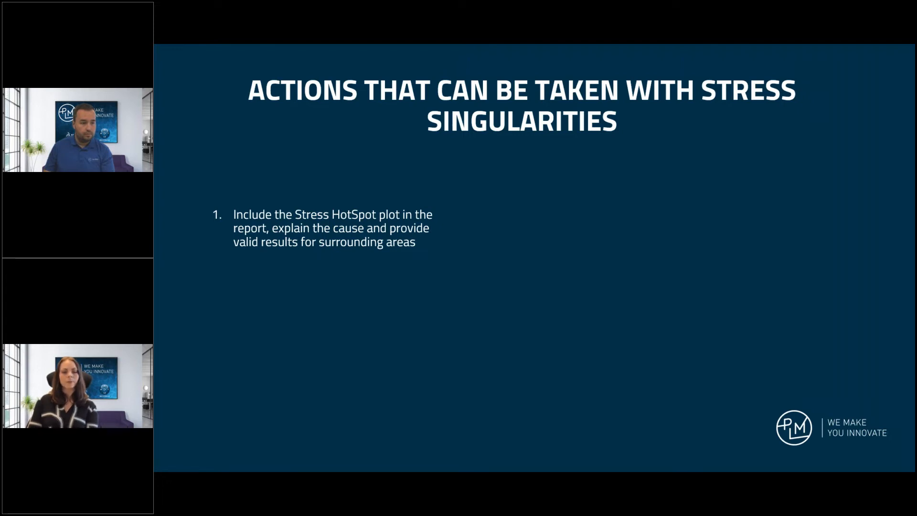
key("Right")
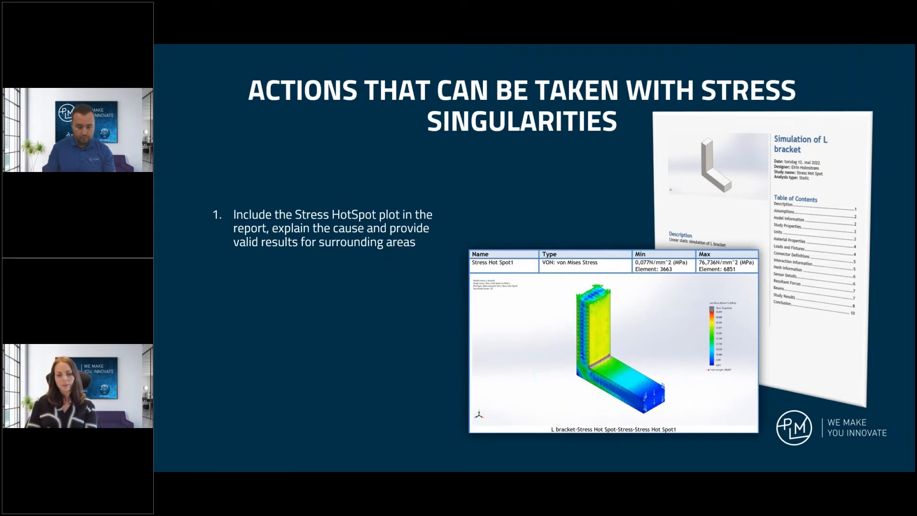
key("Right")
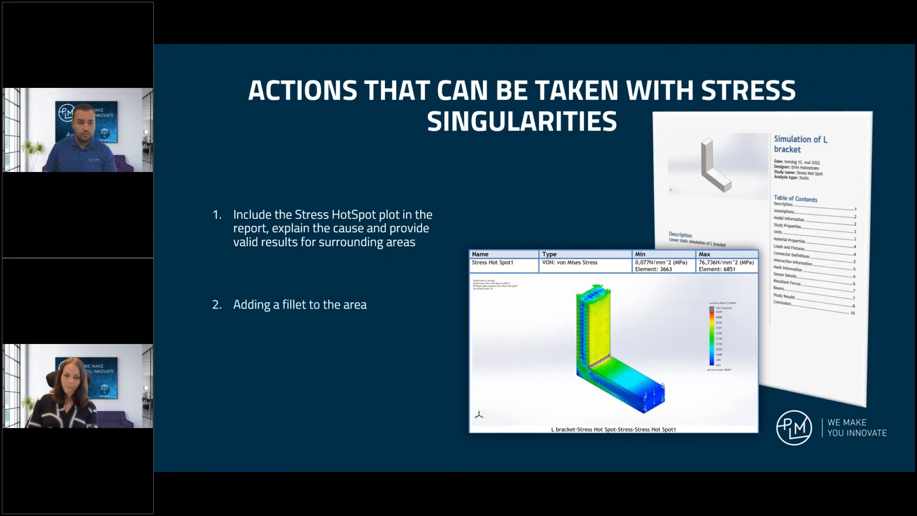
key("Right")
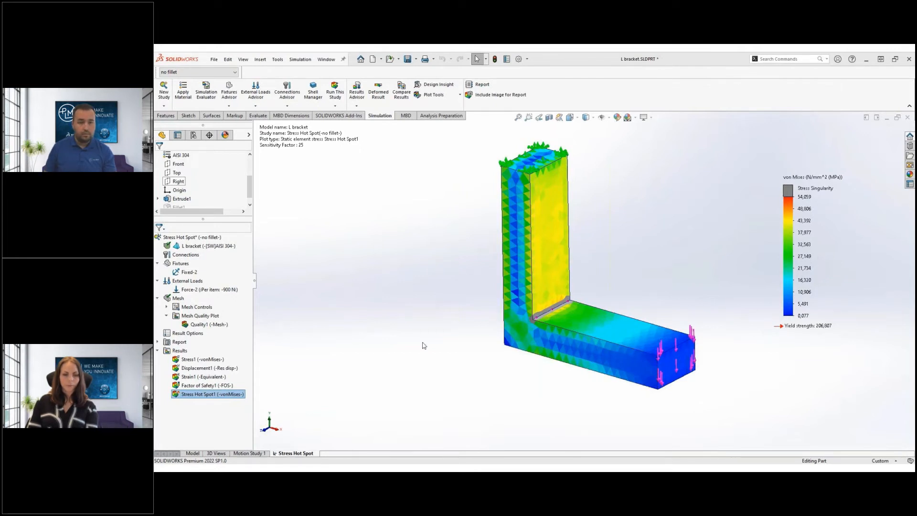
Copy the Stress Hot Spot study as 'With fillet' using the fillet configuration
right_click(297, 453)
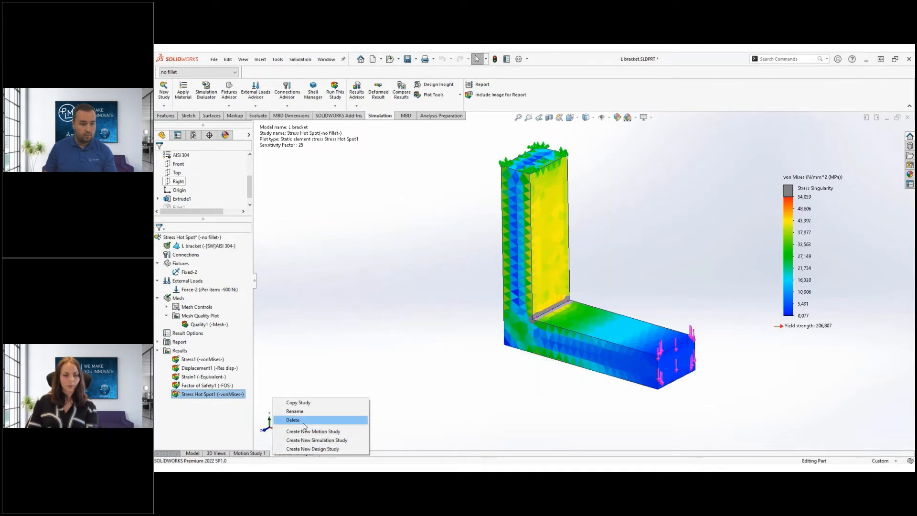
left_click(300, 403)
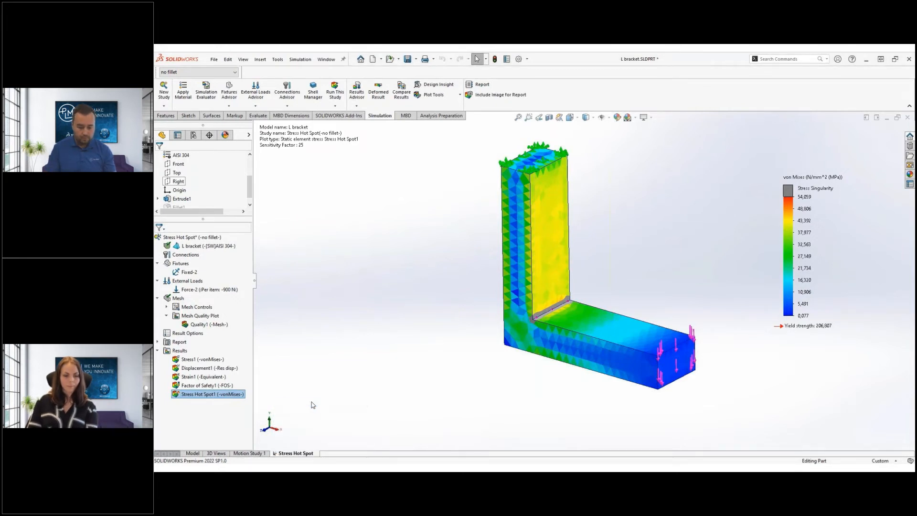
left_click_drag(220, 249, 155, 249)
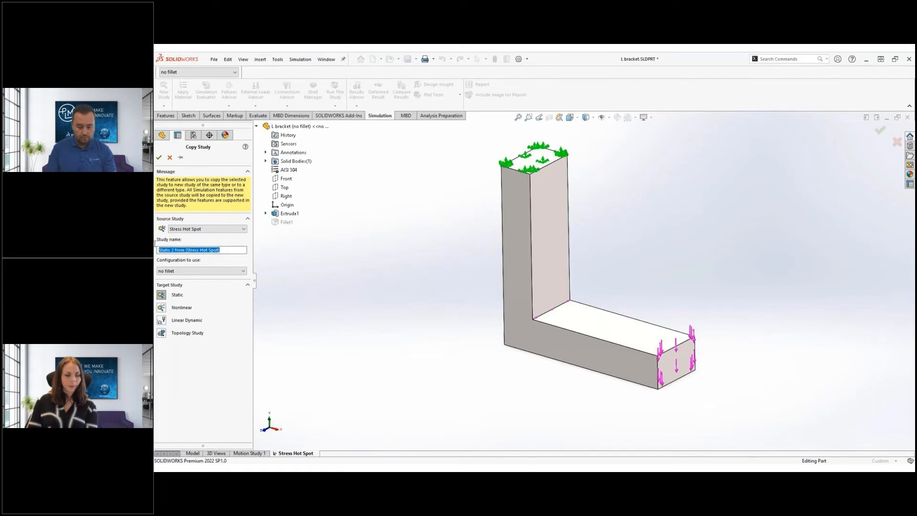
type("With fillet")
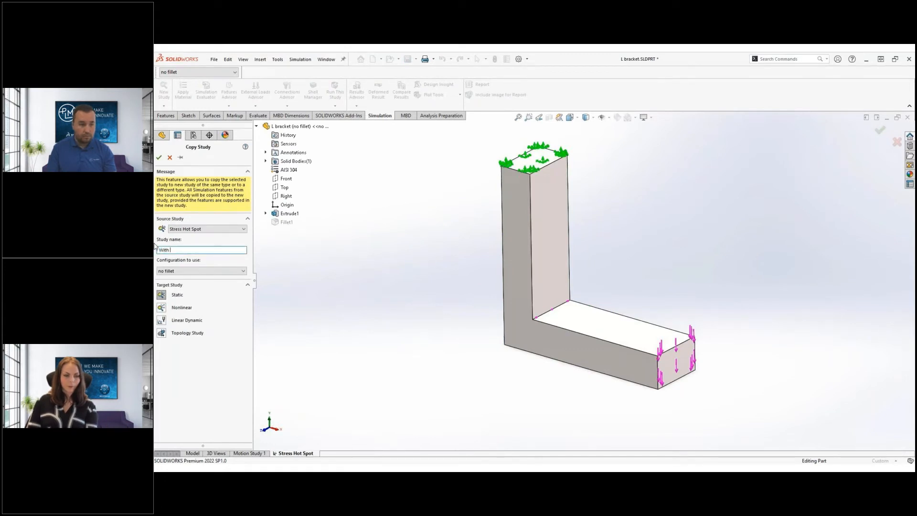
left_click(184, 271)
left_click(185, 280)
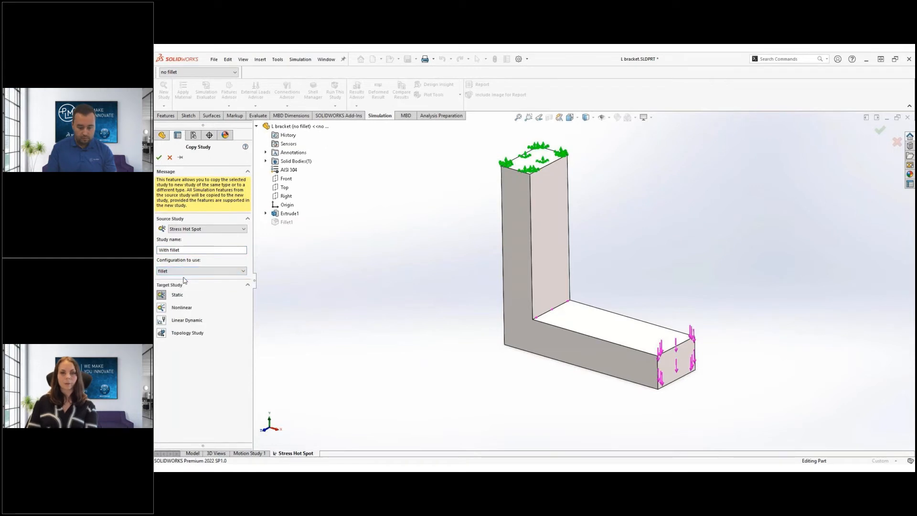
left_click(159, 157)
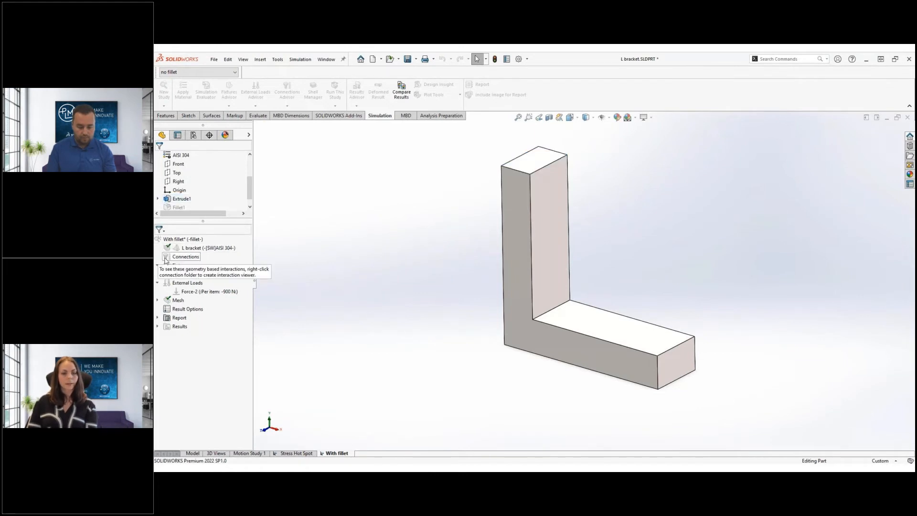
Activate the With fillet study's filleted configuration and retarget mesh control Control-2 to the fillet face
right_click(170, 240)
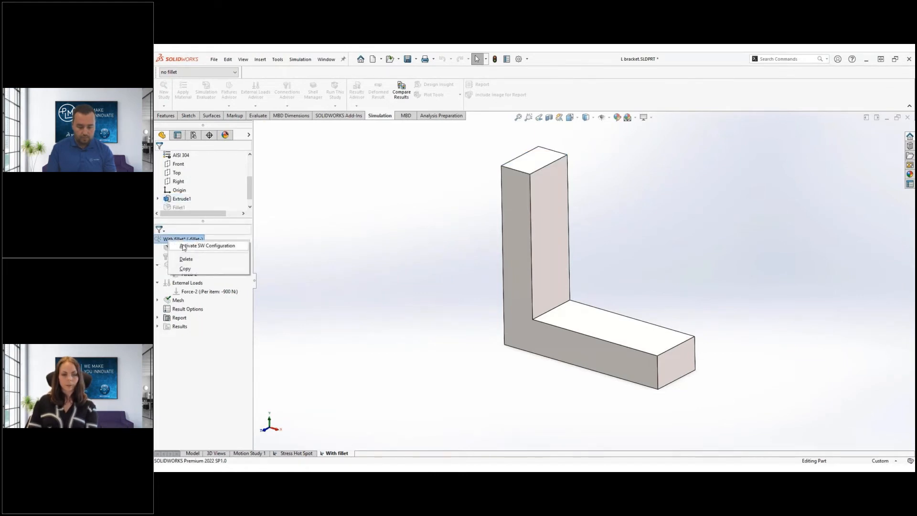
left_click(183, 246)
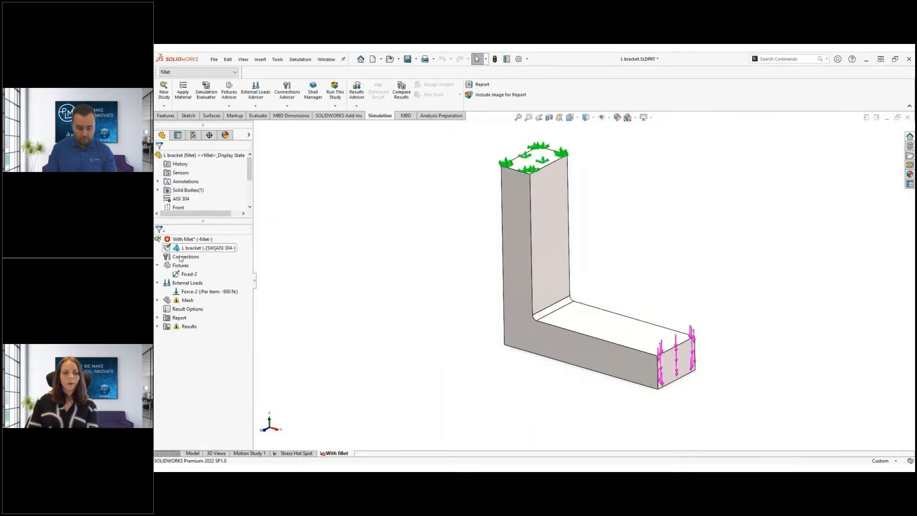
left_click(157, 300)
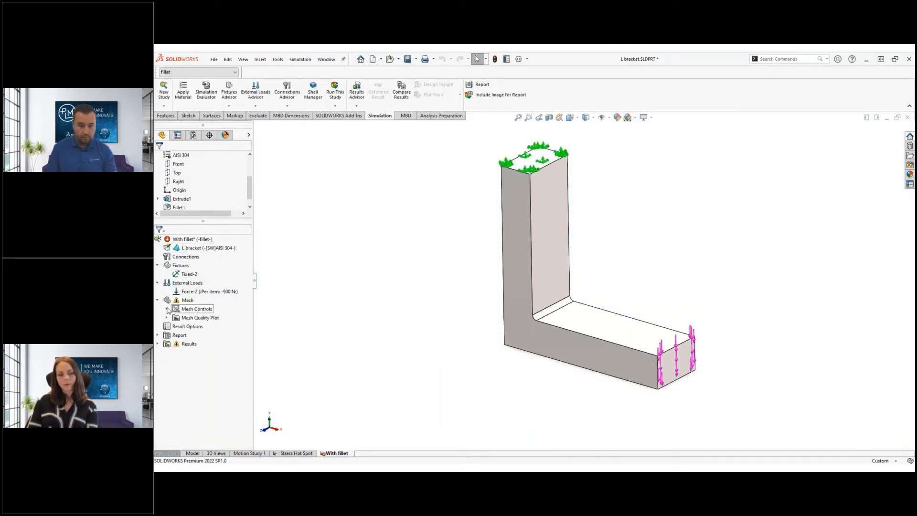
left_click(167, 310)
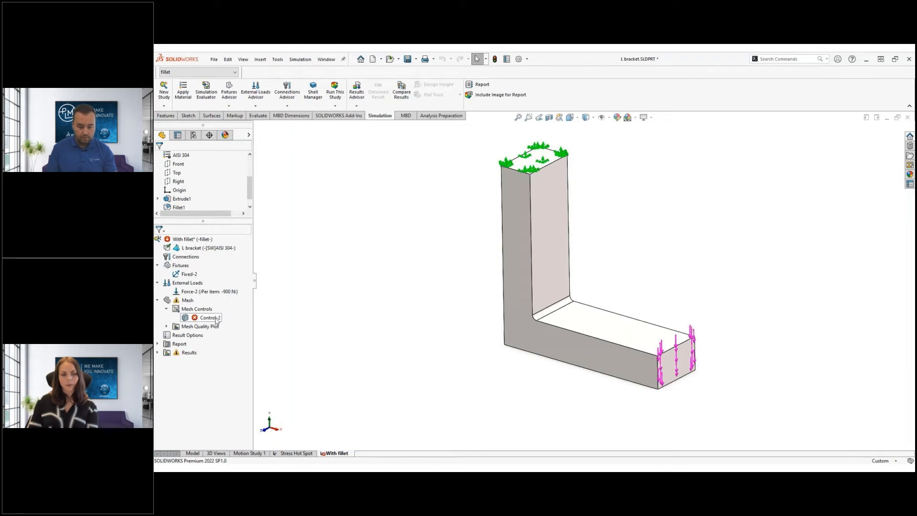
right_click(216, 318)
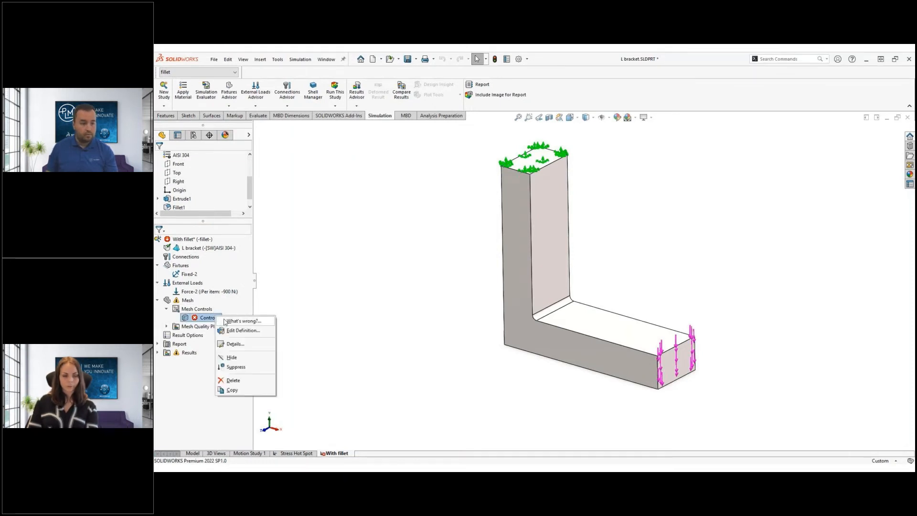
left_click(241, 330)
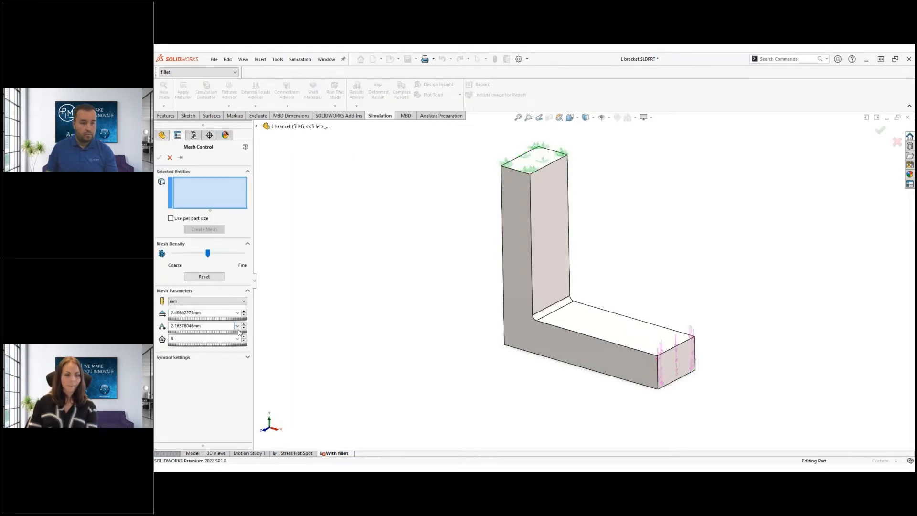
left_click(556, 310)
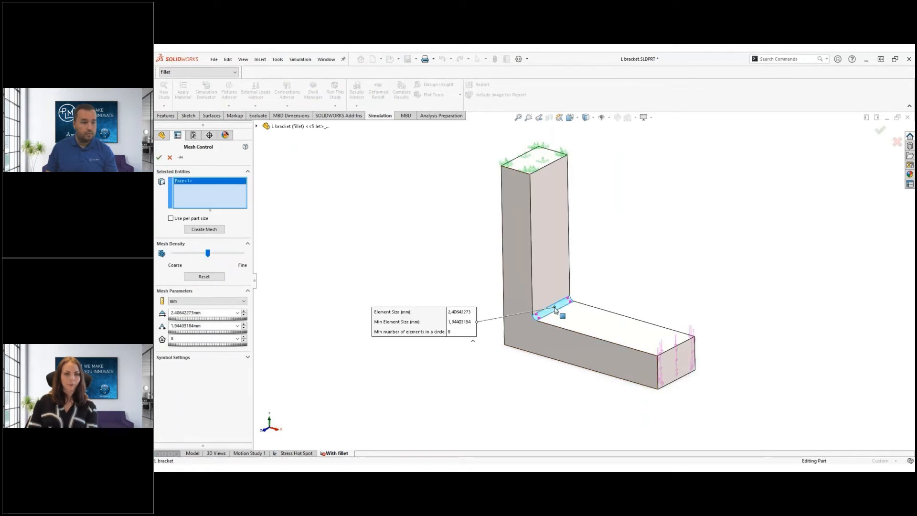
left_click(159, 157)
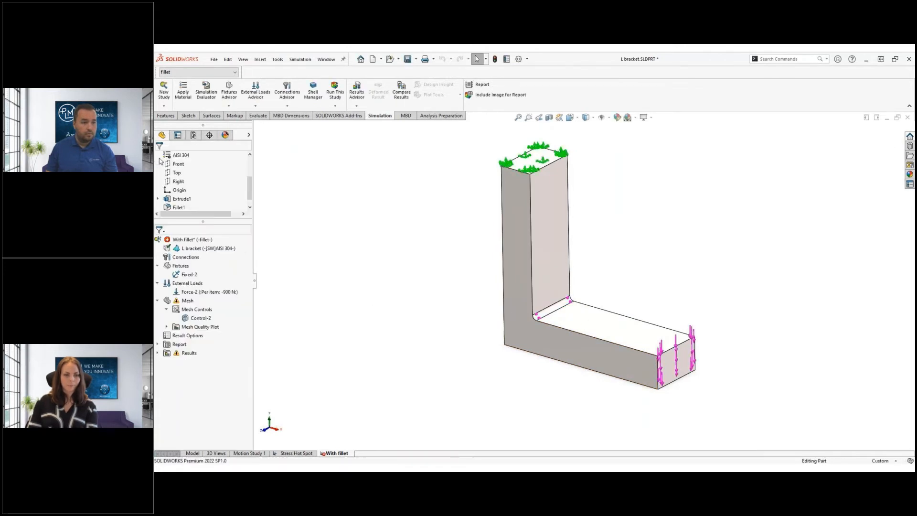
Run the With fillet study (von Mises peak 95,853 MPa), then a stress hot spot diagnosis finding none
key("s")
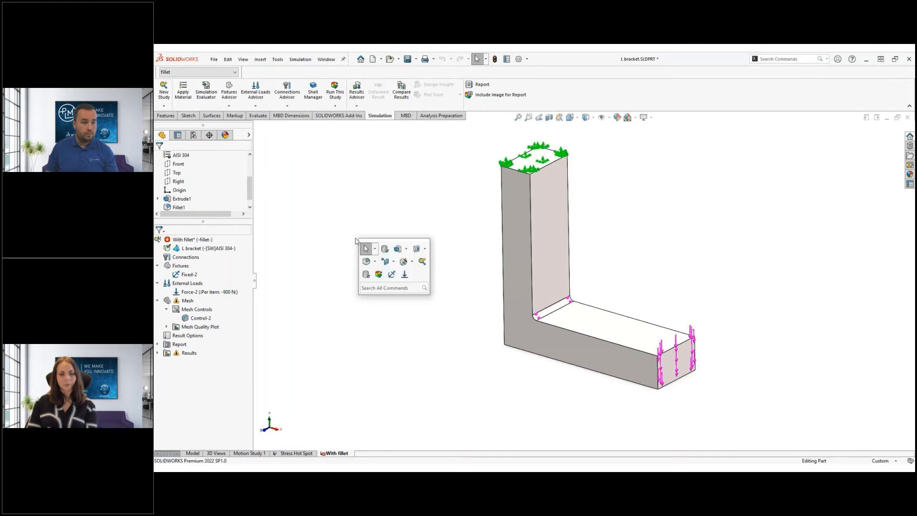
left_click(379, 275)
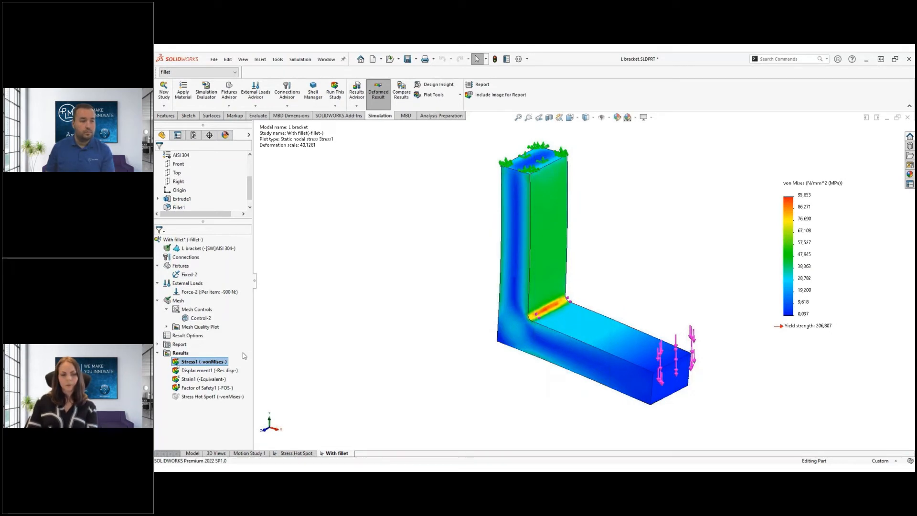
right_click(168, 354)
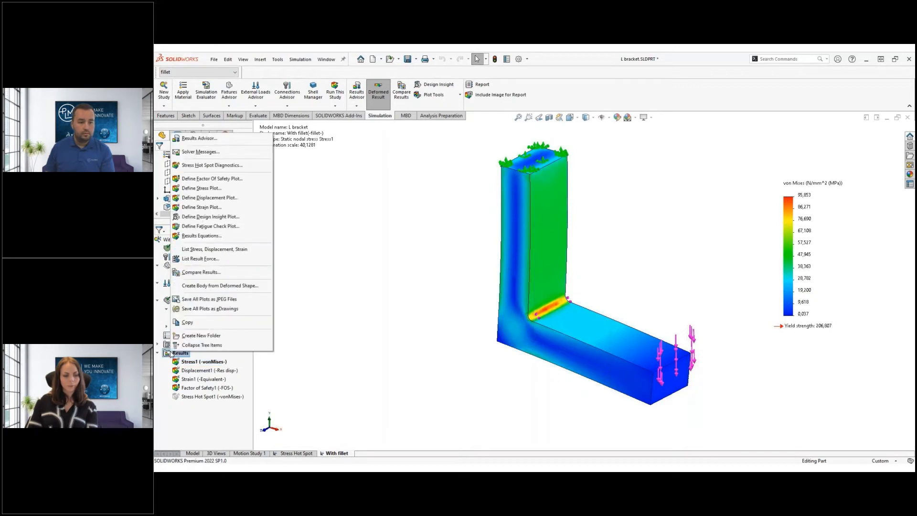
left_click(241, 165)
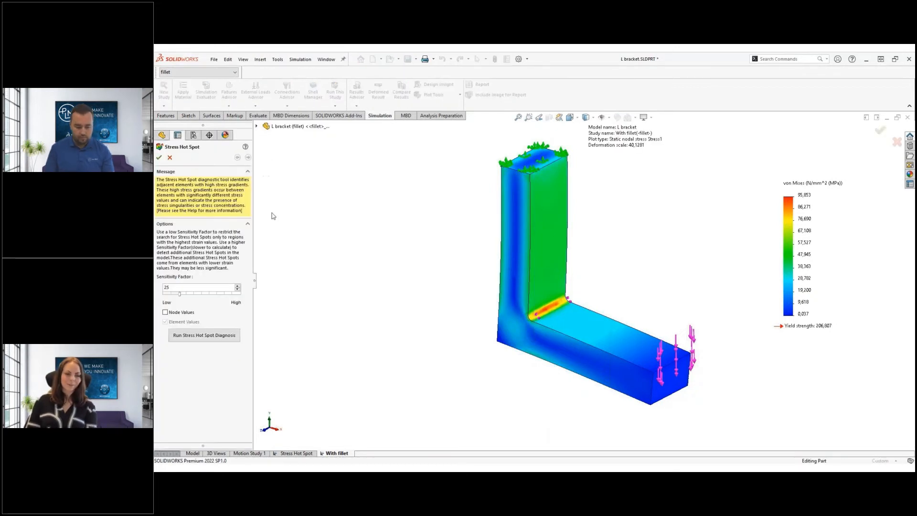
left_click(218, 337)
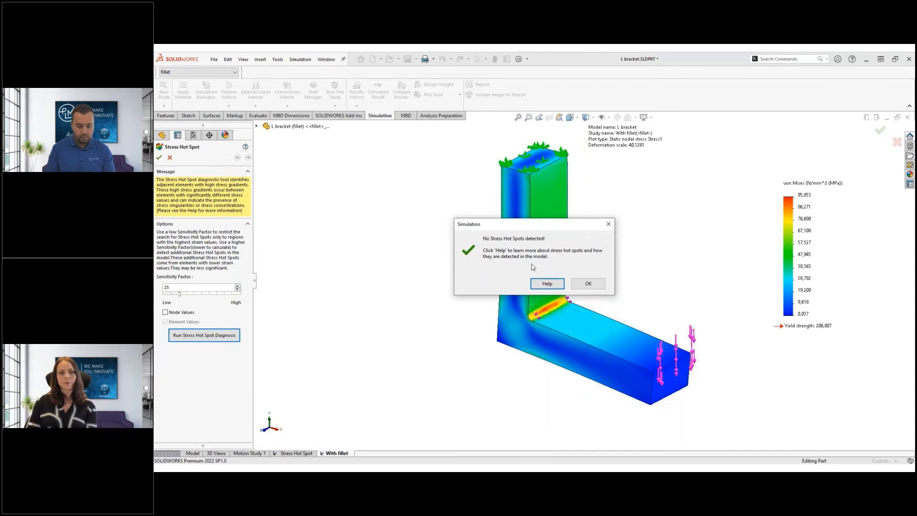
left_click(586, 288)
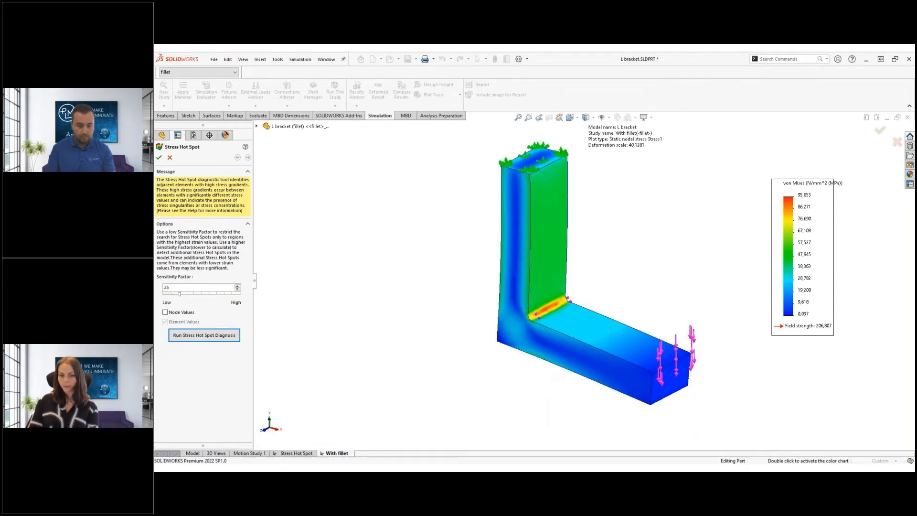
Reveal each of the three Take aways points, then show the 'Will these tips improve your ways of working?' poll slide
key("Right")
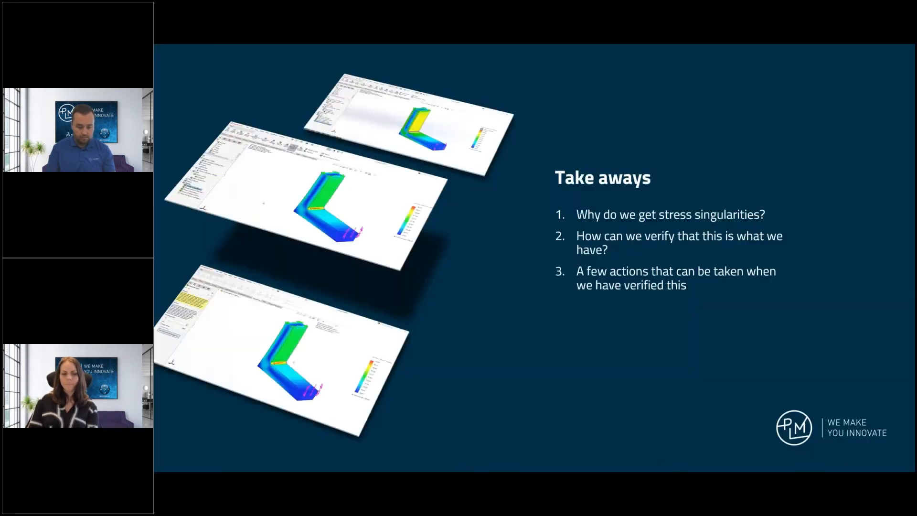
key("Right")
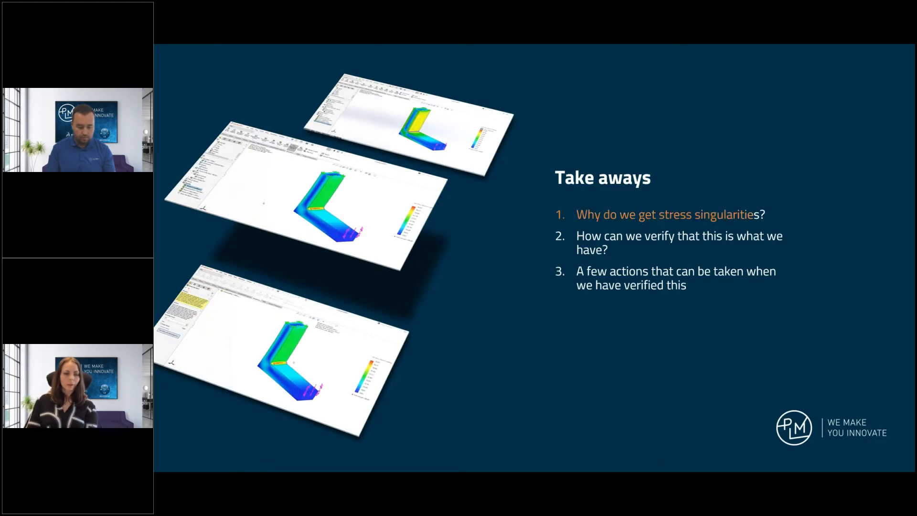
key("Right")
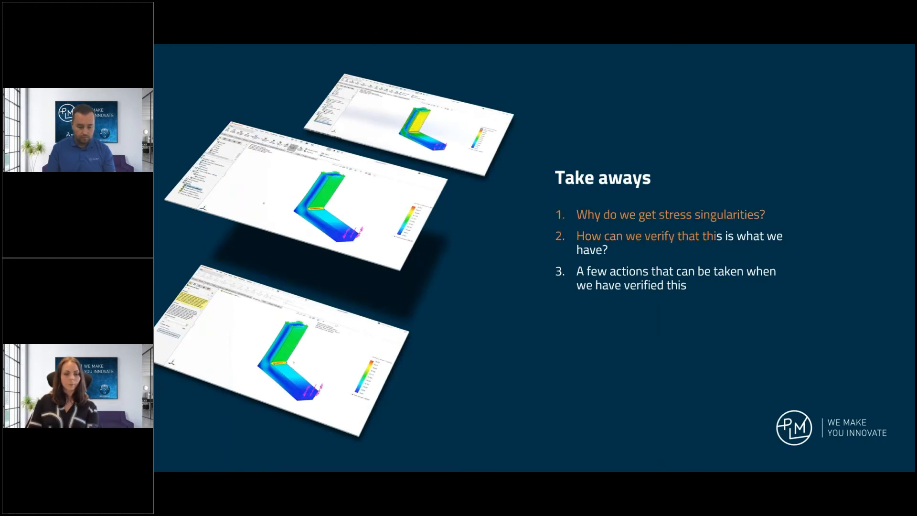
key("Right")
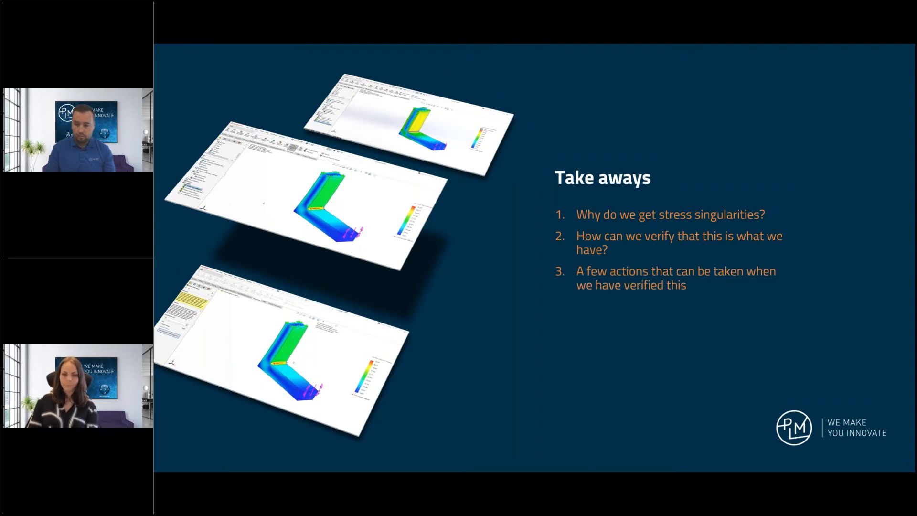
key("Right")
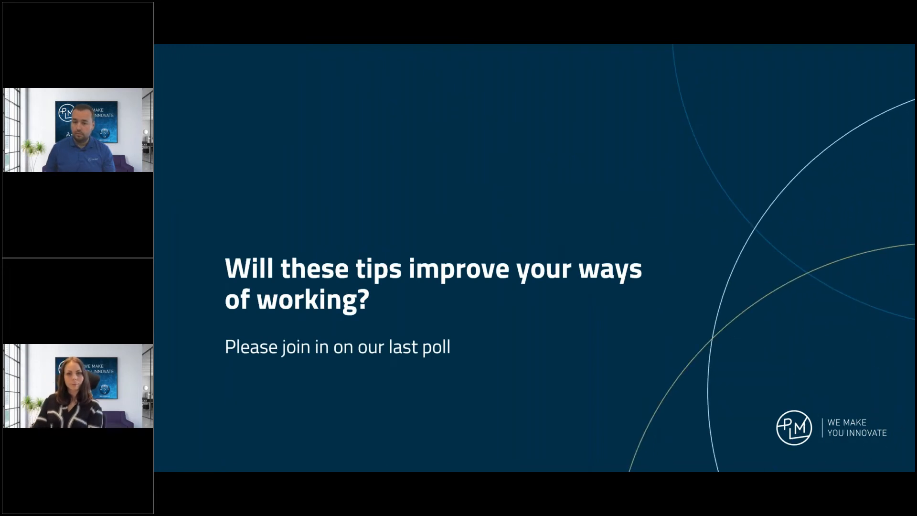
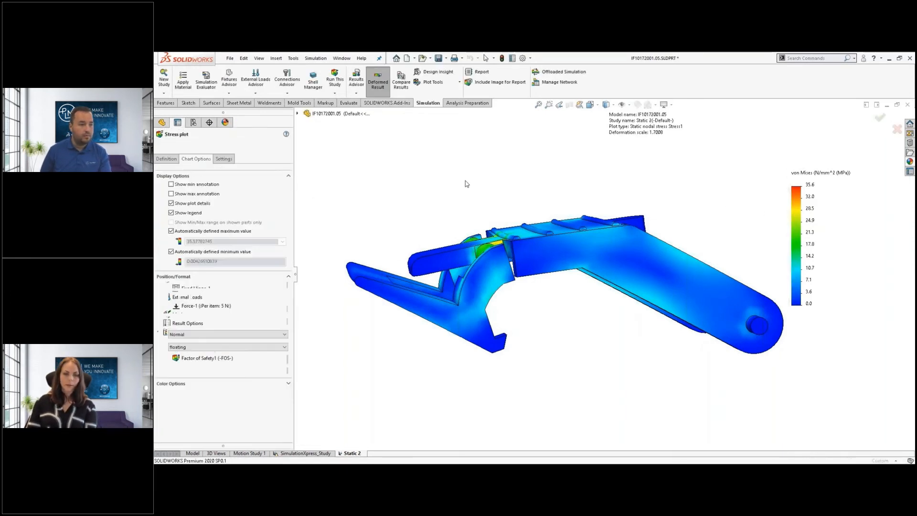
Superimpose the translucent undeformed model on the deformed stress plot
left_click(230, 162)
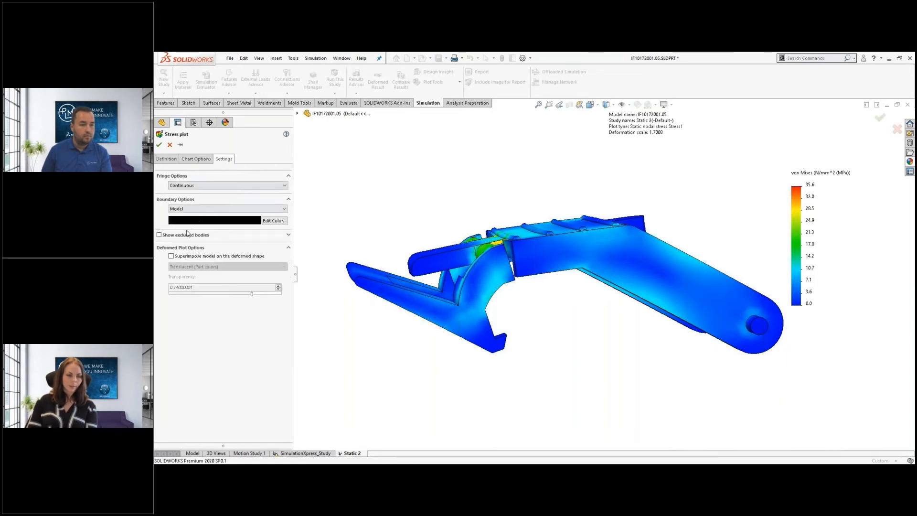
left_click(171, 256)
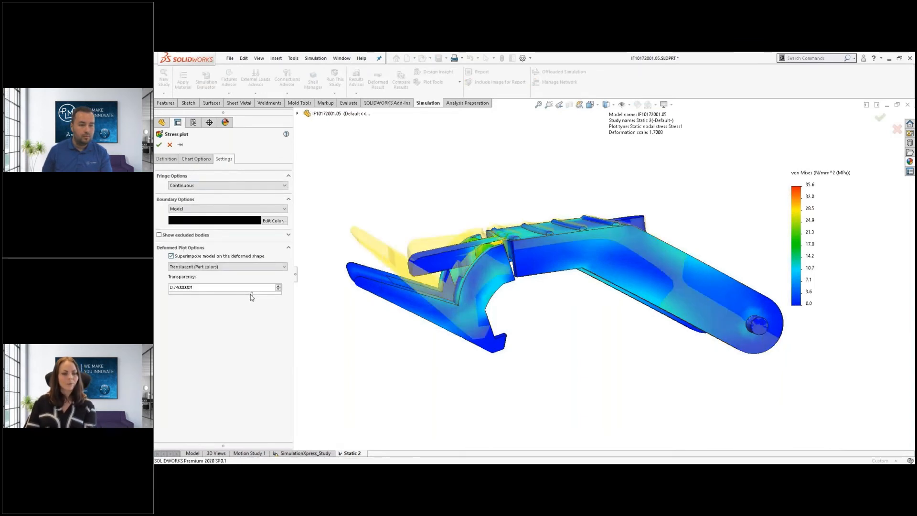
mouse_move(251, 297)
left_mouse_down()
mouse_move(215, 294)
mouse_move(260, 291)
left_mouse_up()
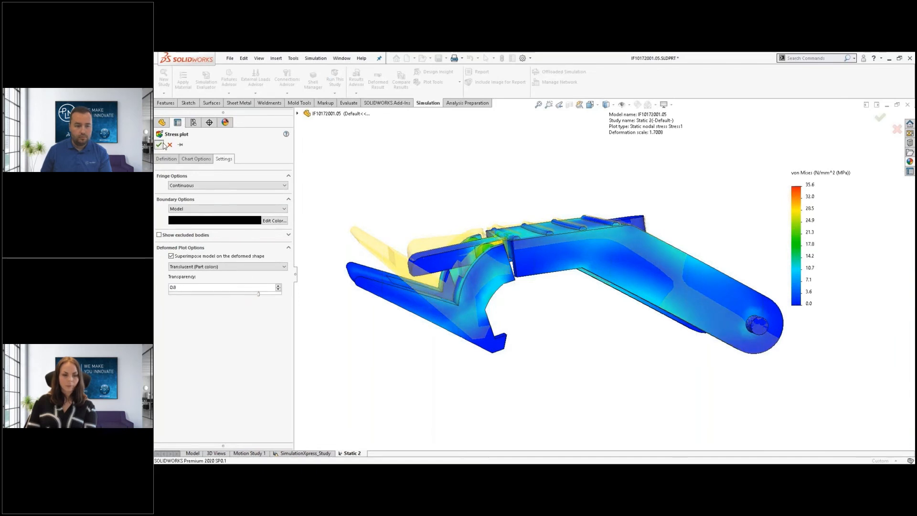
Animate Stress1's deformation with reciprocating back-and-forth playback
scroll(390, 329, "down", 5)
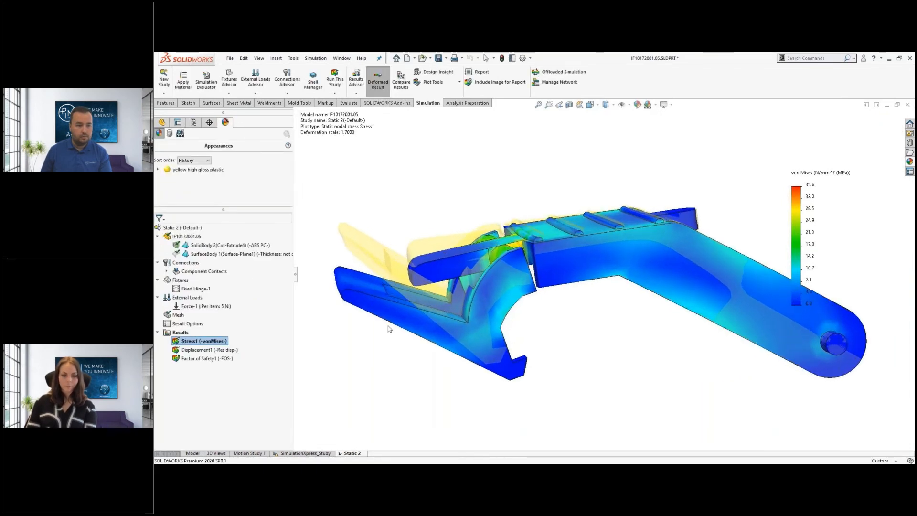
right_click(223, 340)
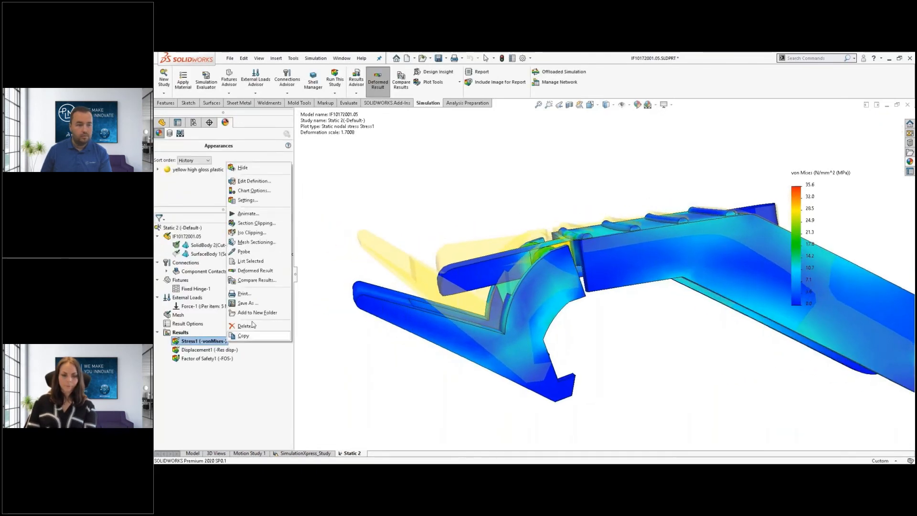
left_click(254, 214)
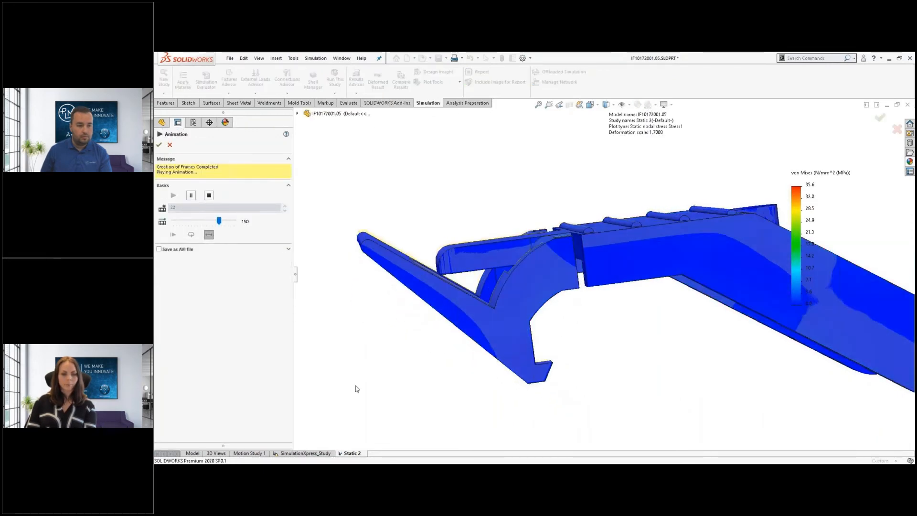
left_click(210, 235)
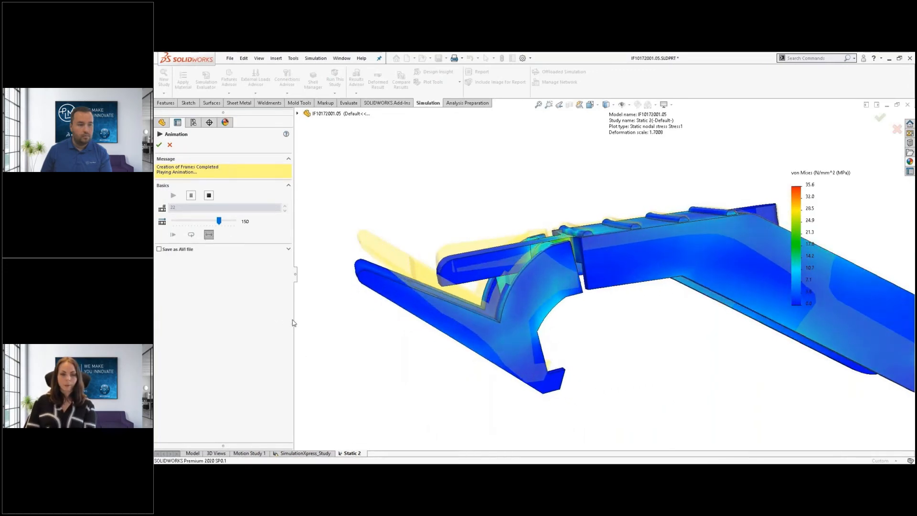
left_click(209, 196)
left_click(210, 209)
left_click(173, 169)
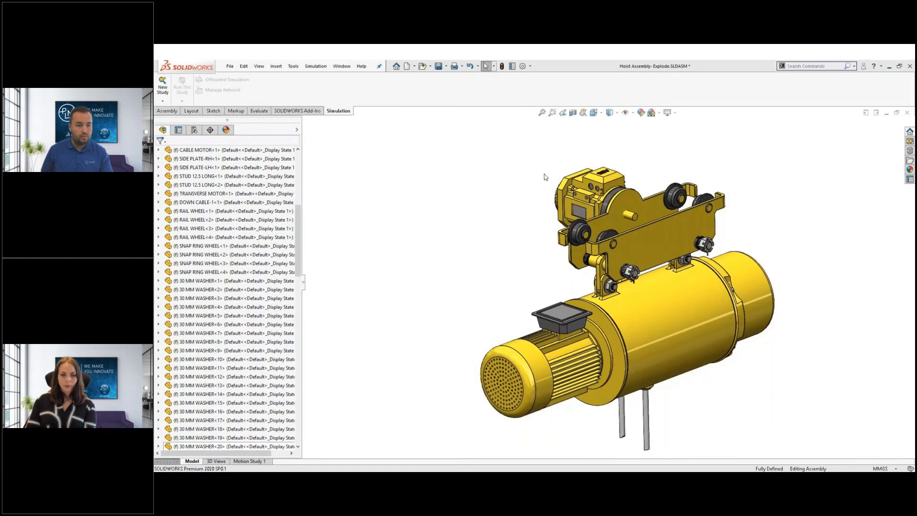
Hide every component except SIDE PLATE-RH using Invert Selection
left_click(674, 113)
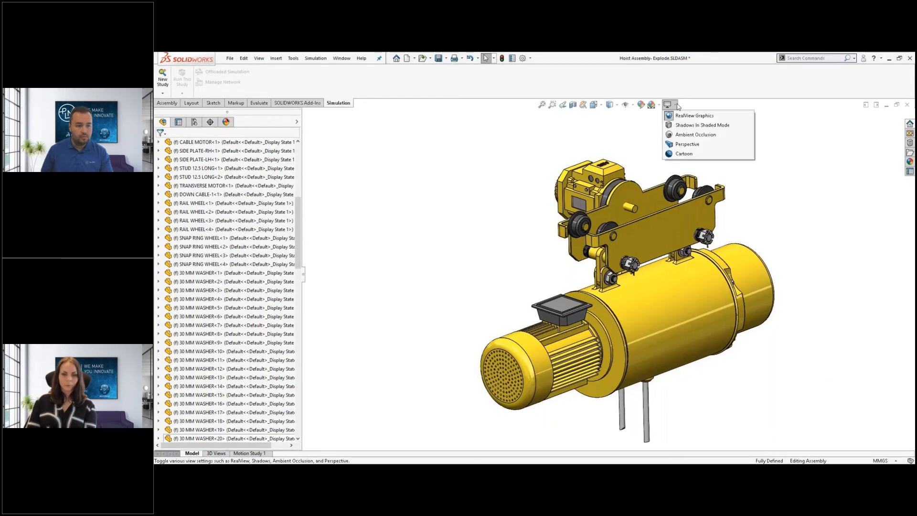
left_click(702, 166)
scroll(702, 167, "down", 2)
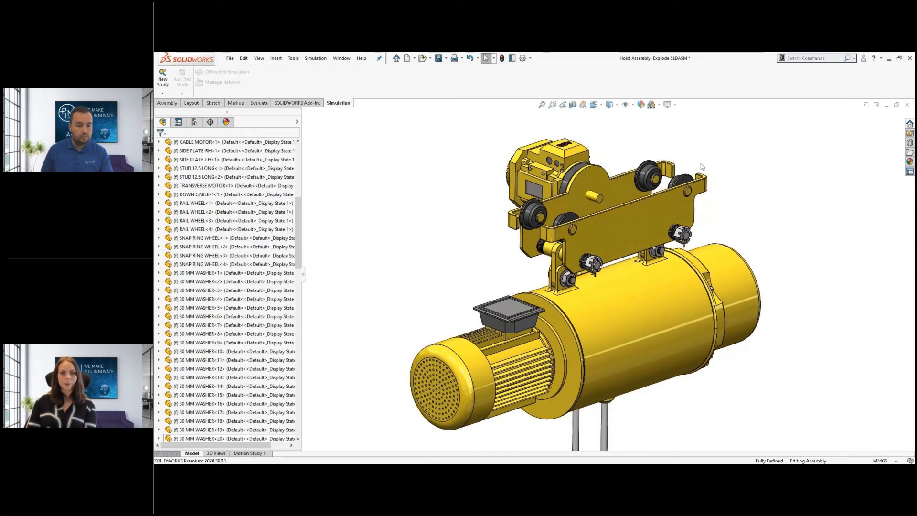
left_click(672, 205)
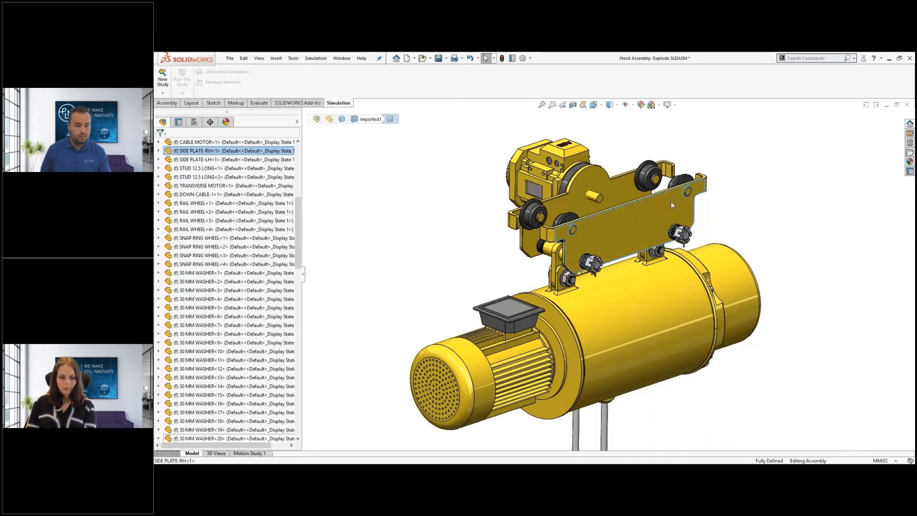
right_click(672, 205)
mouse_move(716, 217)
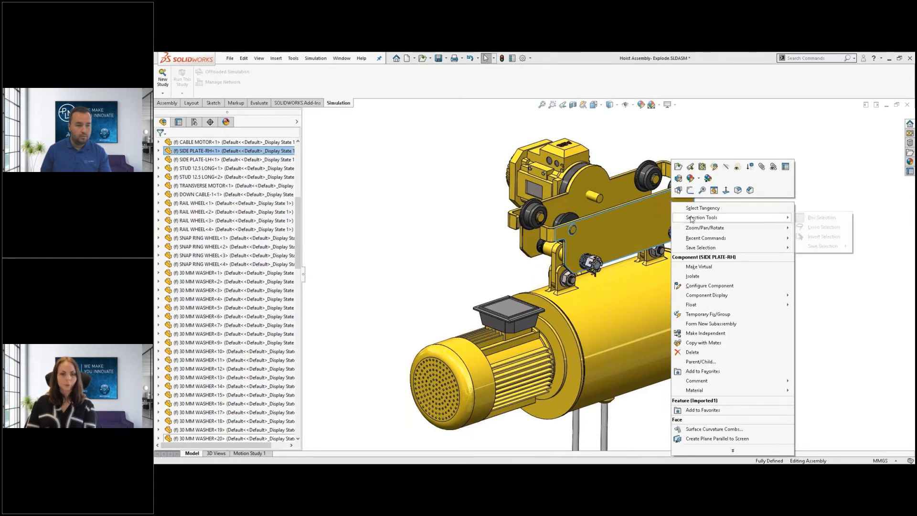
left_click(811, 234)
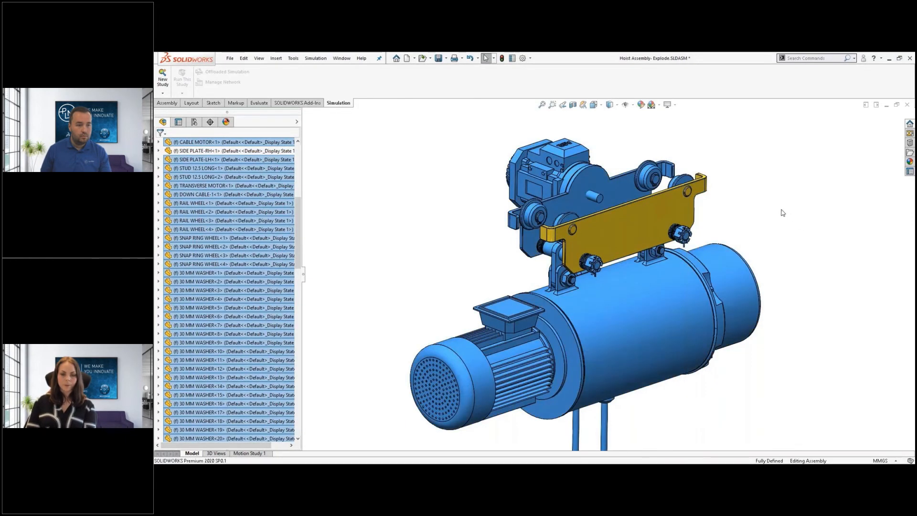
right_click(764, 190)
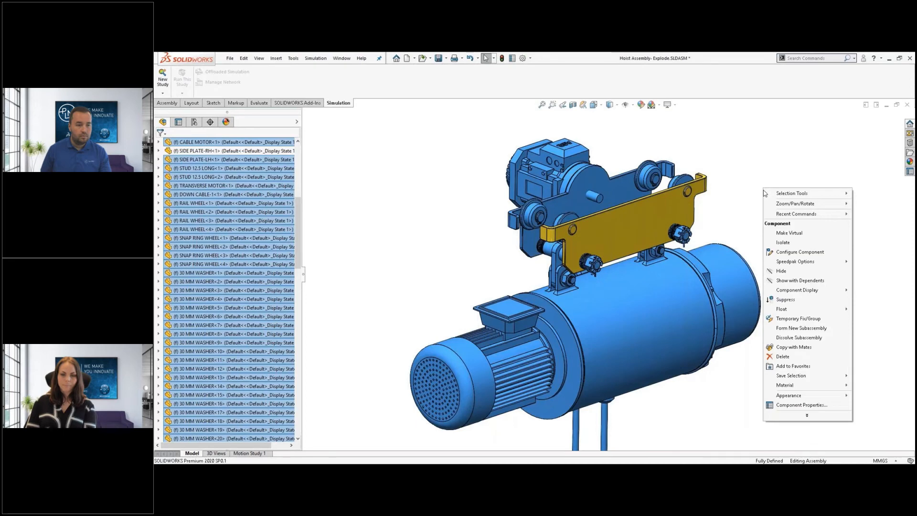
left_click(786, 299)
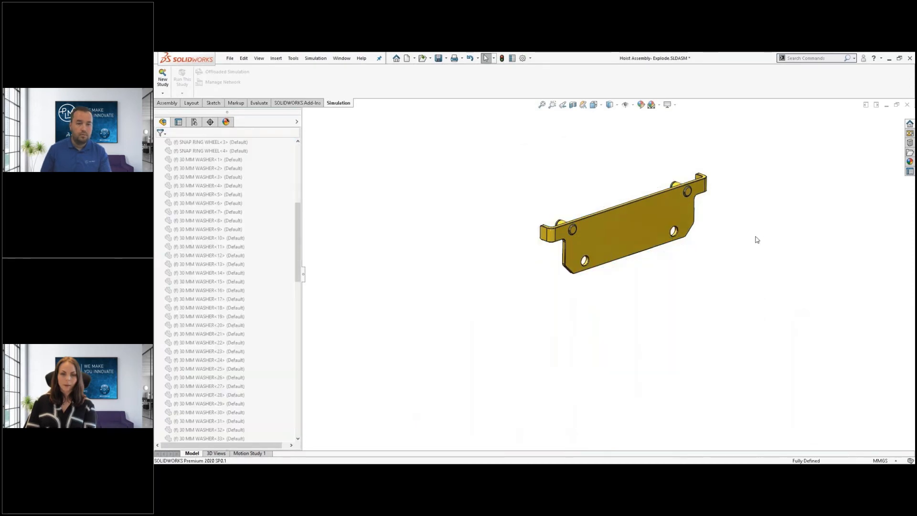
Create a new static study, Static 1, for the side plate
key("s")
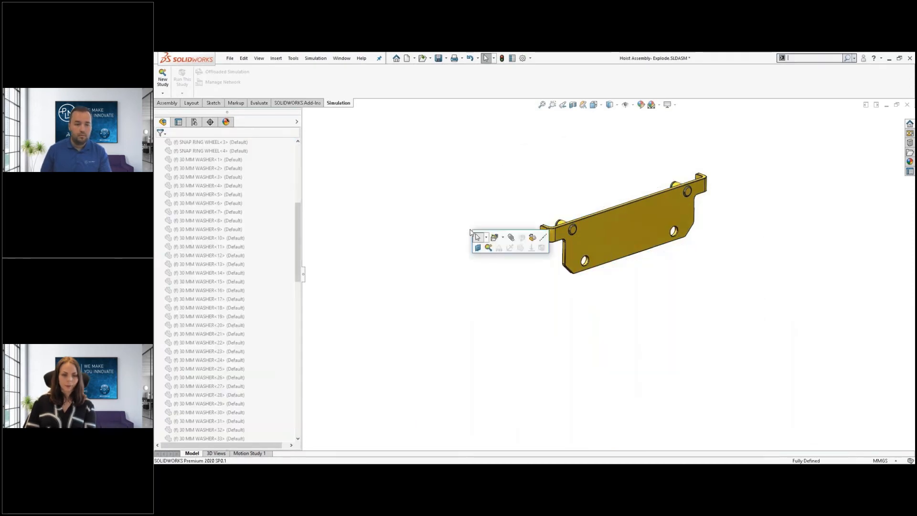
left_click(487, 247)
right_click(427, 233)
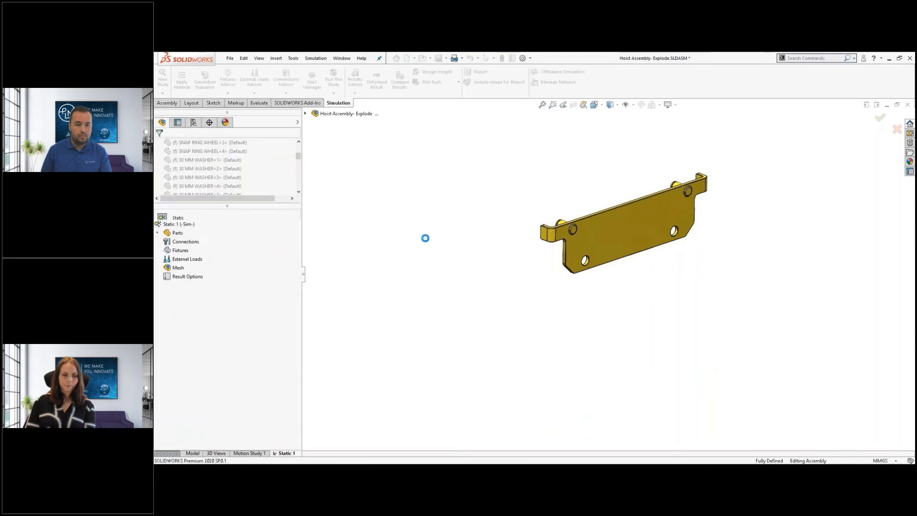
Apply a favourite material to all parts and fix the plate's two mounting holes
right_click(174, 234)
mouse_move(215, 250)
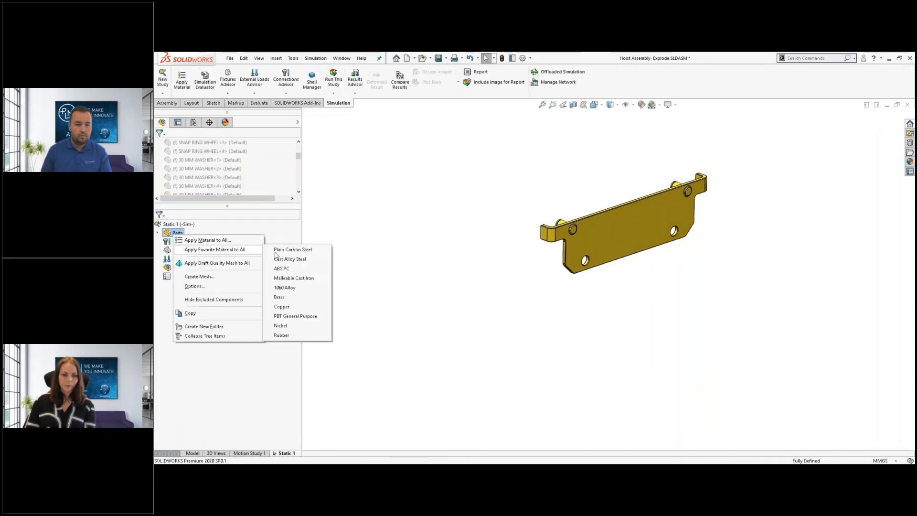
left_click(285, 254)
right_click(180, 254)
left_click(190, 268)
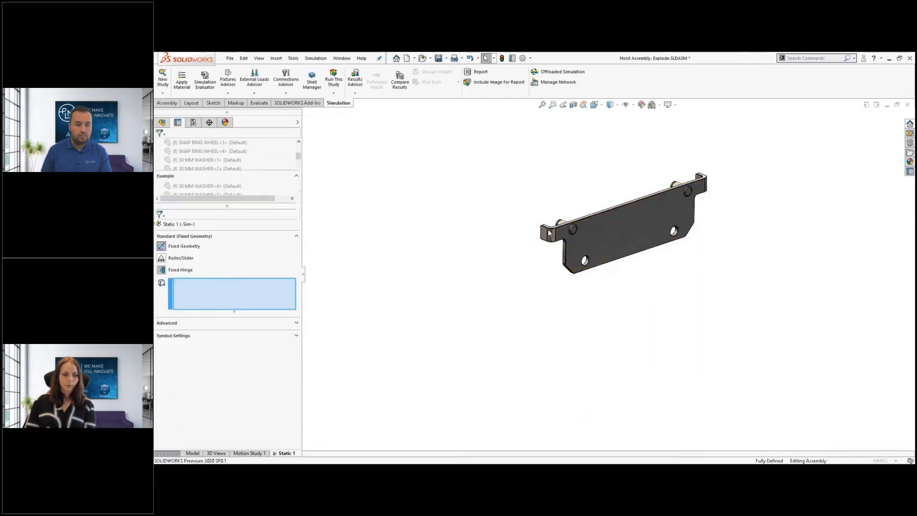
left_click(571, 229)
left_click(686, 191)
right_click(446, 204)
Start a force load on the plate's two lower hole faces
right_click(191, 271)
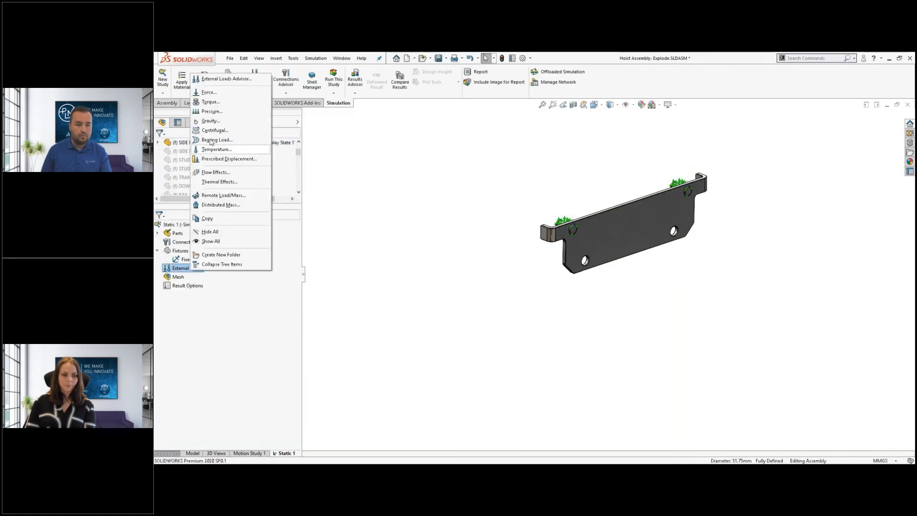
left_click(404, 225)
key("s")
left_click(466, 248)
scroll(587, 261, "down", 8)
left_click(599, 265)
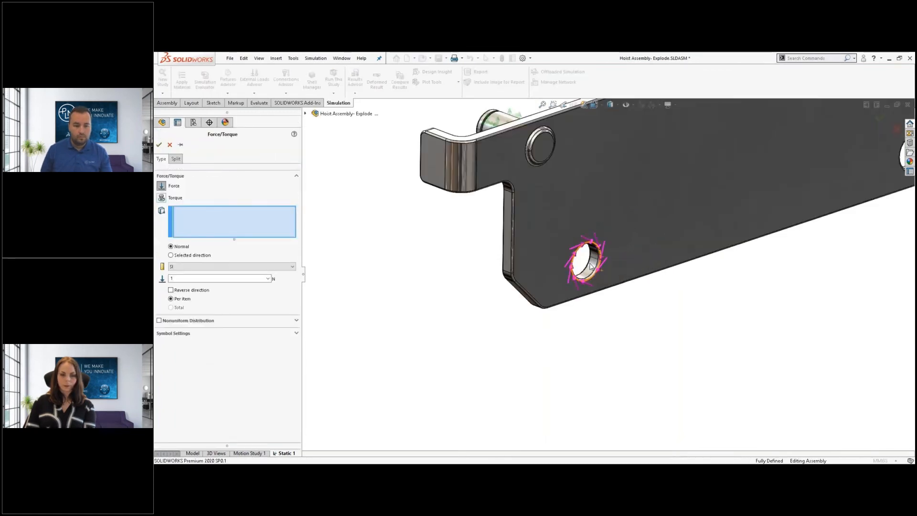
scroll(693, 273, "up", 5)
left_click(795, 210)
Set the force to 50000 N, reversed along the plate's edge direction
left_click(170, 255)
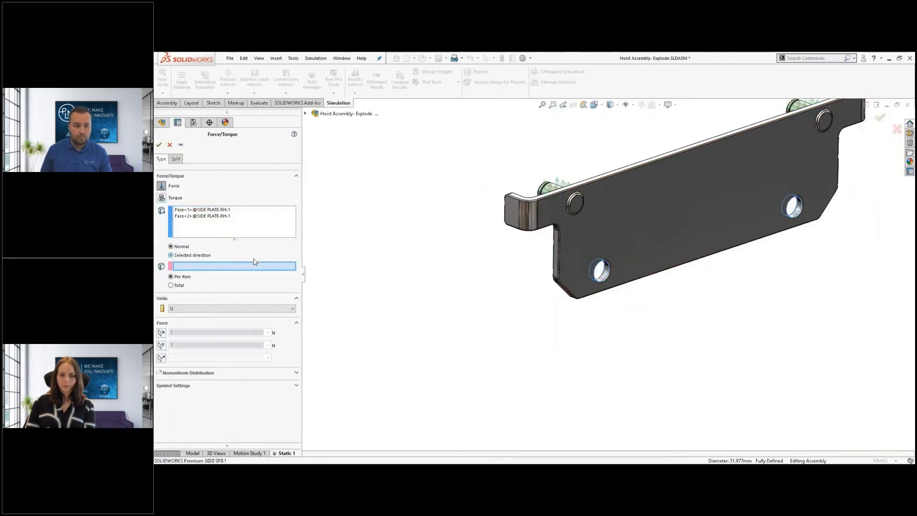
left_click(558, 254)
left_click(171, 344)
double_click(179, 332)
type("5000")
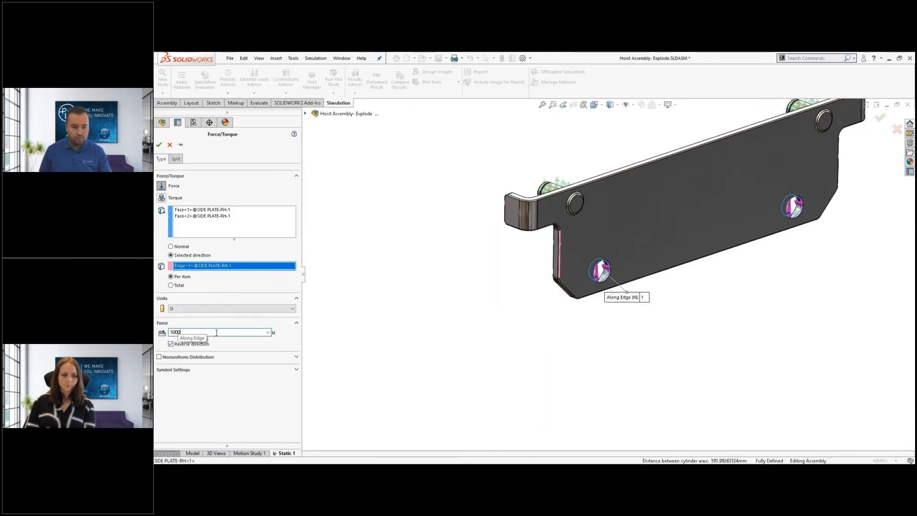
type("0")
key("Return")
Run Static 1, giving a von Mises peak of 166.1 MPa
scroll(487, 301, "up", 4)
key("s")
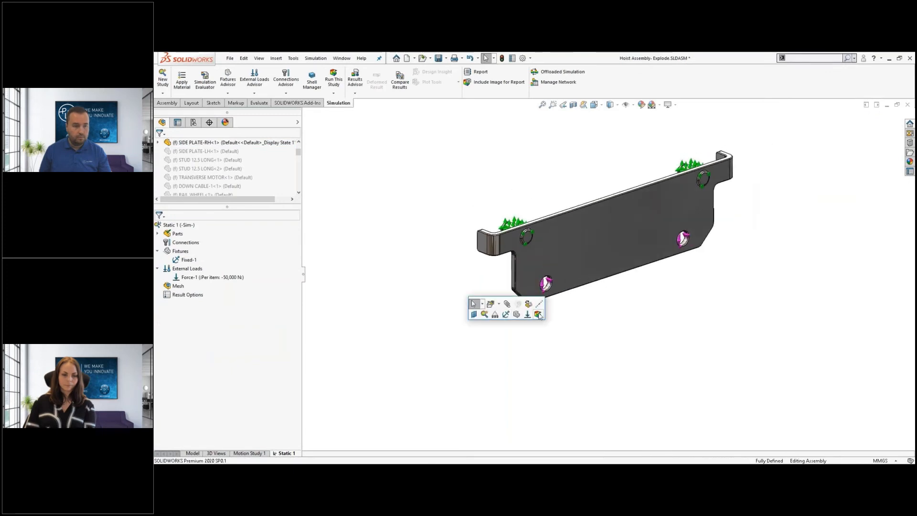
left_click(538, 315)
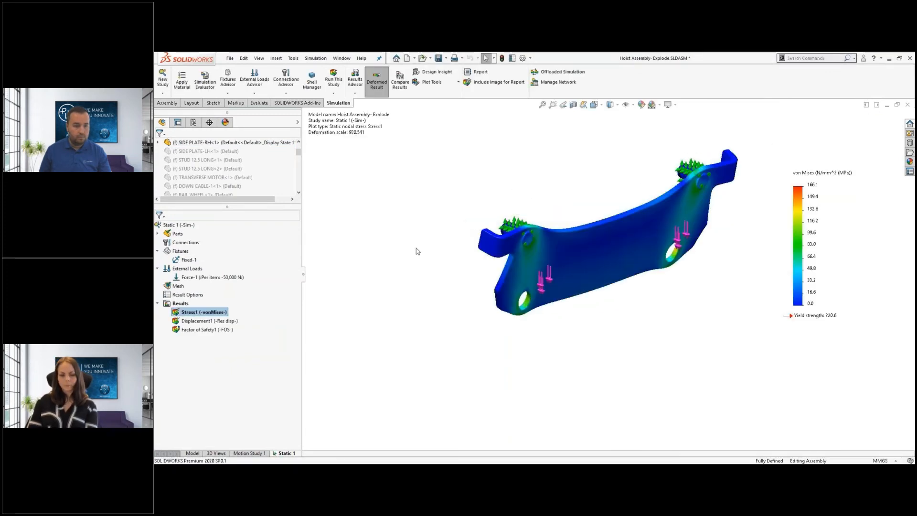
Hide the Fixed-1 and Force-1 symbols and return to the model view
left_click(188, 259)
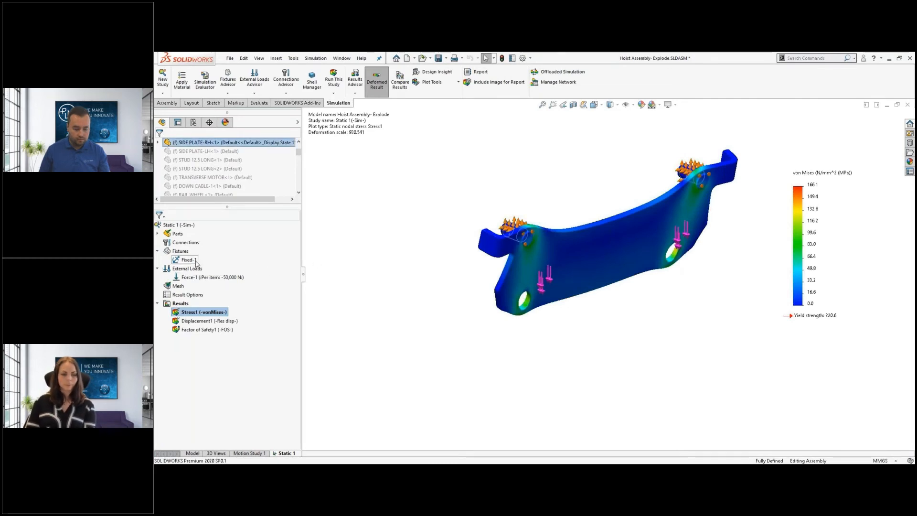
right_click(187, 259)
left_click(212, 304)
right_click(188, 277)
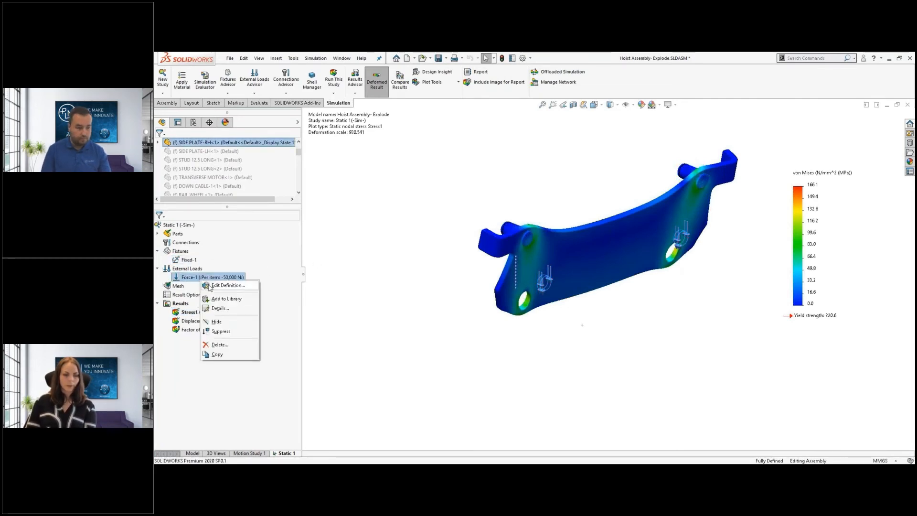
left_click(213, 322)
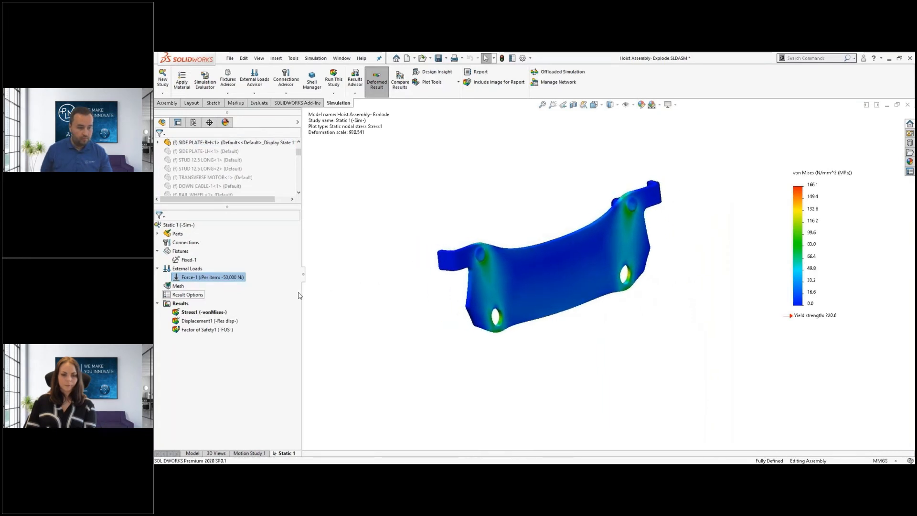
left_click(203, 312)
left_click(193, 453)
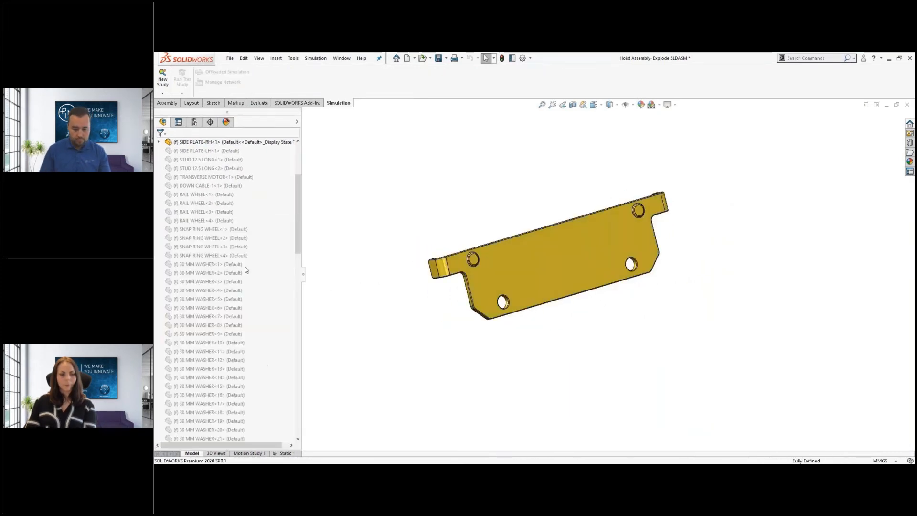
Unsuppress CABLE DRIVE through 12 MM NUT<3> and open Simulation Display settings
left_click(205, 224)
scroll(212, 335, "down", 15)
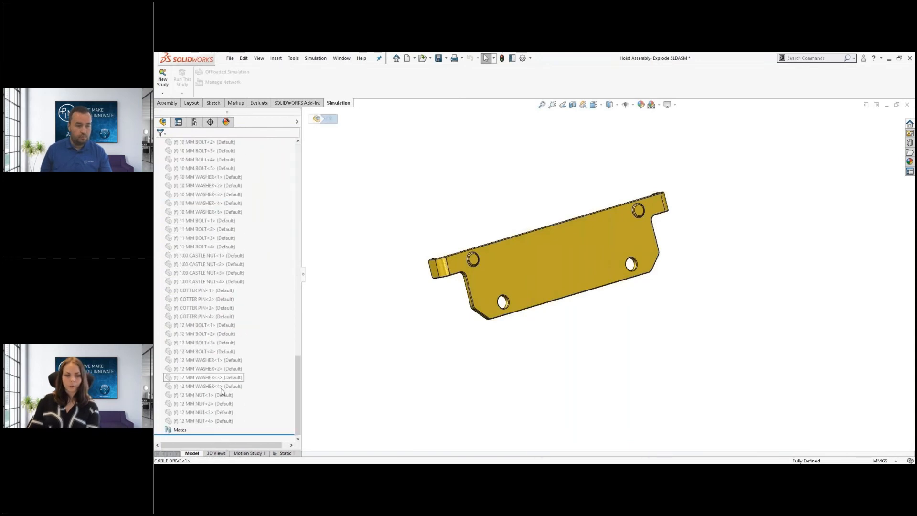
left_click(217, 421, "shift")
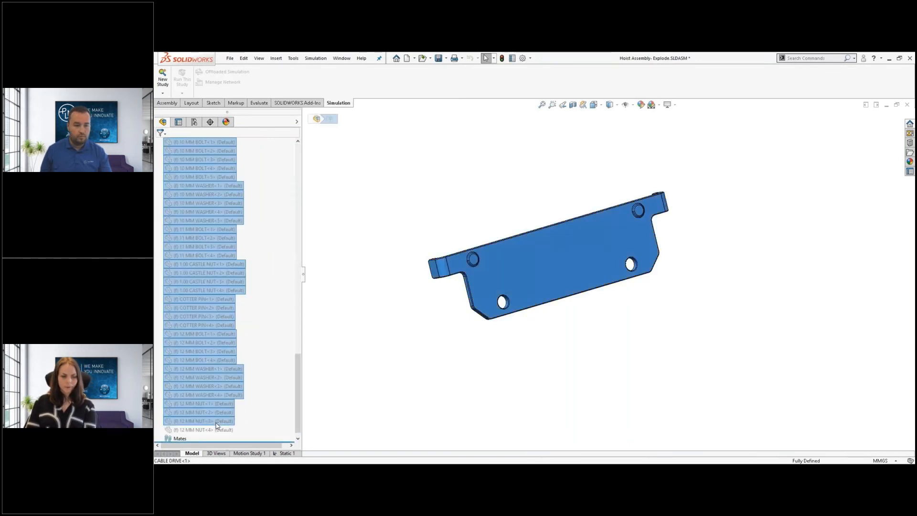
left_click(282, 400)
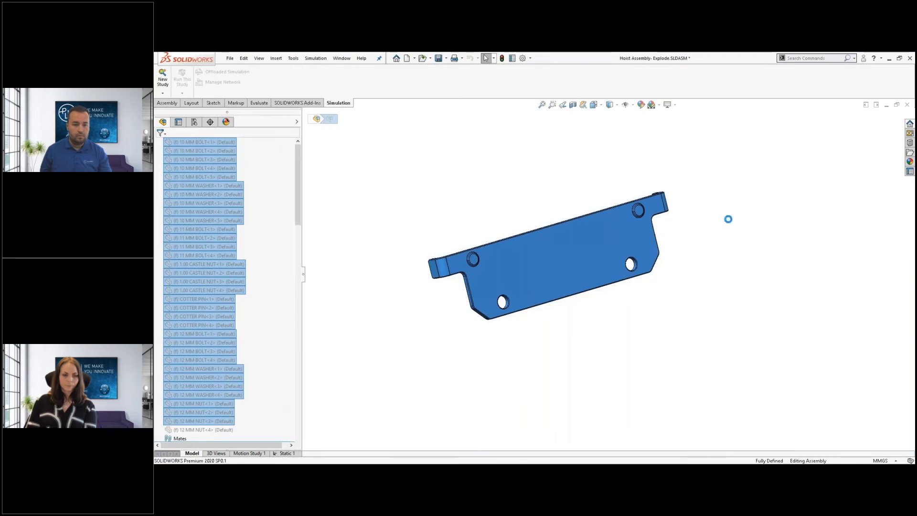
scroll(730, 211, "up", 5)
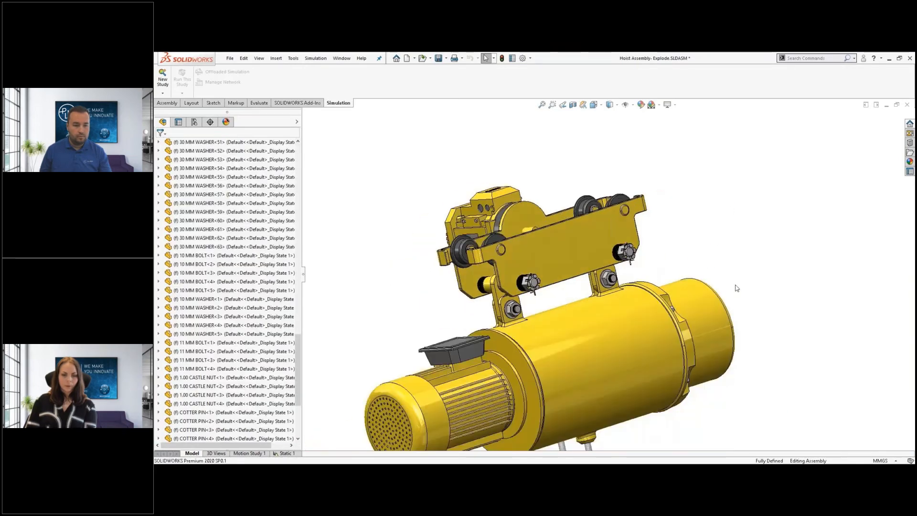
left_click(677, 104)
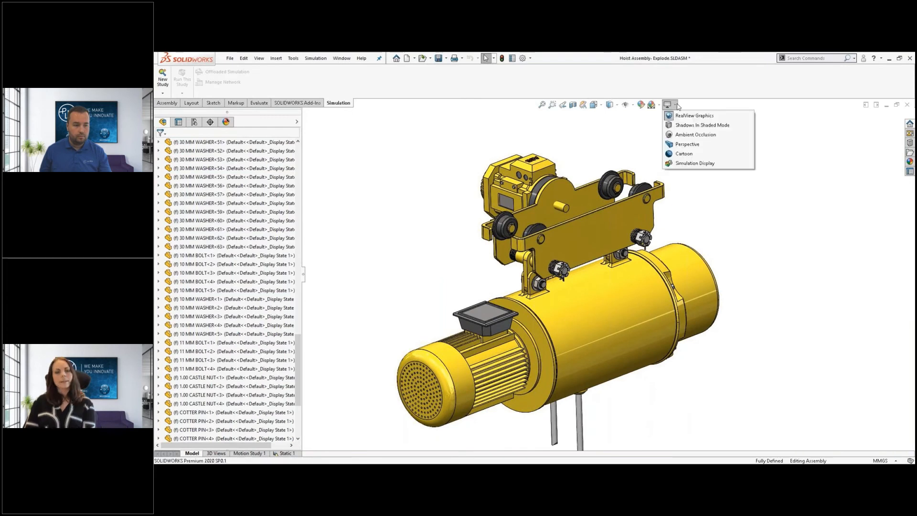
left_click(698, 164)
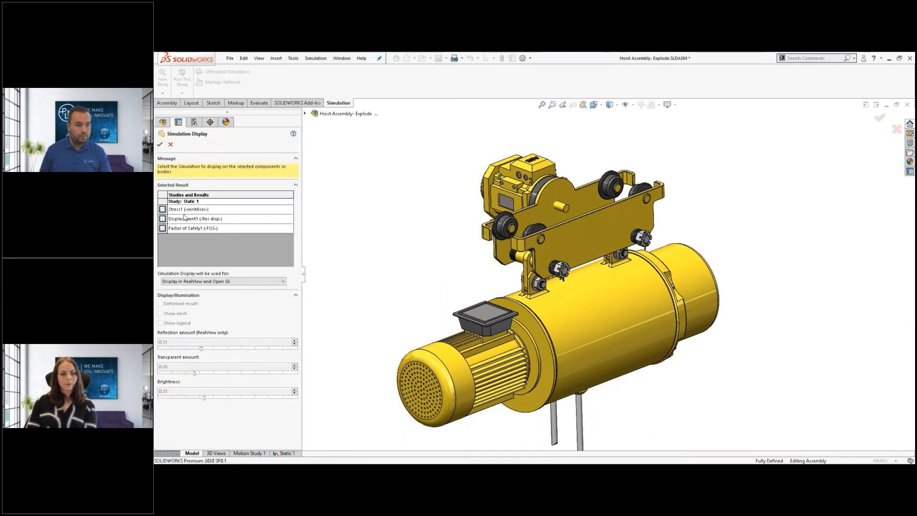
Show Stress1 on the side plate without mesh, reflection 0.32 and brightness 0.84
left_click(162, 210)
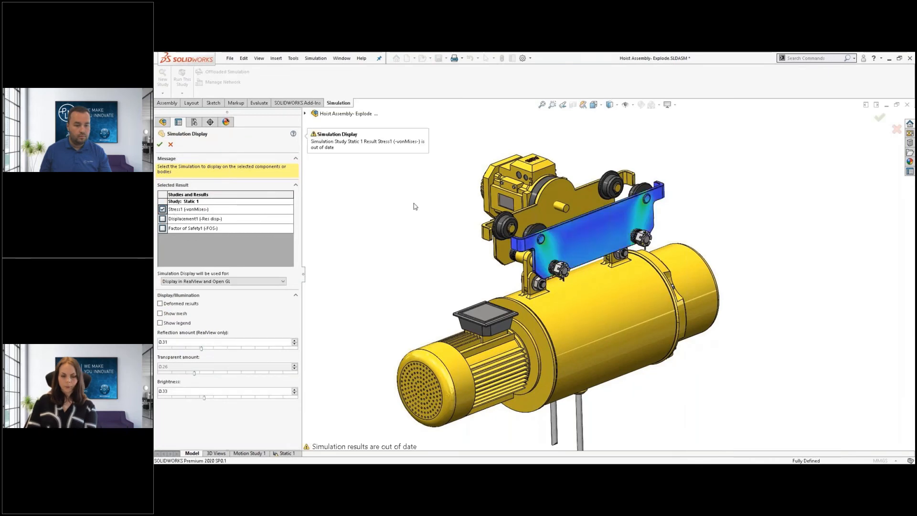
middle_click_drag(414, 203, 406, 227)
scroll(388, 200, "down", 1)
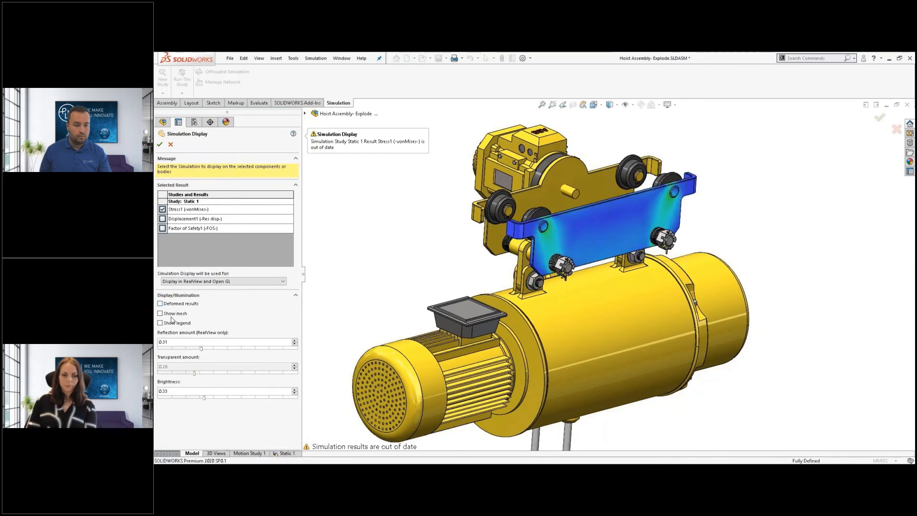
left_click(172, 316)
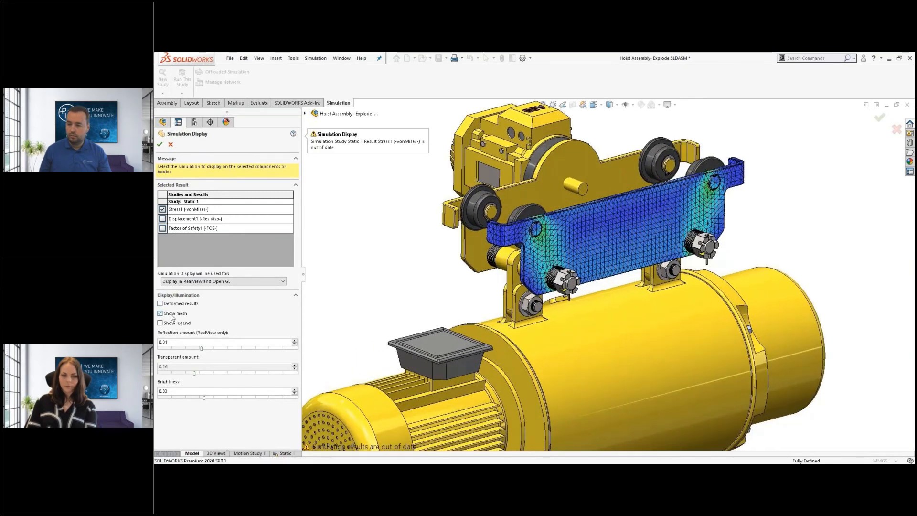
left_click(172, 314)
mouse_move(201, 348)
left_mouse_down()
mouse_move(227, 349)
mouse_move(209, 356)
left_mouse_up()
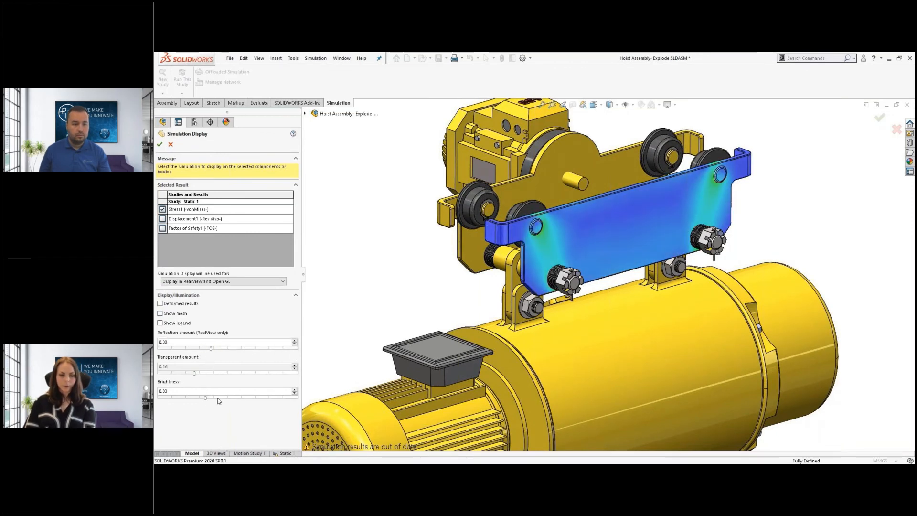
mouse_move(248, 397)
left_mouse_down()
mouse_move(230, 398)
mouse_move(277, 401)
left_mouse_up()
scroll(389, 288, "up", 1)
left_click_drag(210, 349, 178, 352)
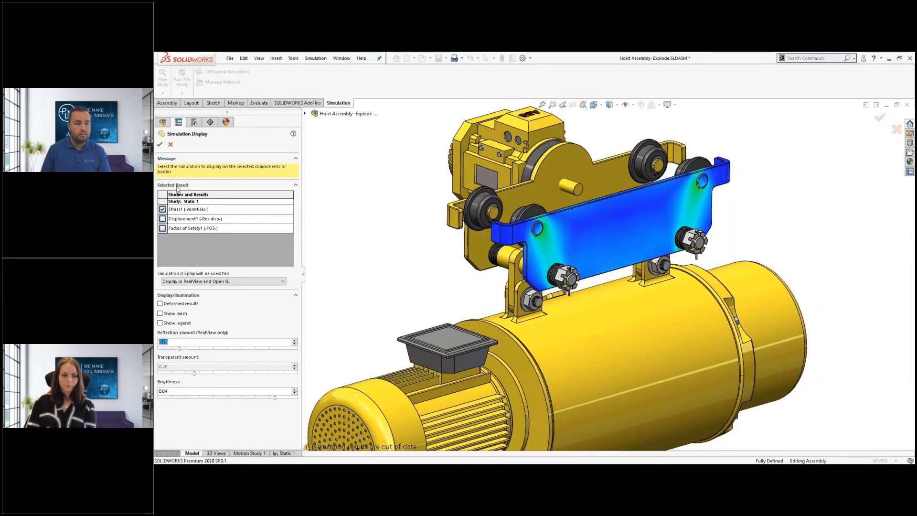
left_click(160, 145)
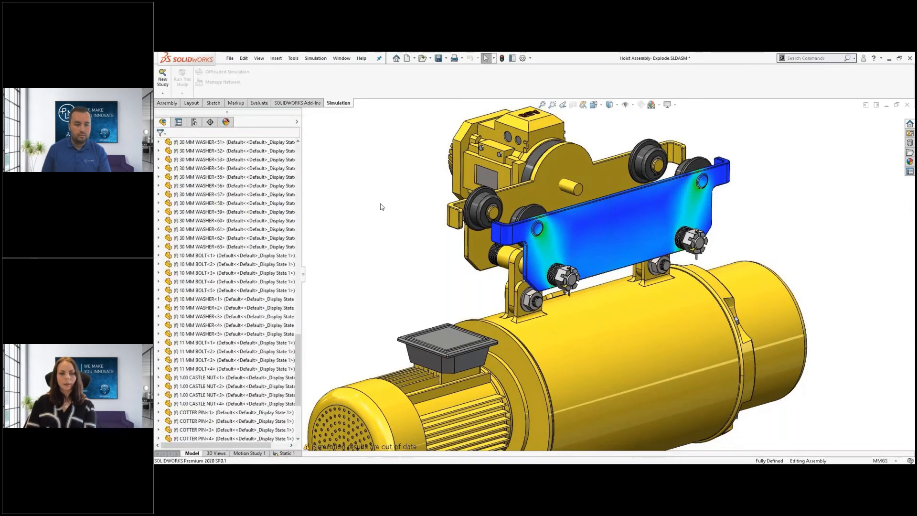
Enable PhotoView 360 and final-render the hoist including the simulation stress results
scroll(398, 238, "up", 2)
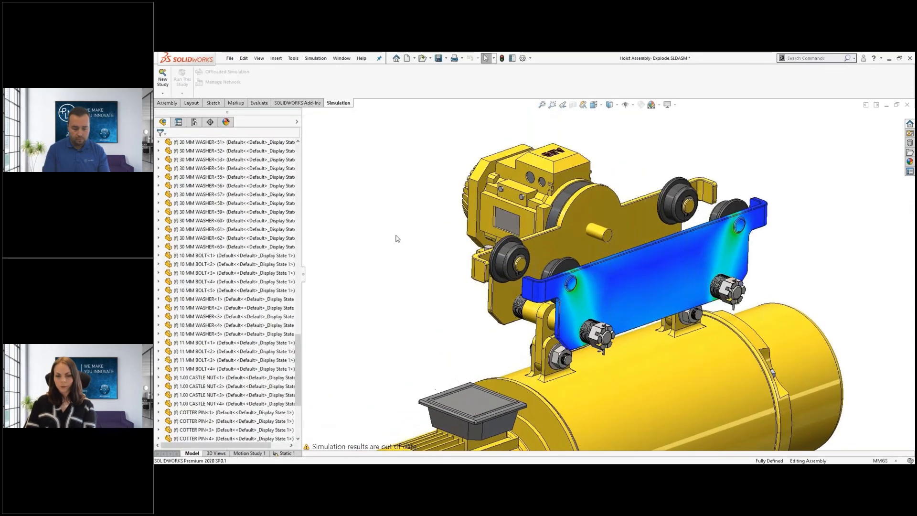
left_click(312, 104)
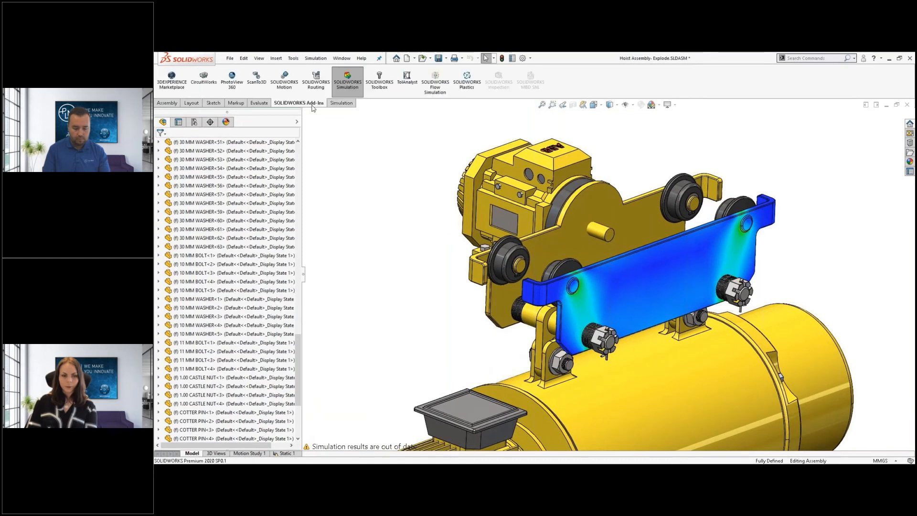
left_click(232, 80)
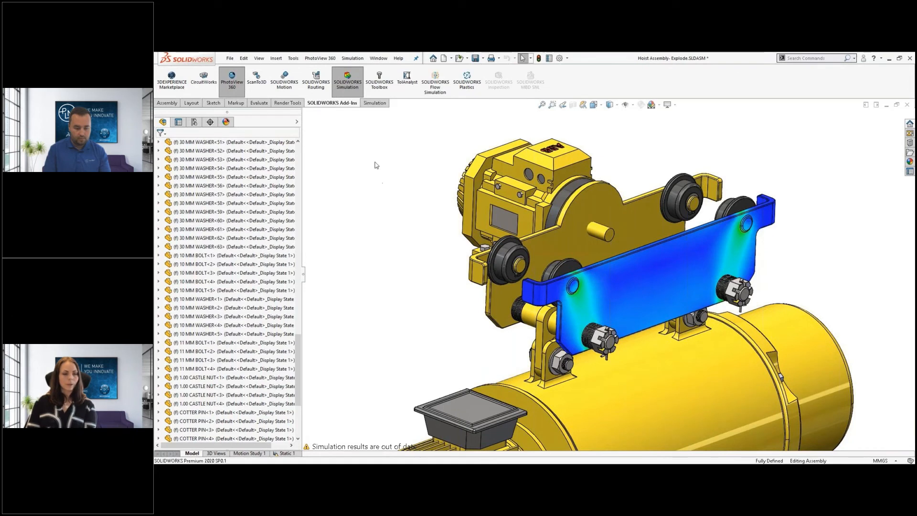
left_click(294, 104)
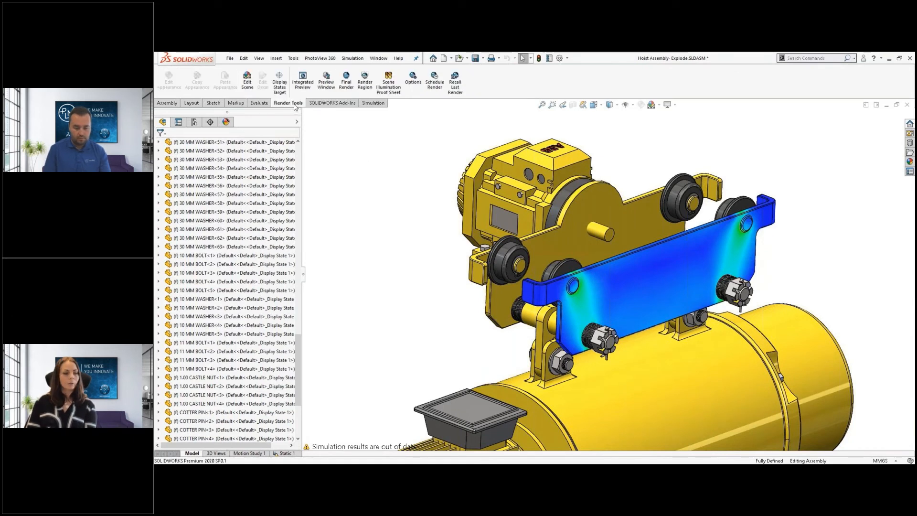
left_click(346, 79)
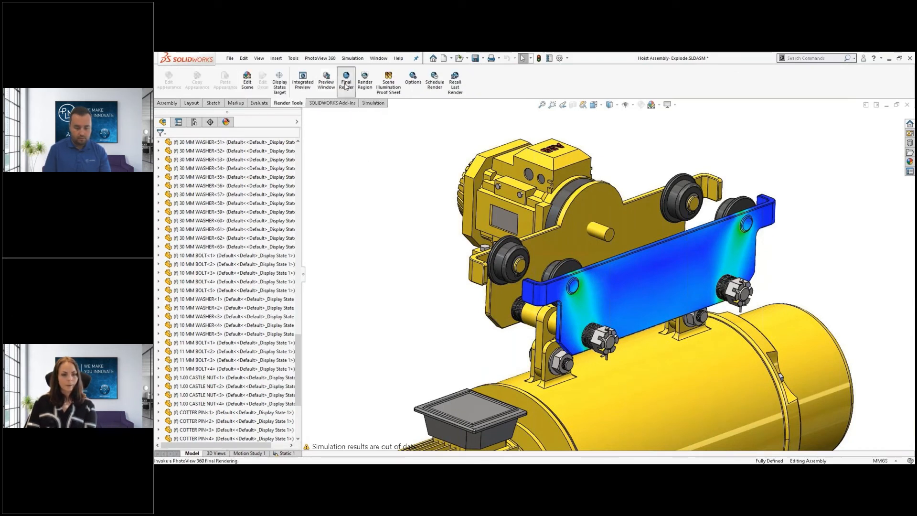
left_click(478, 278)
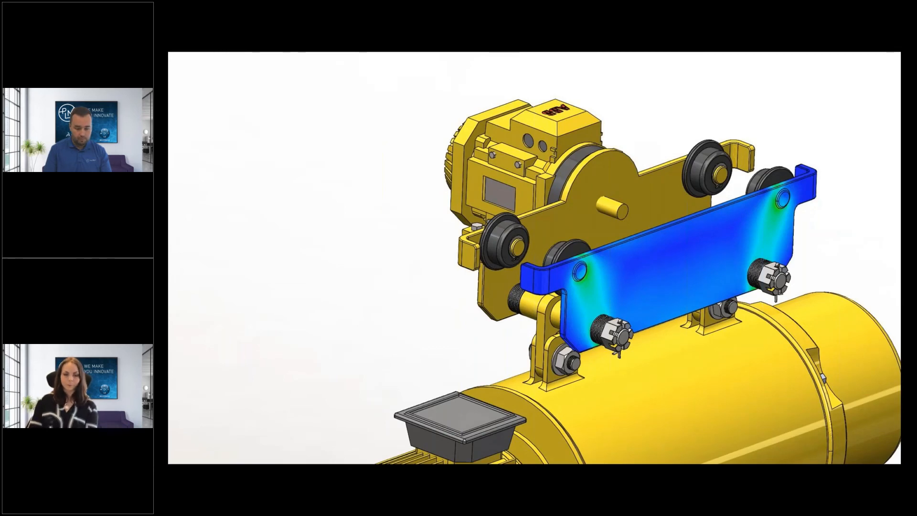
Advance the presentation to the Results Visualization slide
key("Right")
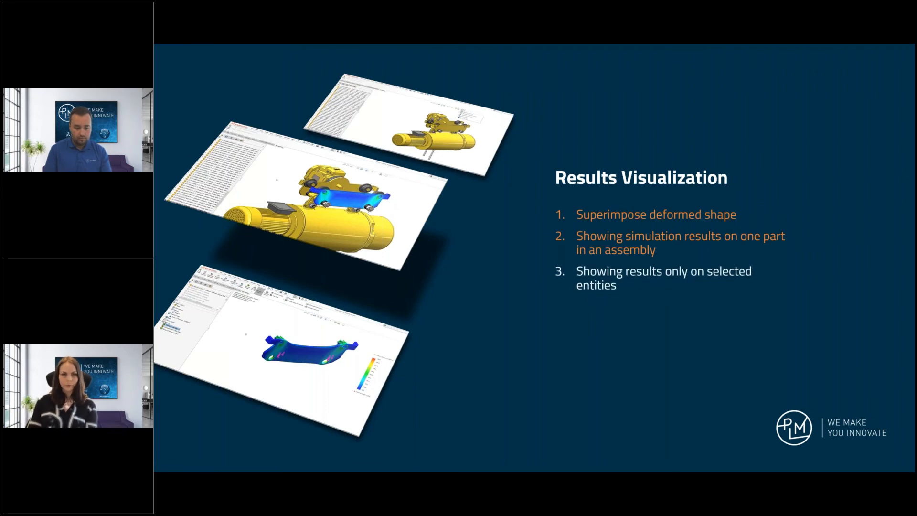
Switch from the slideshow to the Result_display.SLDASM cabinet in SOLIDWORKS
key("alt+Tab")
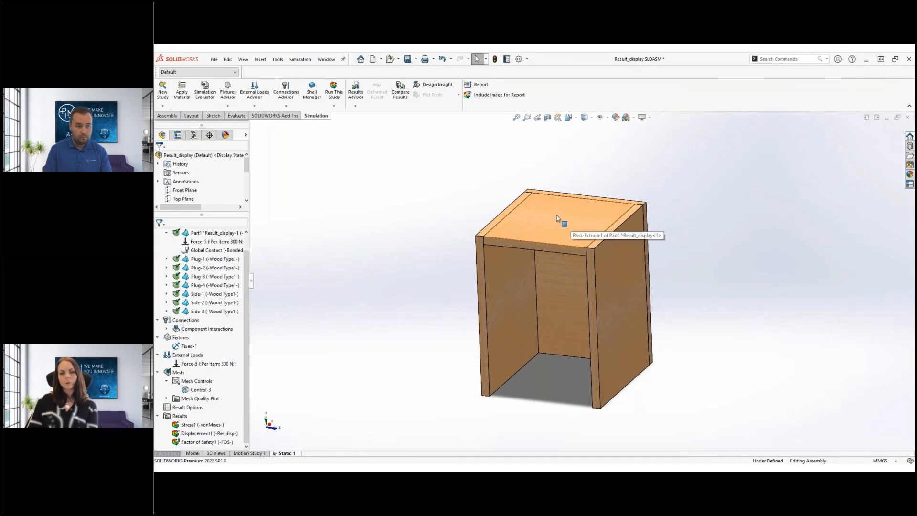
Hide the cabinet's top panel and display the Stress1 von Mises plot
key("Tab")
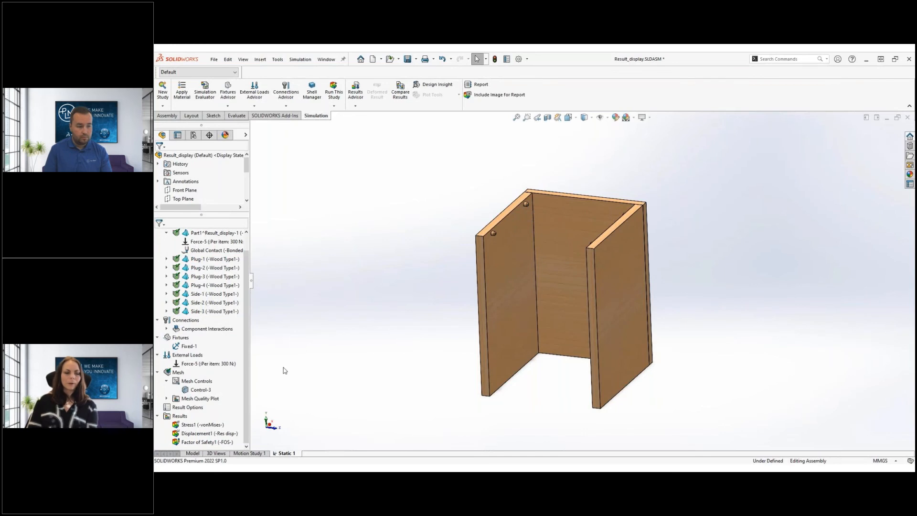
scroll(210, 392, "down", 2)
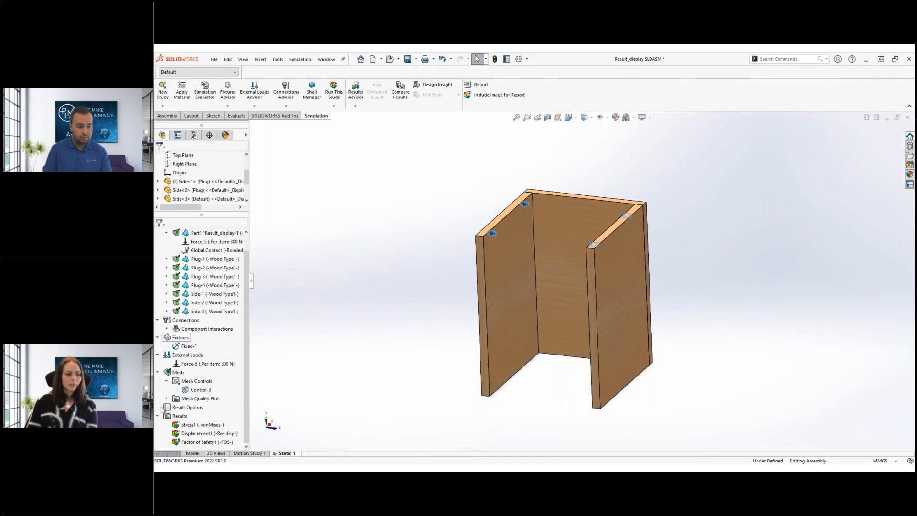
left_click(198, 425)
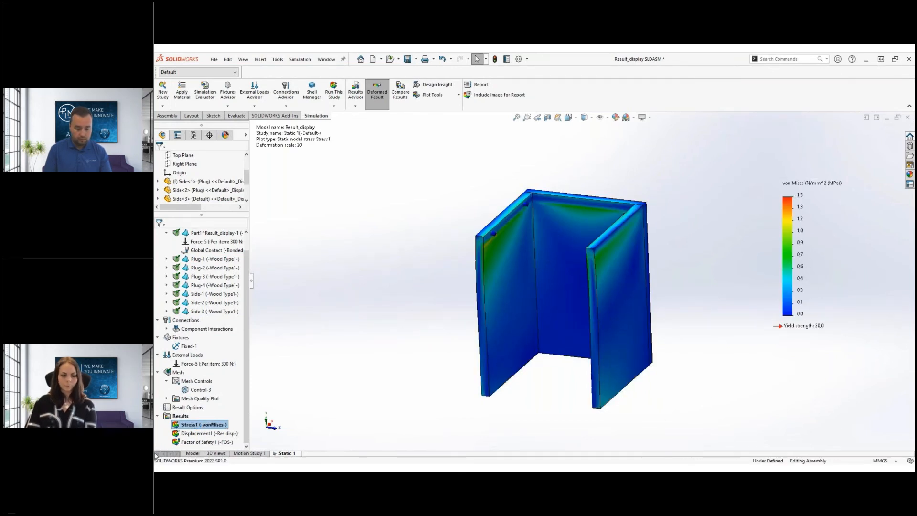
Define a new stress plot restricted to selected entities only
right_click(180, 421)
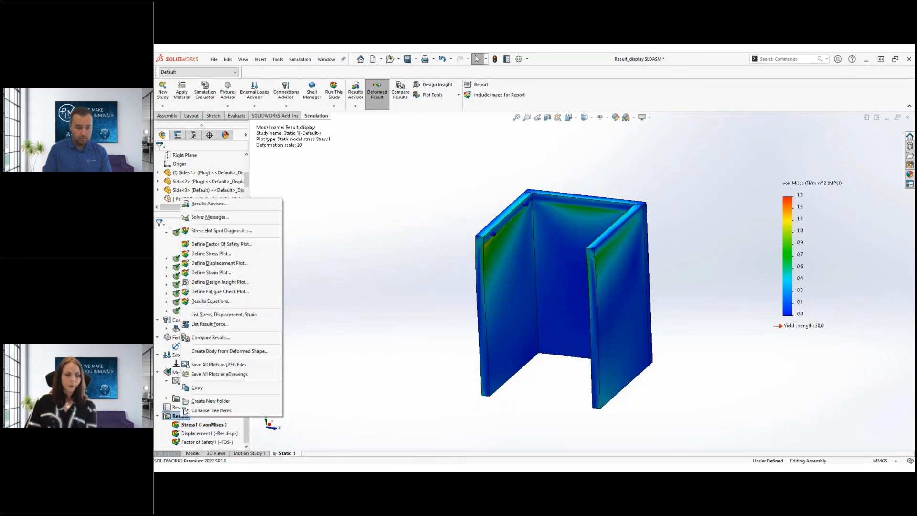
left_click(237, 253)
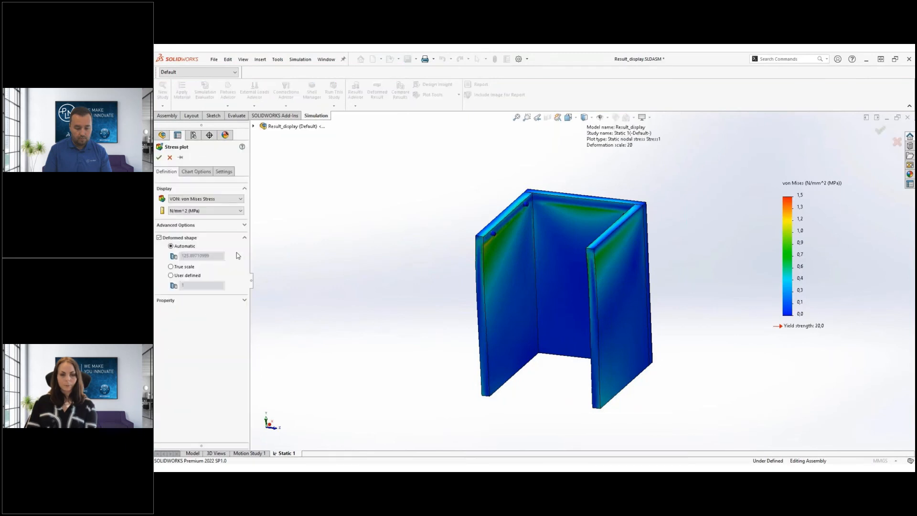
left_click(237, 225)
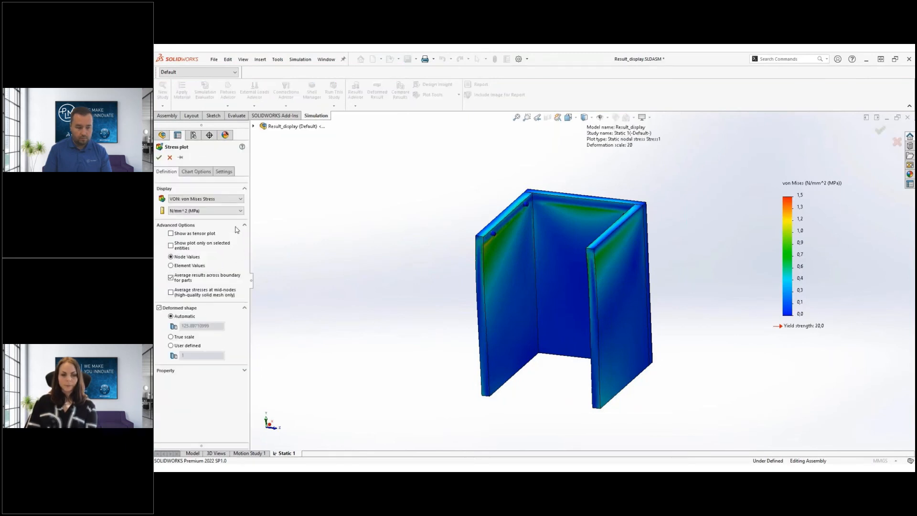
left_click(171, 246)
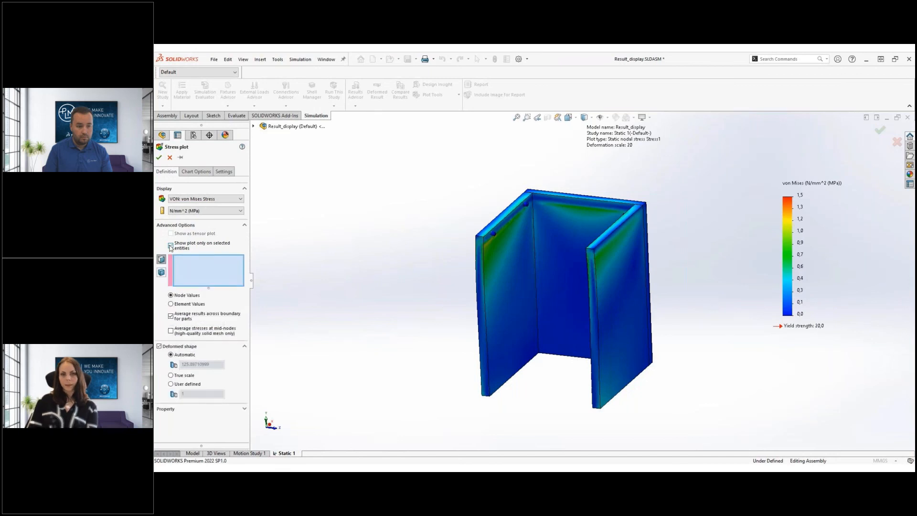
left_click(162, 273)
Pick the chamfer faces of Plug-1 to Plug-4 and create the plug-only Stress2 plot
scroll(509, 234, "down", 5)
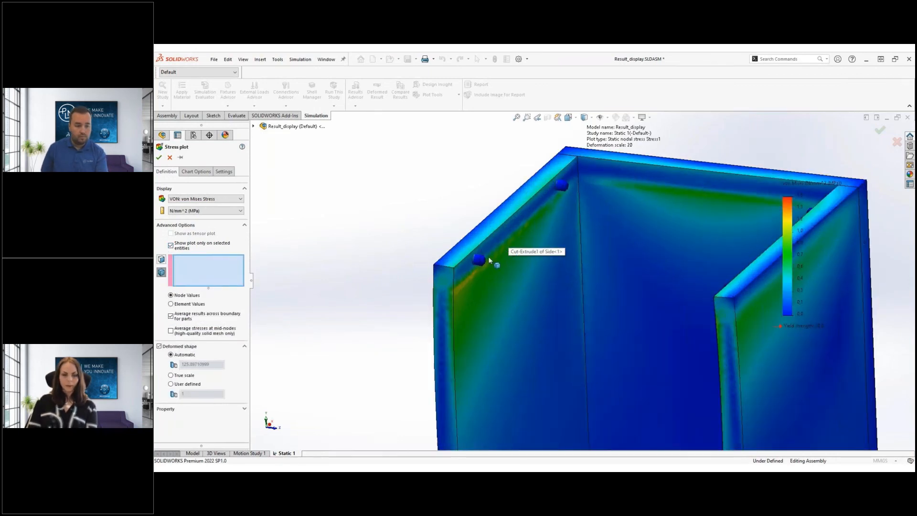
left_click(478, 260)
left_click(561, 186)
middle_click_drag(609, 234, 666, 246)
left_click(855, 217)
scroll(860, 217, "up", 3)
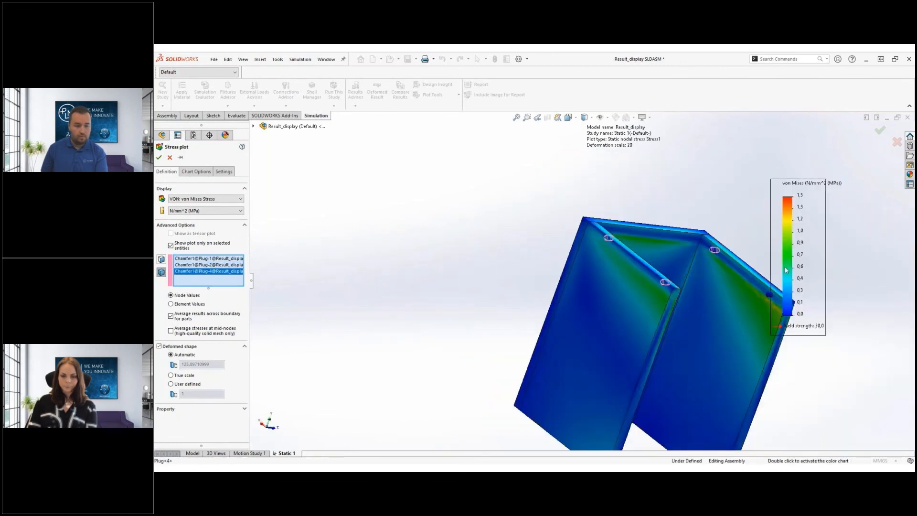
scroll(753, 296, "down", 2)
left_click(759, 299)
scroll(757, 303, "up", 3)
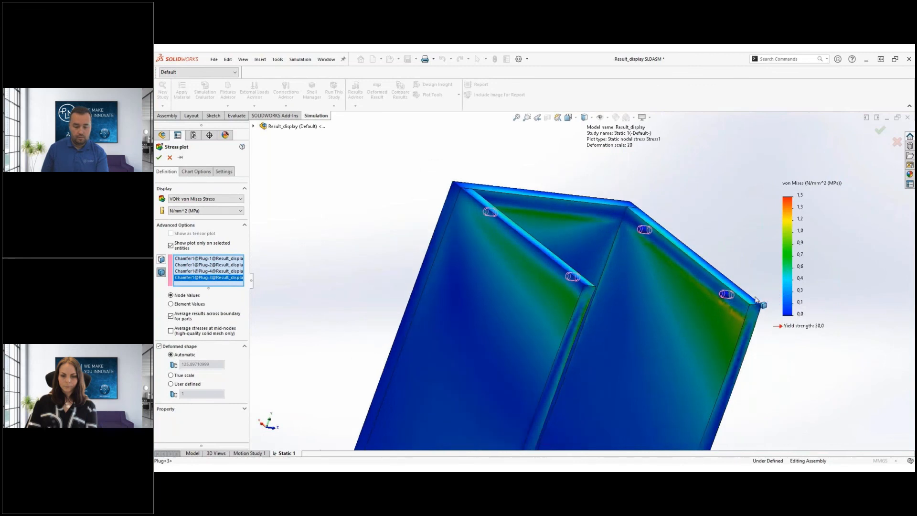
middle_click_drag(729, 348, 667, 325)
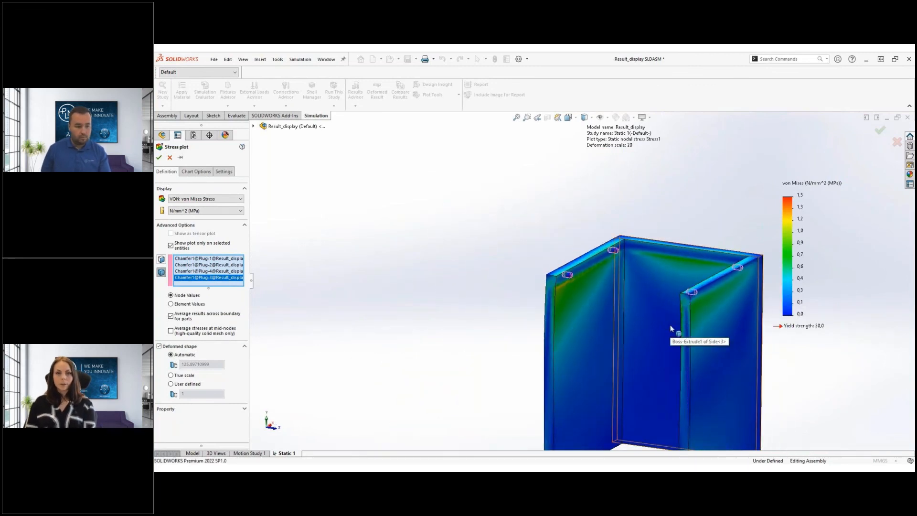
left_click(199, 172)
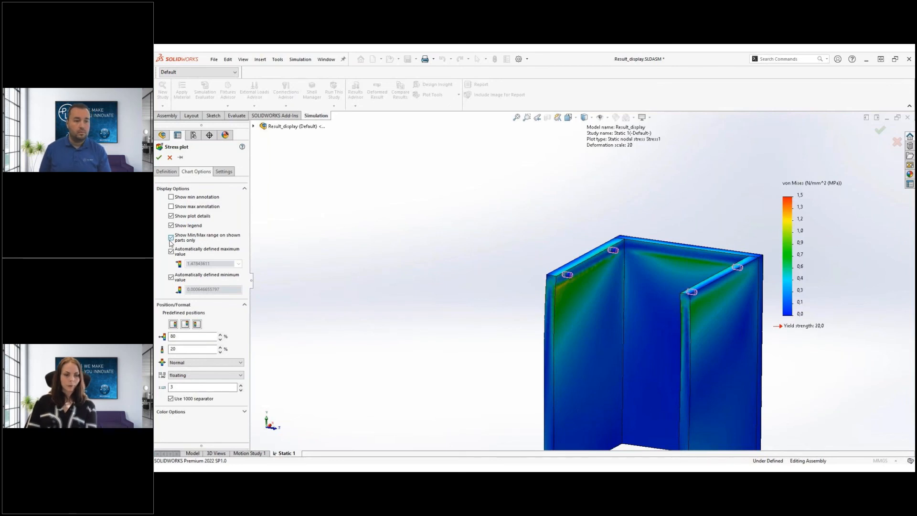
left_click(159, 158)
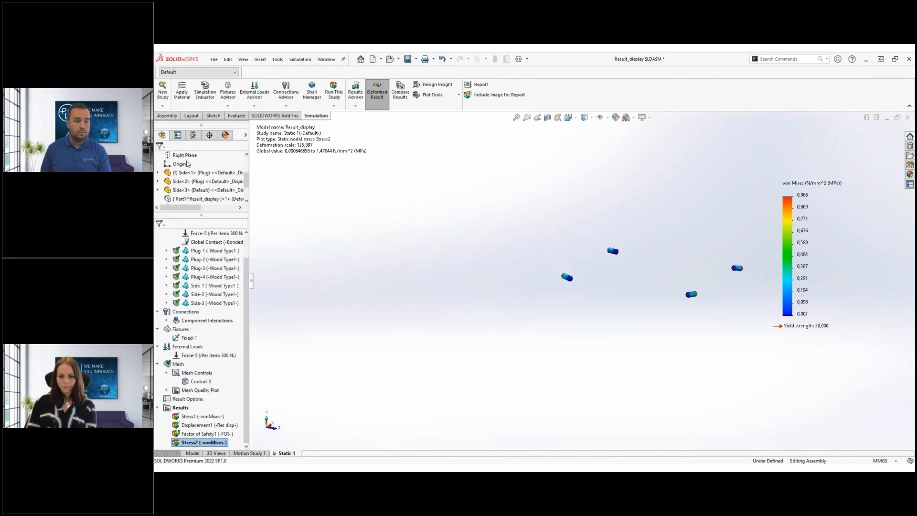
Zoom in on the plug stress plot, then advance the presentation to the 'To sum it up' slide
scroll(740, 284, "down", 3)
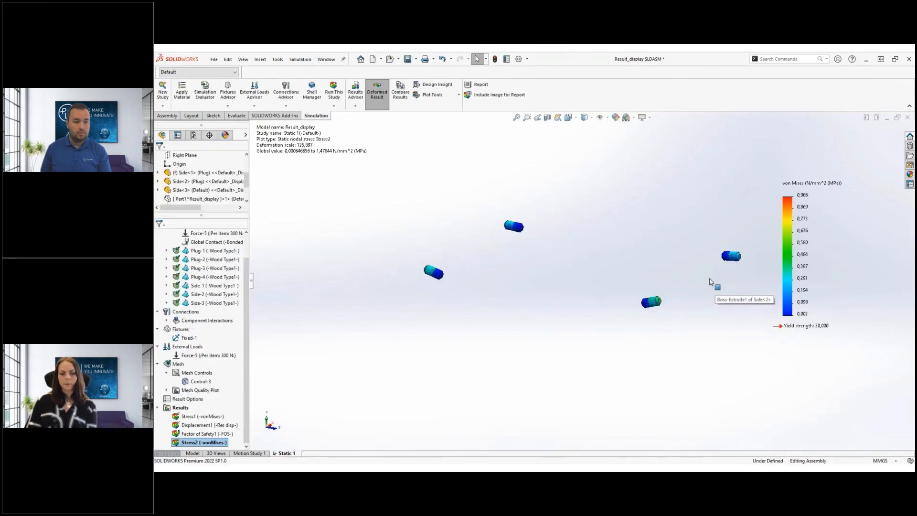
scroll(613, 235, "down", 1)
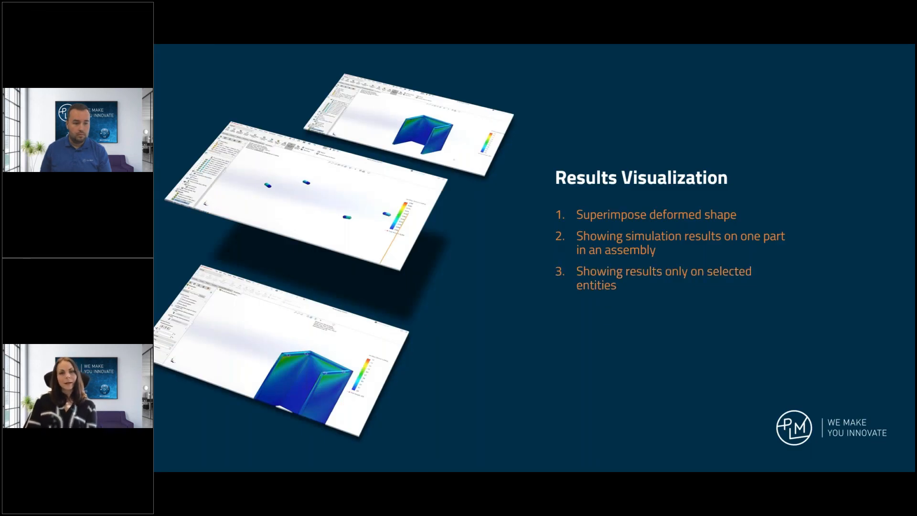
key("Right")
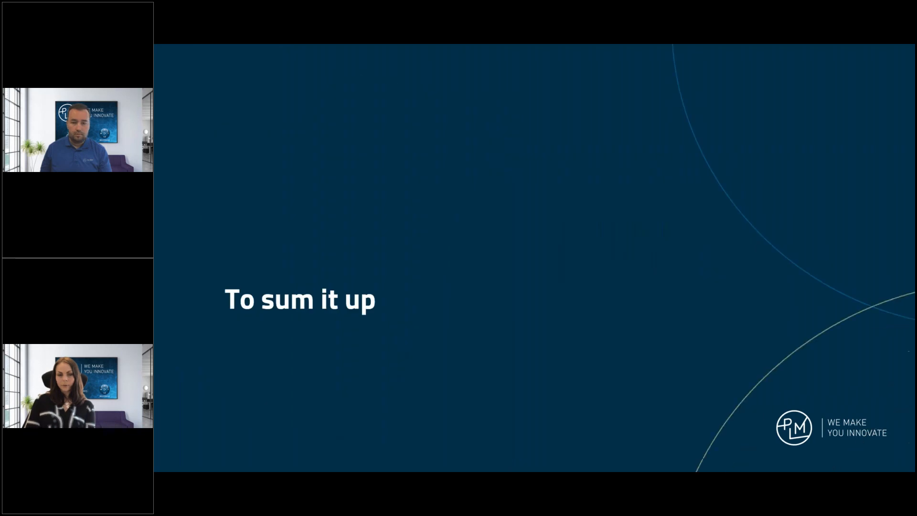